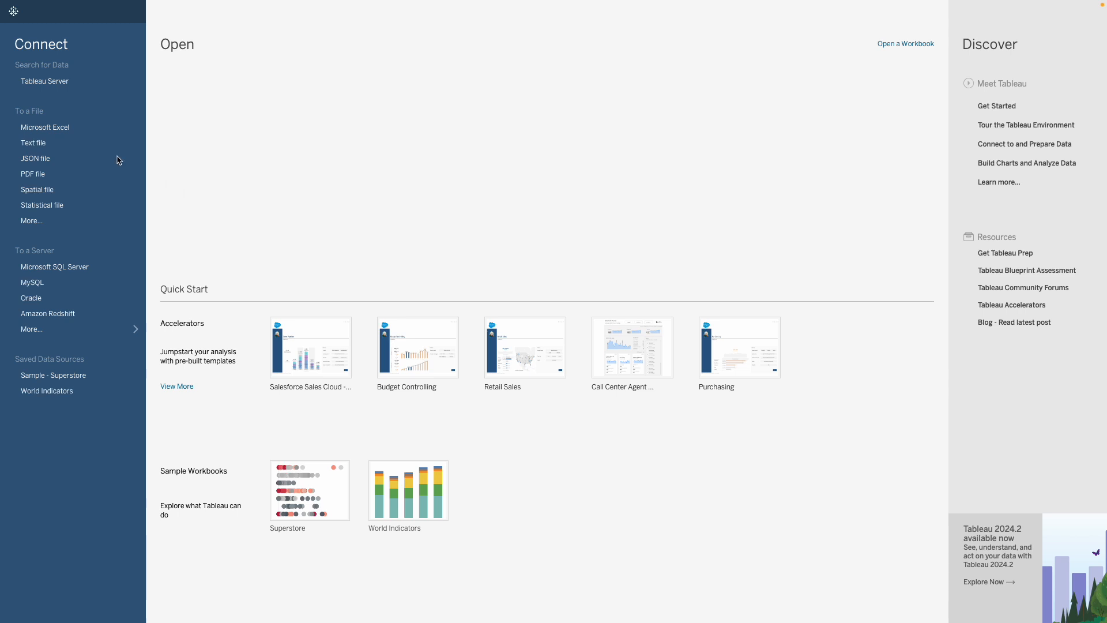
Connect to the Excel workbook Gapminder_Long_Format.xlsx in Downloads and add its child_mortality_long sheet to the data model
{"action": "left_click", "coordinate": [52, 130]}
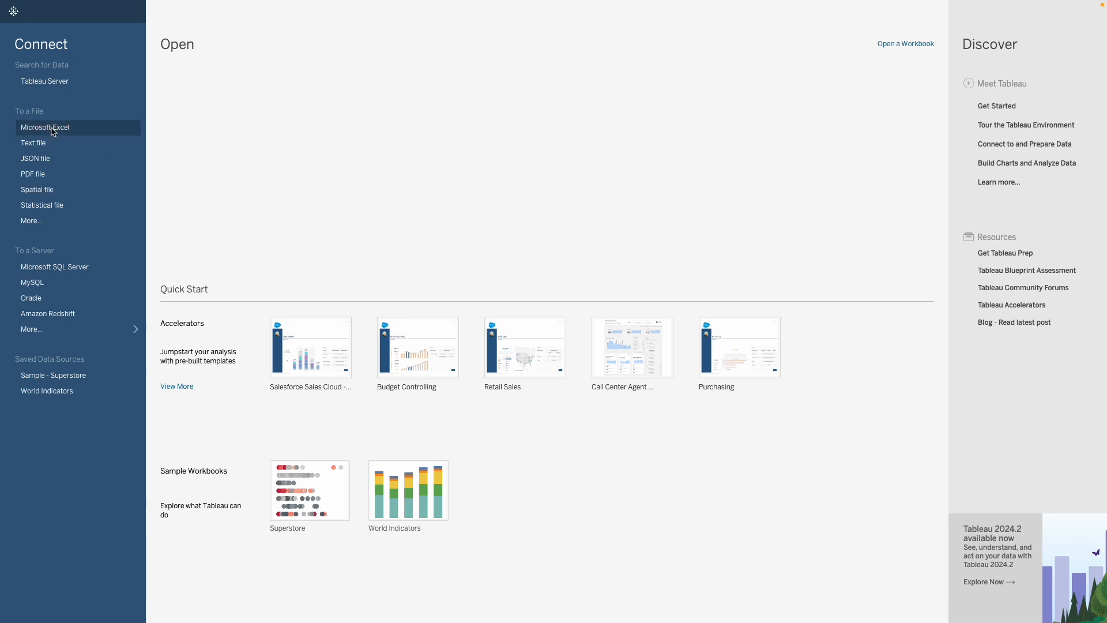
{"action": "scroll", "coordinate": [573, 247], "scroll_direction": "down", "scroll_amount": 15}
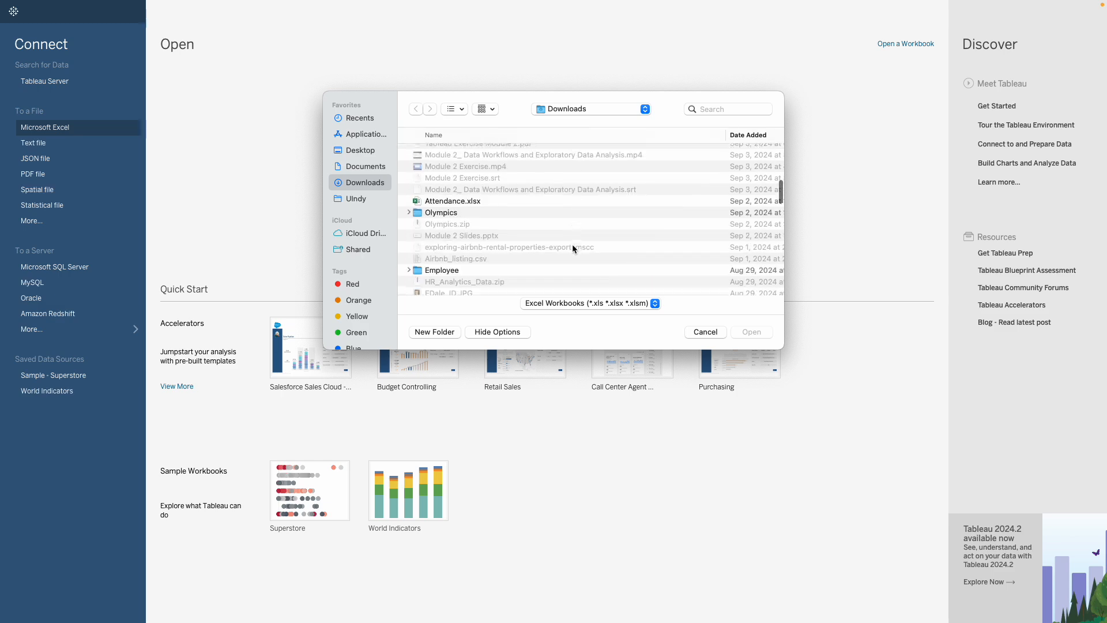
{"action": "scroll", "coordinate": [572, 248], "scroll_direction": "down", "scroll_amount": 10}
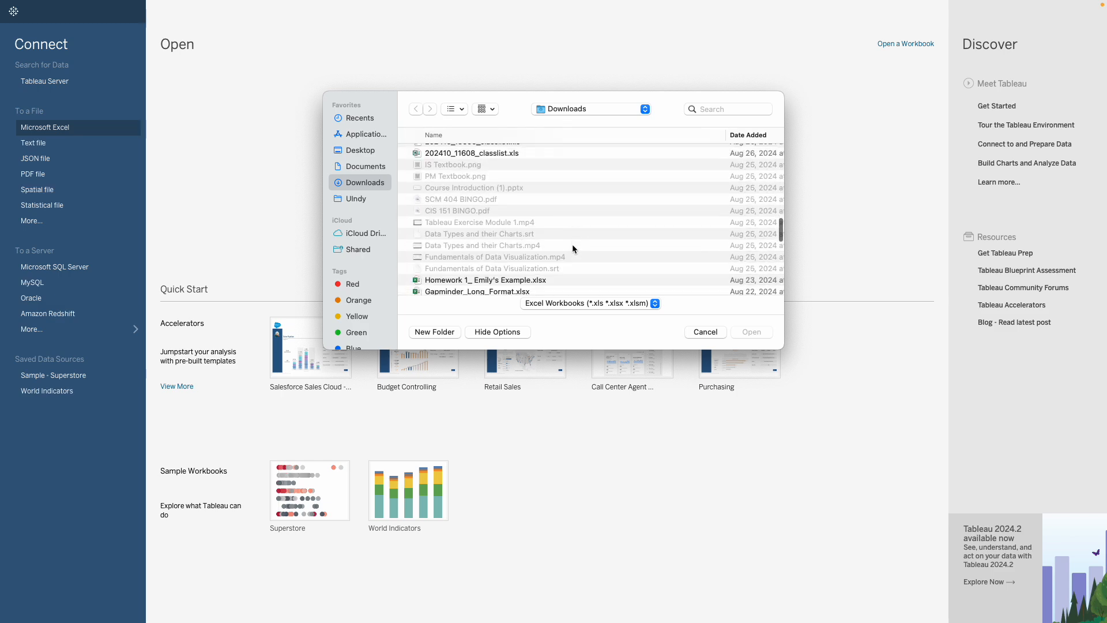
{"action": "left_click", "coordinate": [515, 184]}
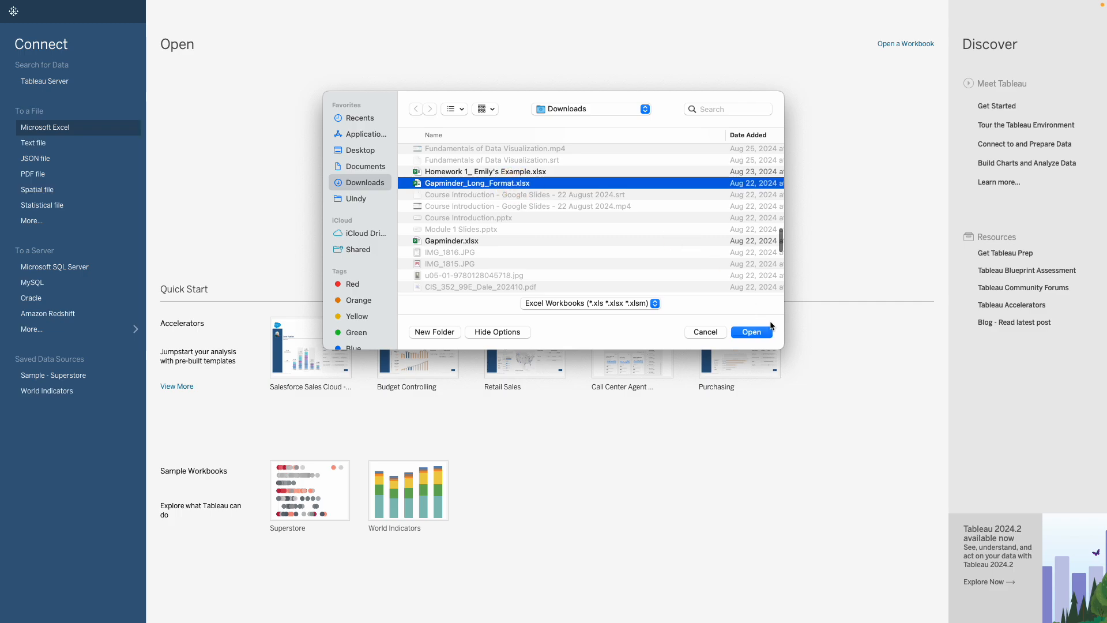
{"action": "left_click", "coordinate": [759, 332]}
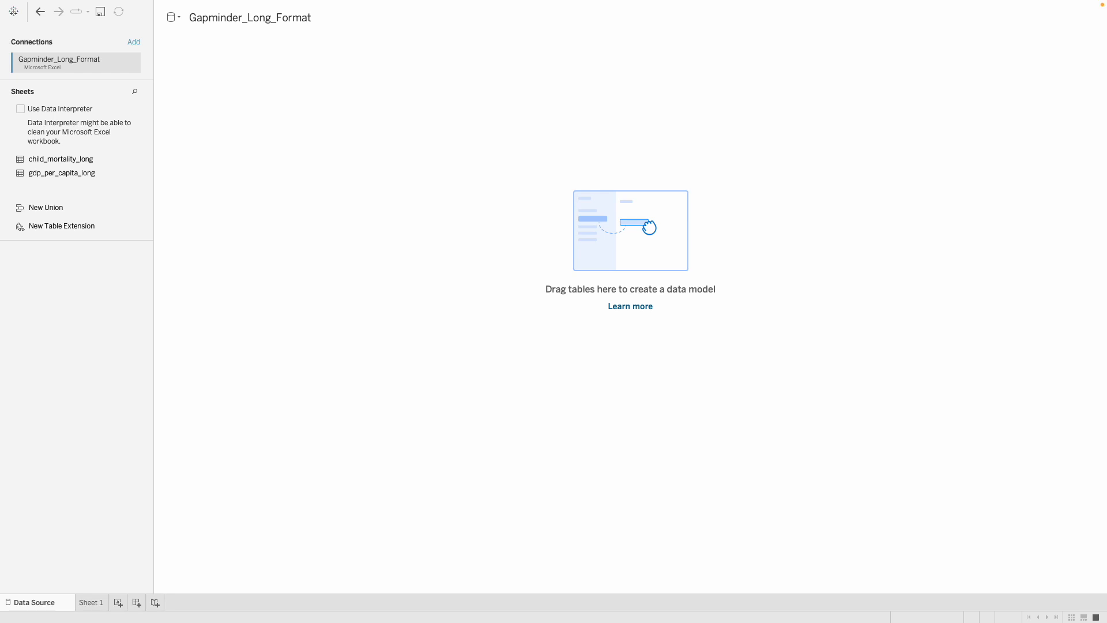
{"action": "left_click_drag", "start_coordinate": [66, 161], "coordinate": [351, 147]}
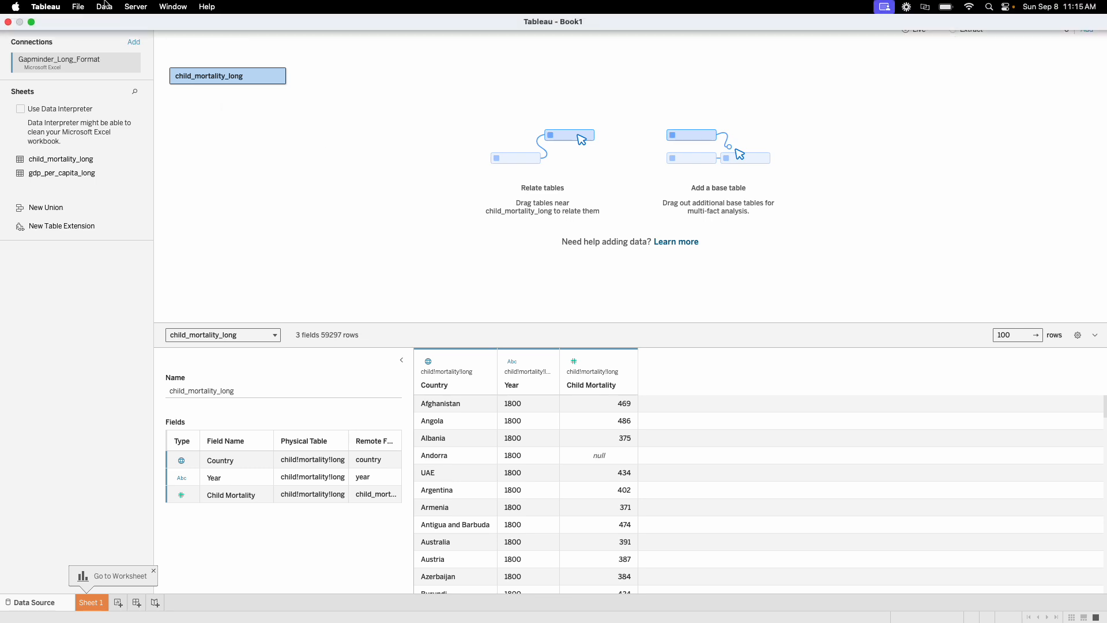
Check the installed Tableau Desktop version in the About information, and close it
{"action": "left_click", "coordinate": [58, 9]}
{"action": "left_click", "coordinate": [59, 24]}
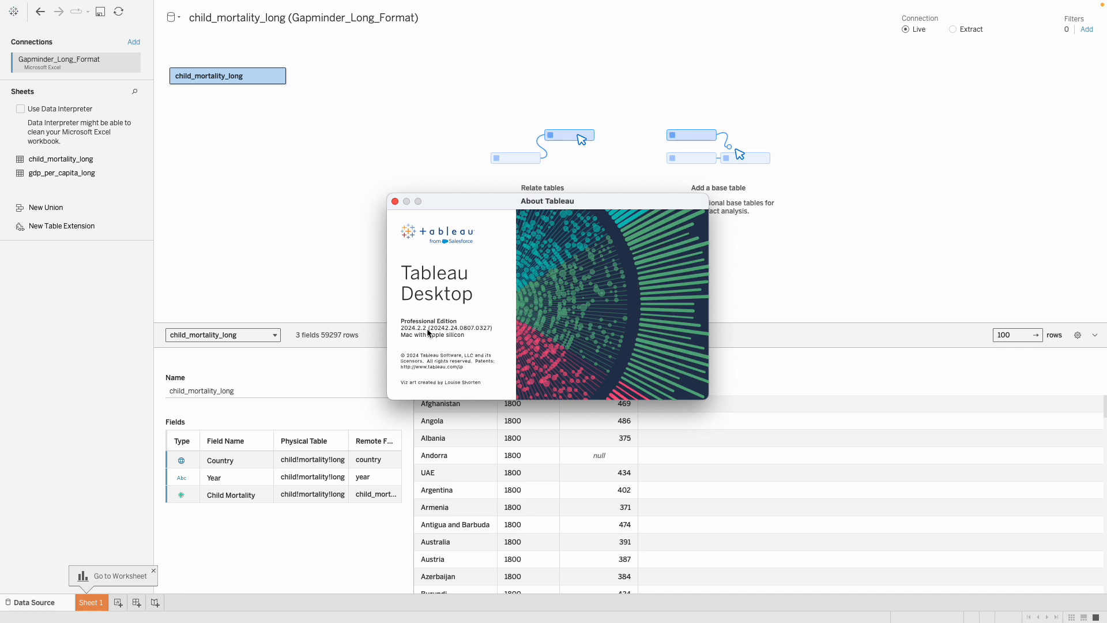
{"action": "left_click", "coordinate": [395, 202]}
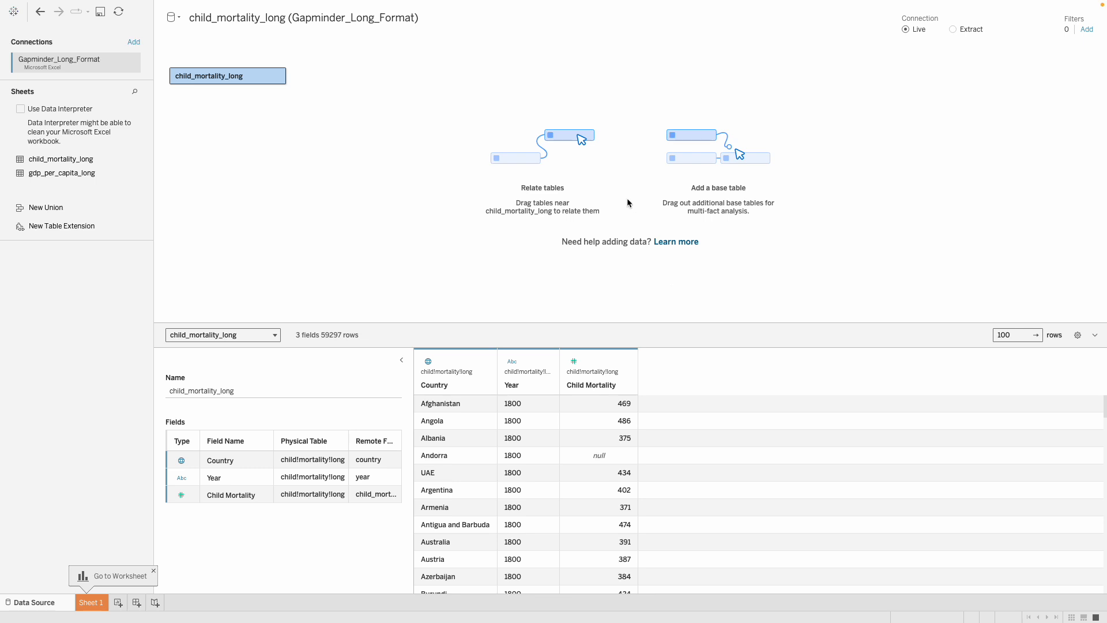
Add the gdp_per_capita_long sheet to the data model as a table related to child_mortality_long
{"action": "mouse_move", "coordinate": [230, 85]}
{"action": "mouse_move", "coordinate": [77, 177]}
{"action": "left_click_drag", "start_coordinate": [69, 176], "coordinate": [346, 79]}
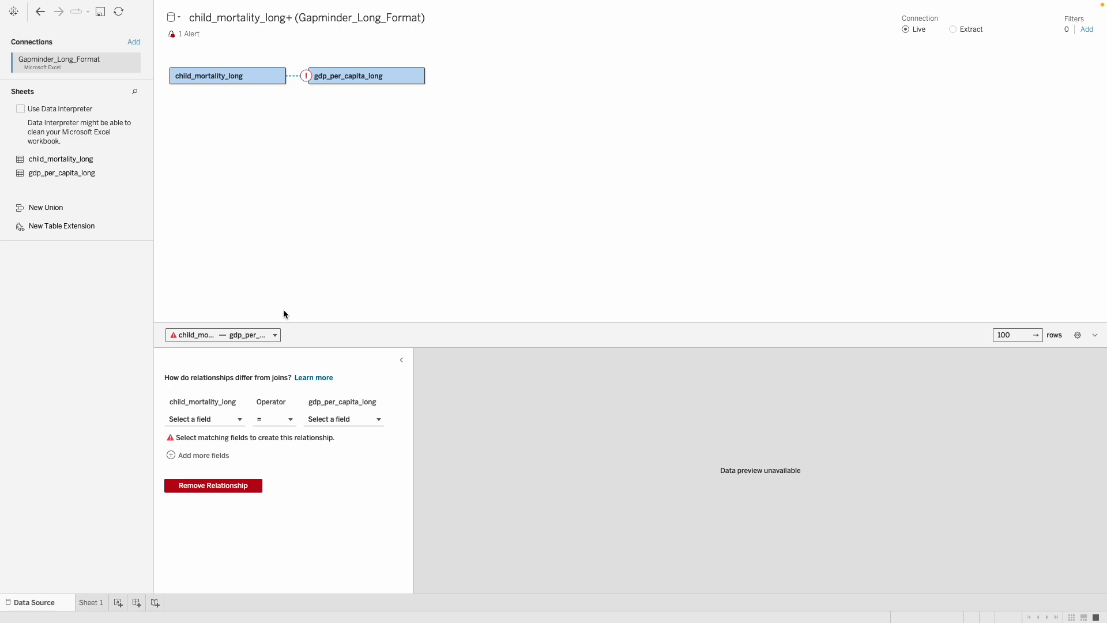
{"action": "left_click", "coordinate": [217, 419]}
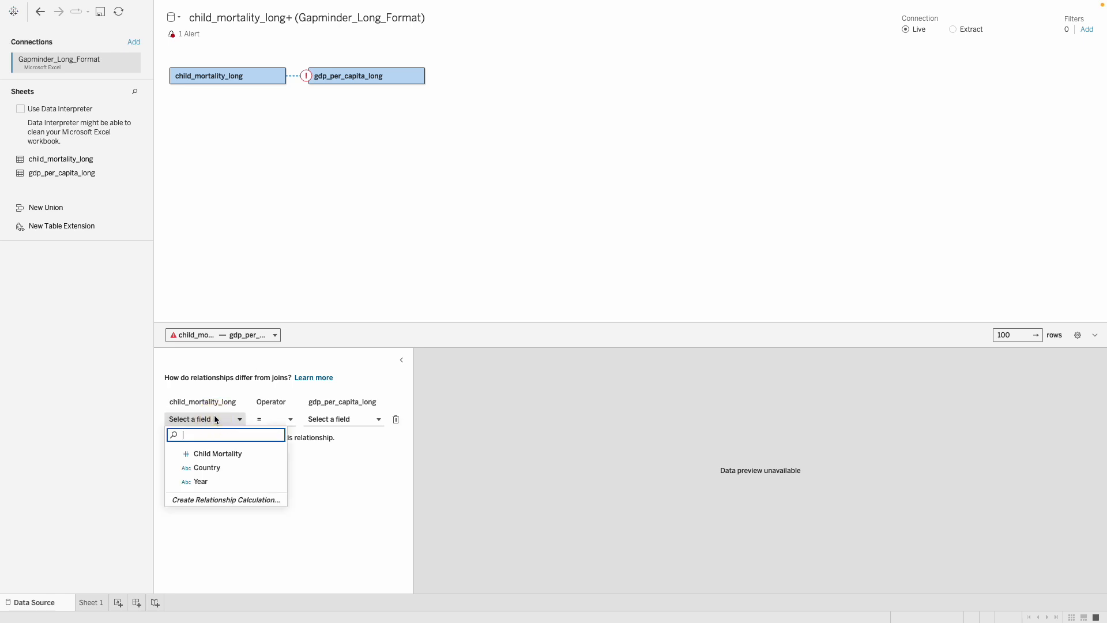
{"action": "left_click", "coordinate": [346, 160]}
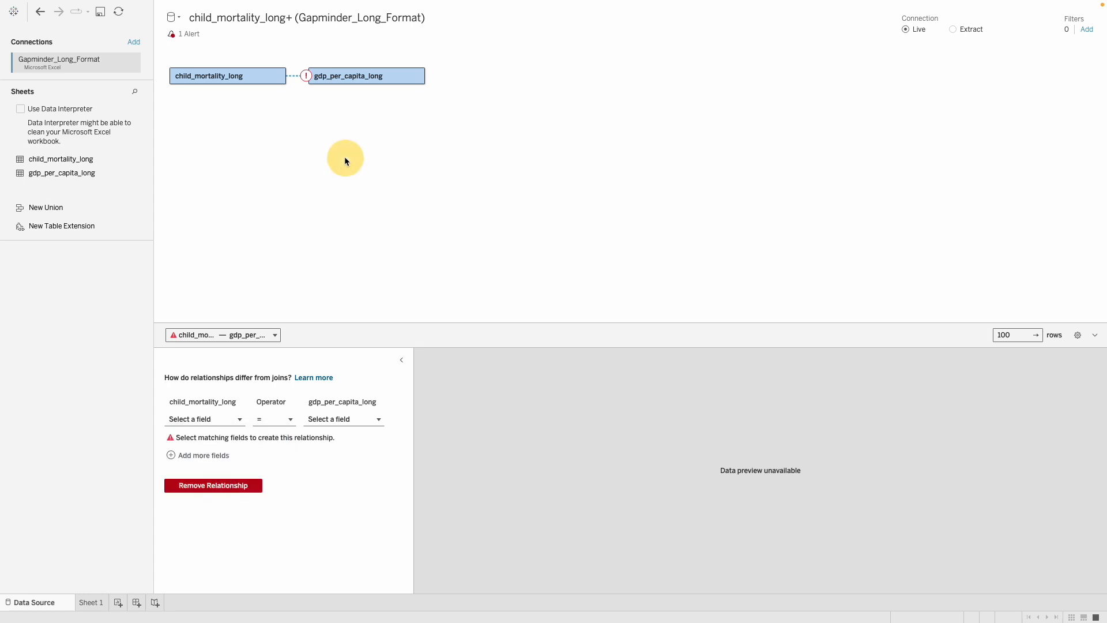
Change the data type of the Year field in the child_mortality_long table to Date
{"action": "left_click", "coordinate": [201, 79]}
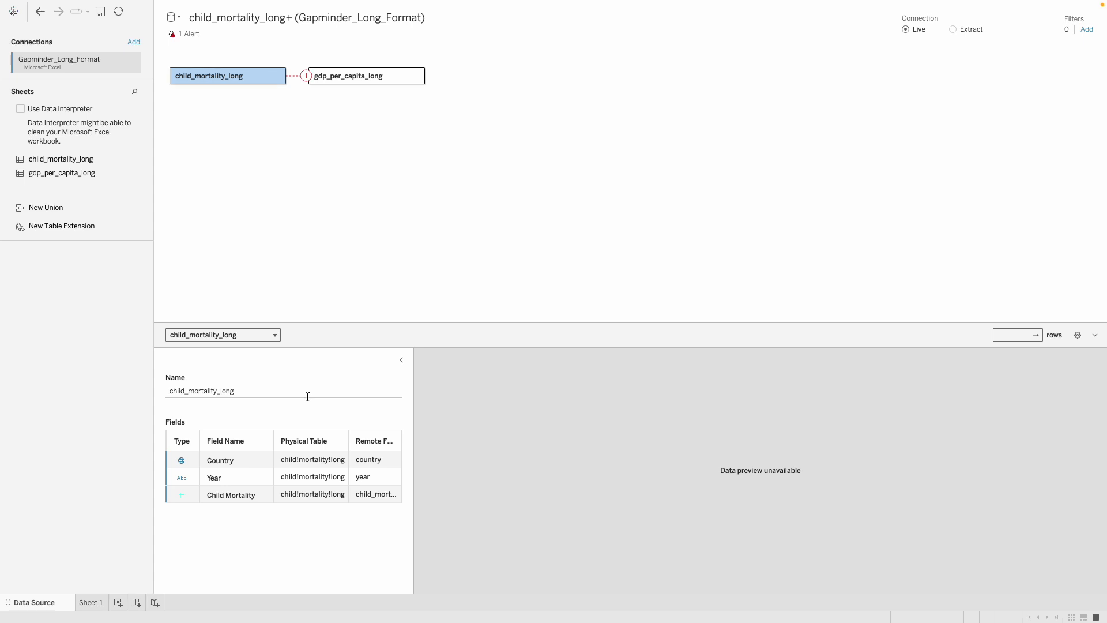
{"action": "left_click", "coordinate": [181, 478]}
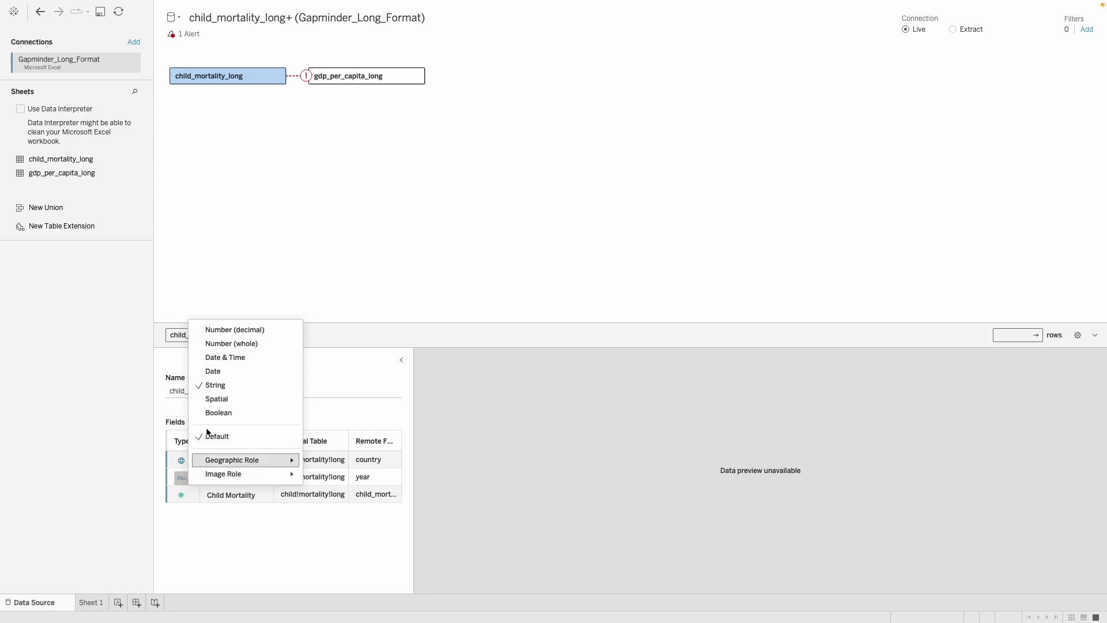
{"action": "left_click", "coordinate": [215, 375]}
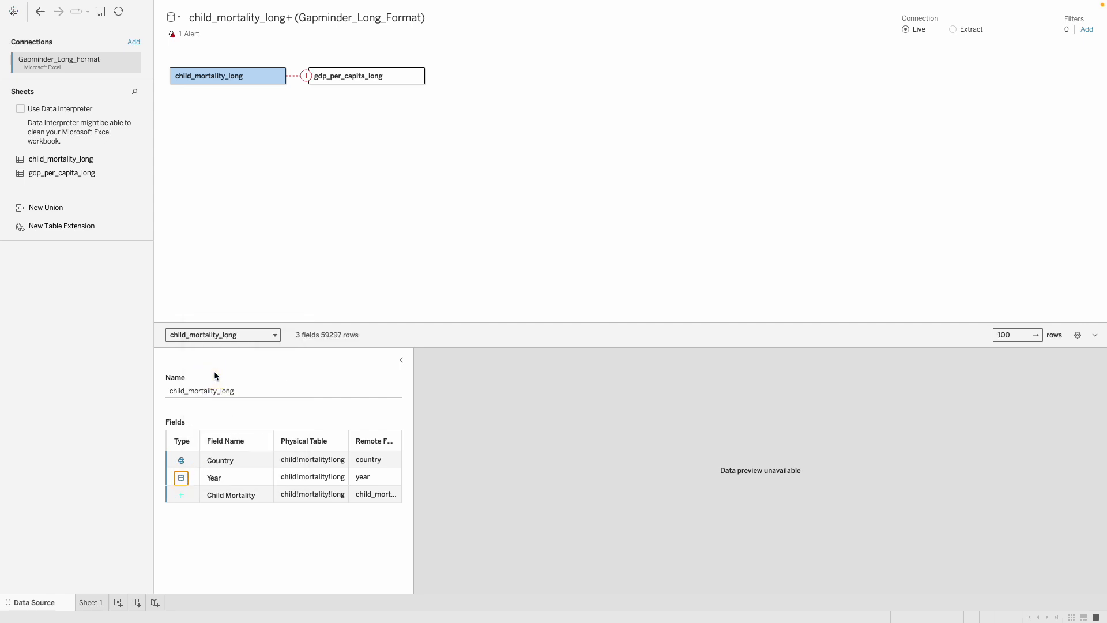
Change the data type of the Year field in the gdp_per_capita_long table to Date
{"action": "left_click", "coordinate": [347, 79]}
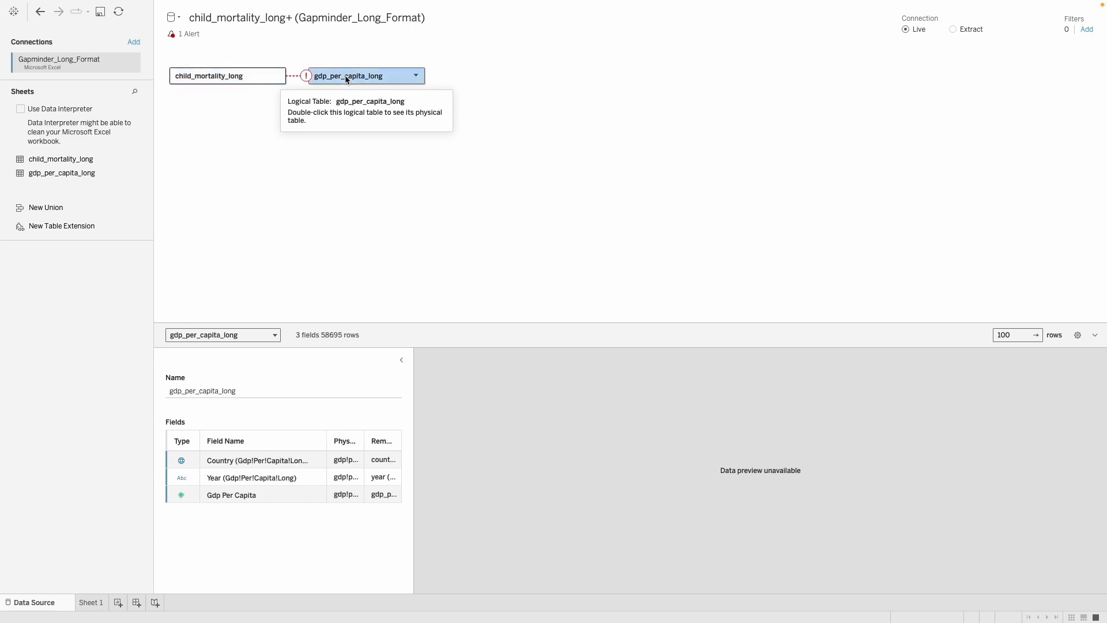
{"action": "left_click", "coordinate": [181, 478]}
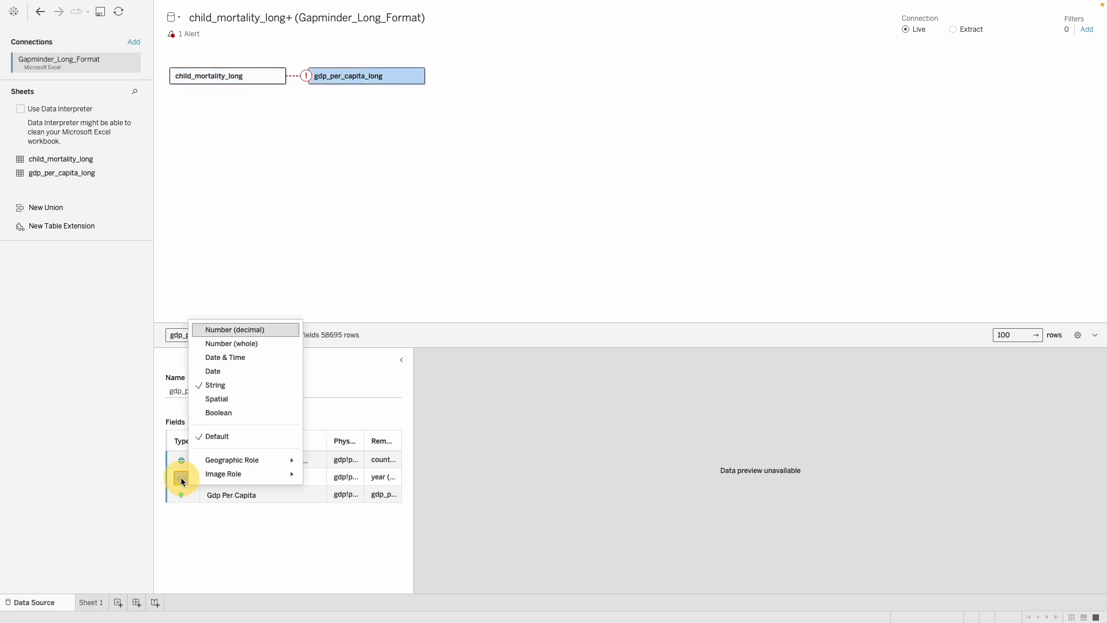
{"action": "left_click", "coordinate": [226, 358]}
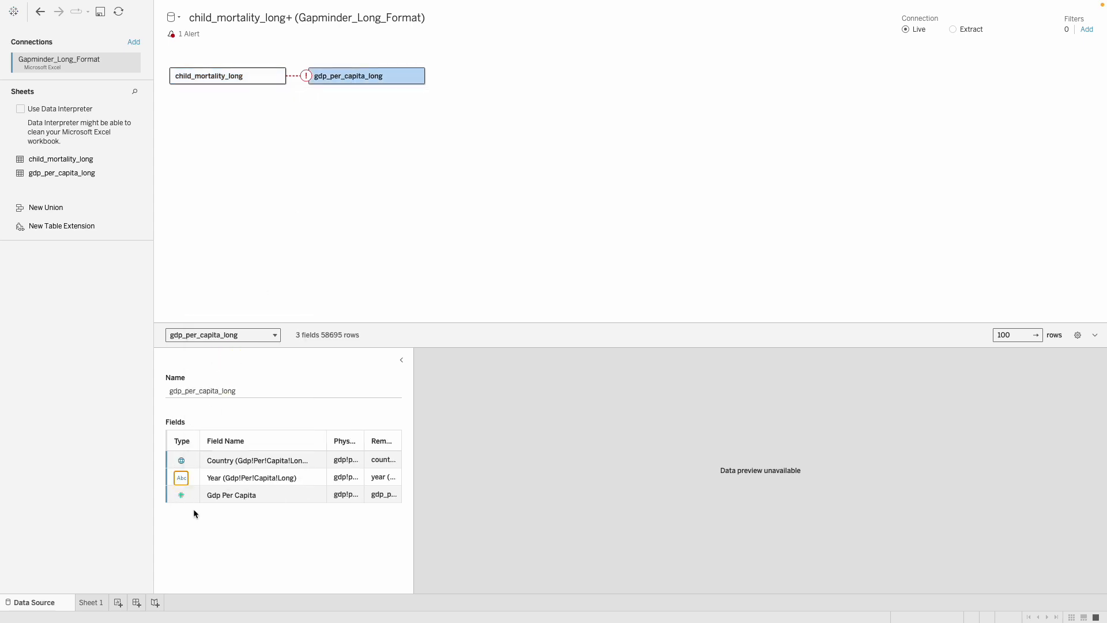
{"action": "left_click", "coordinate": [184, 480]}
{"action": "left_click", "coordinate": [213, 408]}
Relate the two tables by matching Country in child_mortality_long to Country in gdp_per_capita_long with the equals operator
{"action": "left_click", "coordinate": [296, 76]}
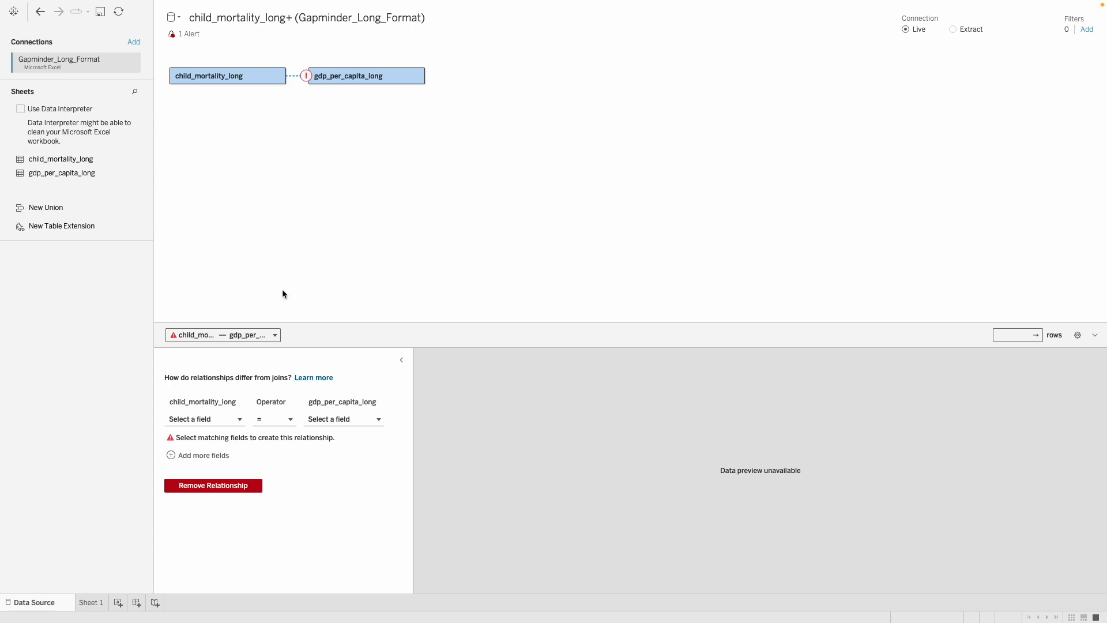
{"action": "left_click", "coordinate": [238, 419]}
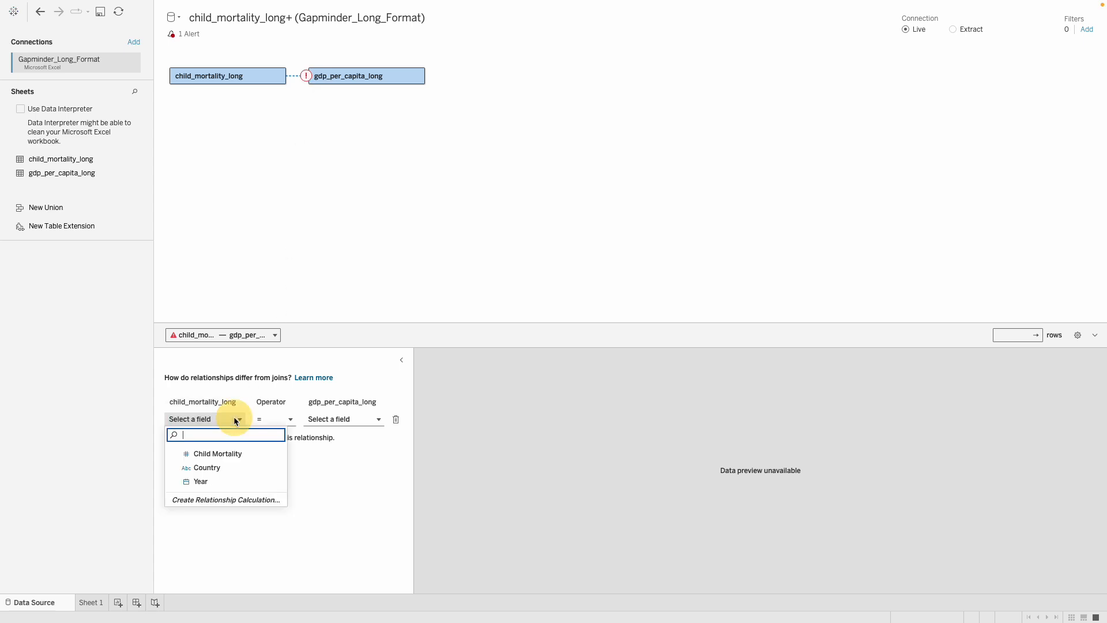
{"action": "left_click", "coordinate": [206, 467]}
{"action": "left_click", "coordinate": [325, 420]}
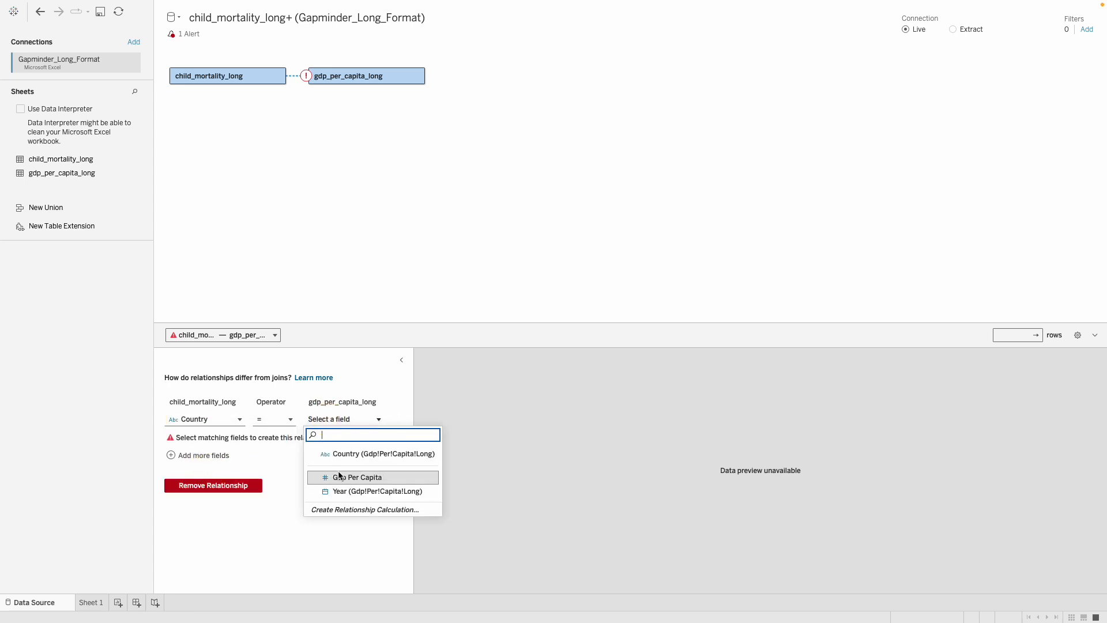
{"action": "left_click", "coordinate": [346, 453]}
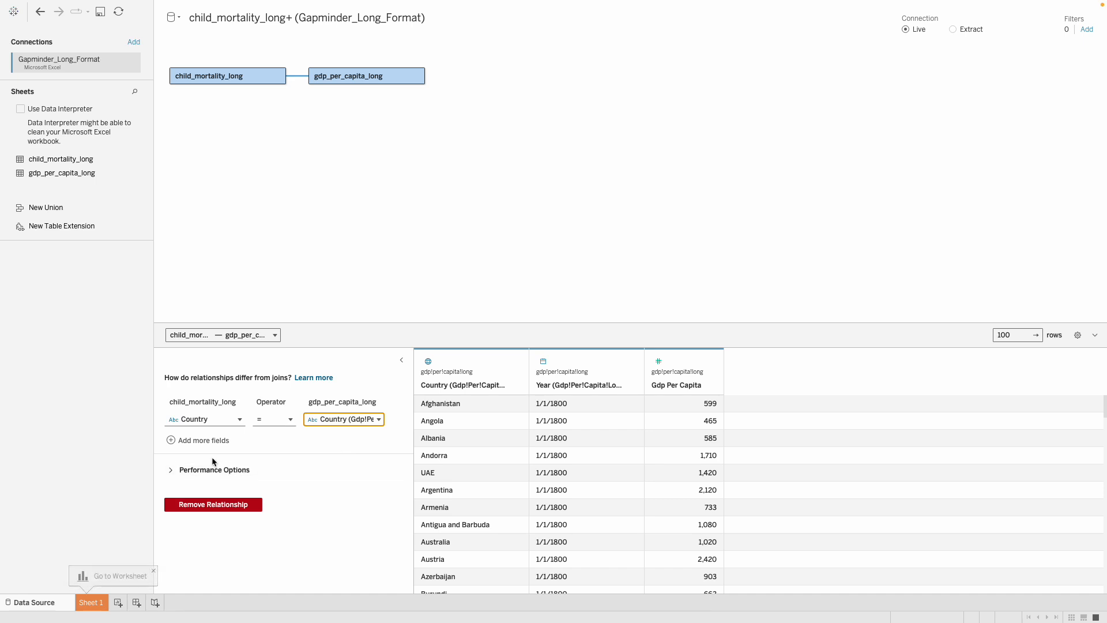
Add a second matching pair to the relationship, Year in child_mortality_long equal to Year in gdp_per_capita_long
{"action": "left_click", "coordinate": [203, 440]}
{"action": "left_click", "coordinate": [213, 436]}
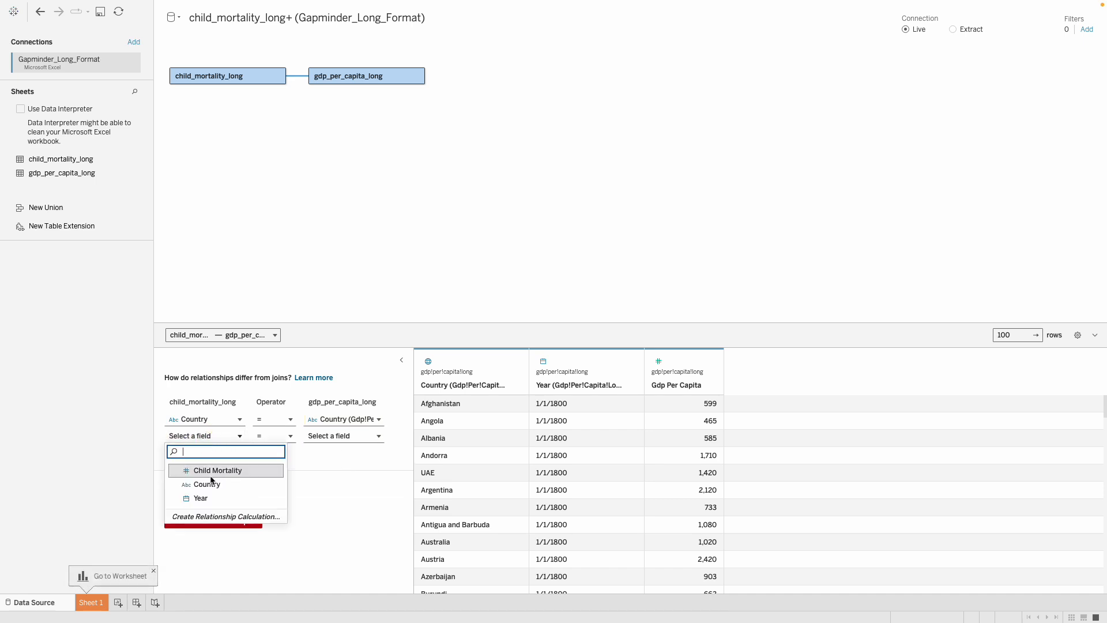
{"action": "left_click", "coordinate": [205, 499]}
{"action": "left_click", "coordinate": [330, 435]}
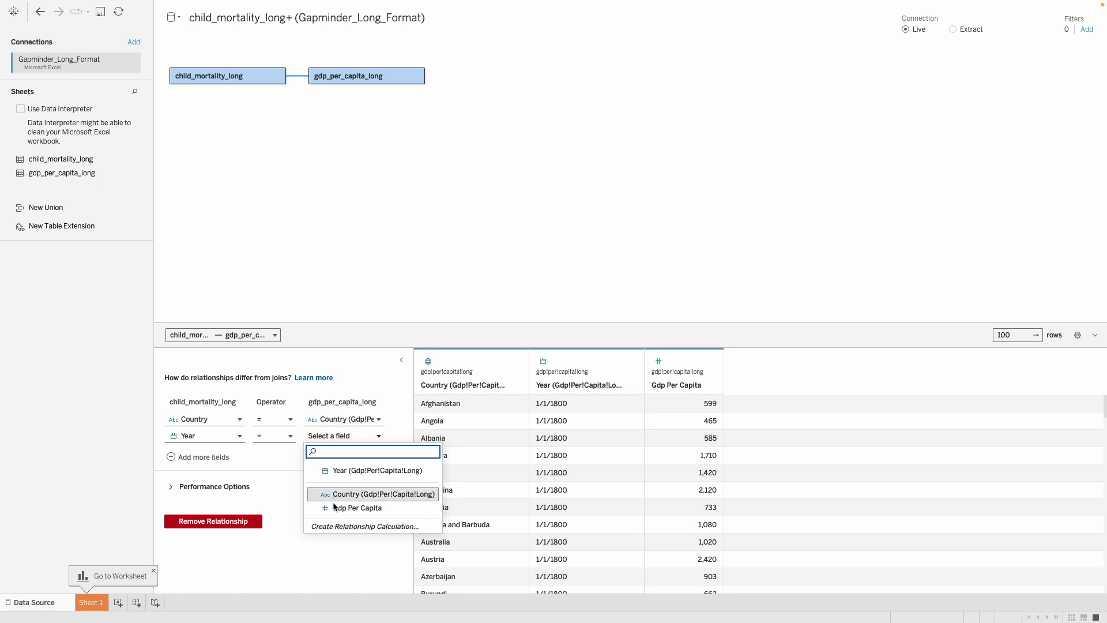
{"action": "left_click", "coordinate": [345, 471]}
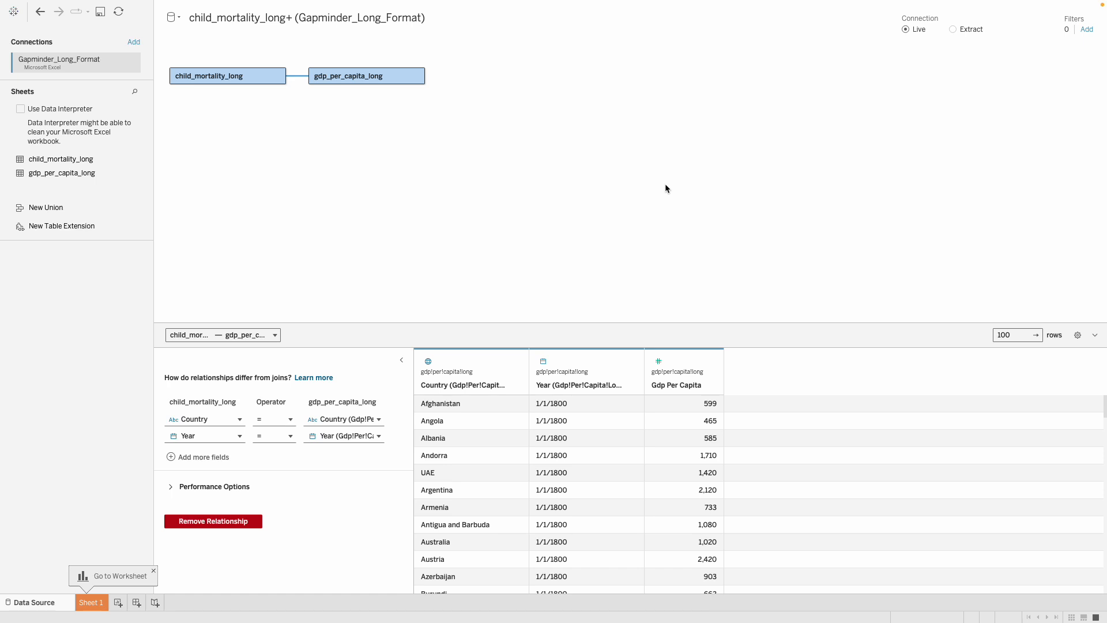
Add a data source filter on the child mortality table's Year field, filtering by Years
{"action": "left_click", "coordinate": [1087, 31]}
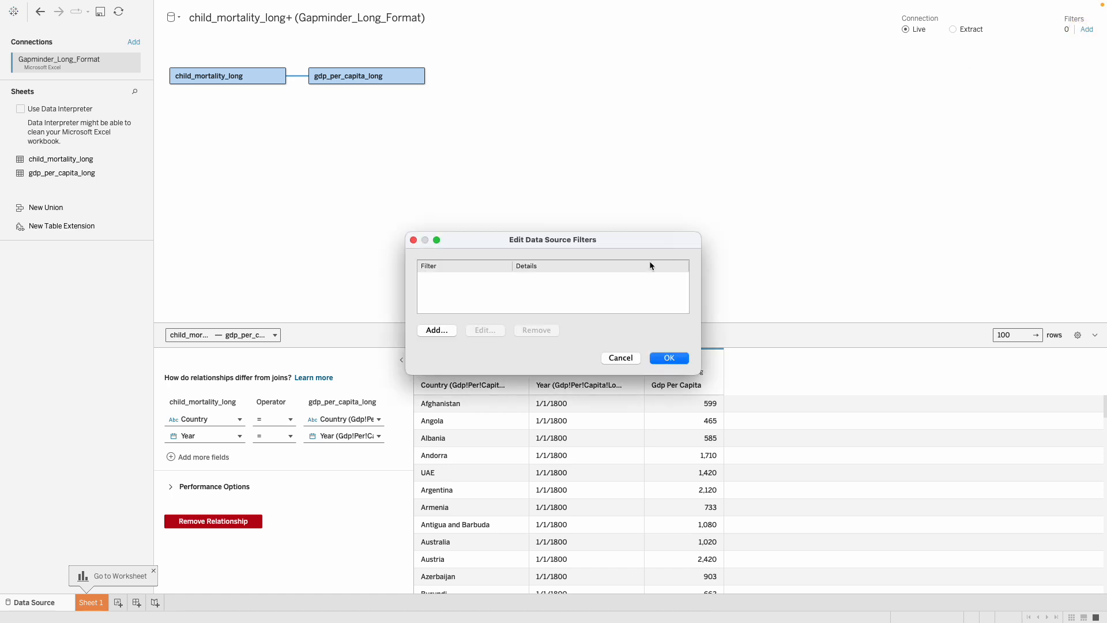
{"action": "left_click", "coordinate": [426, 332]}
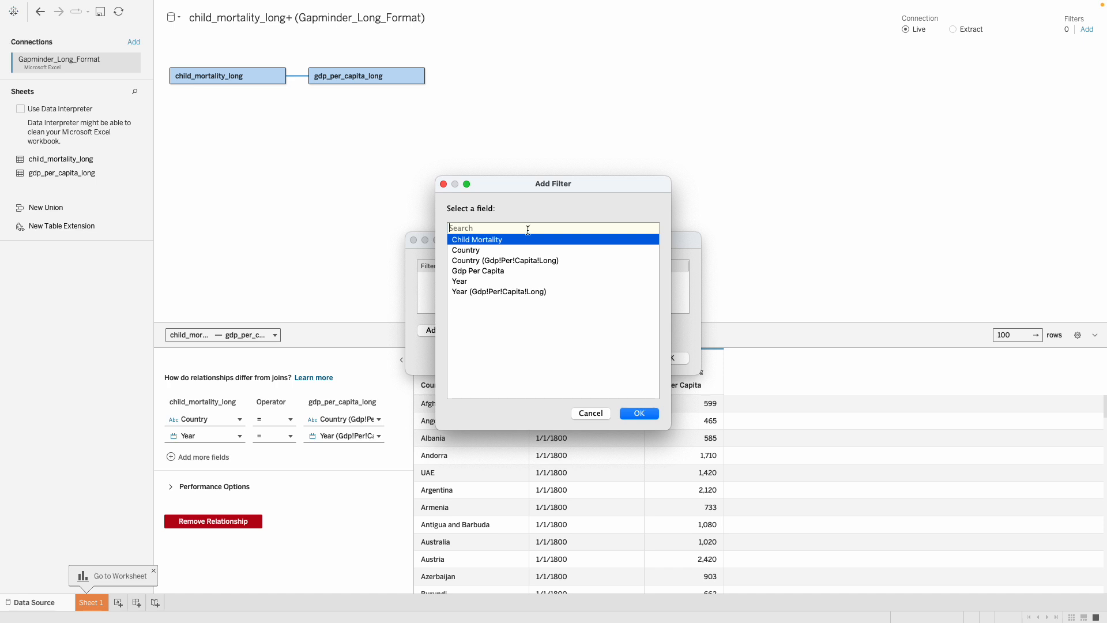
{"action": "left_click", "coordinate": [472, 282]}
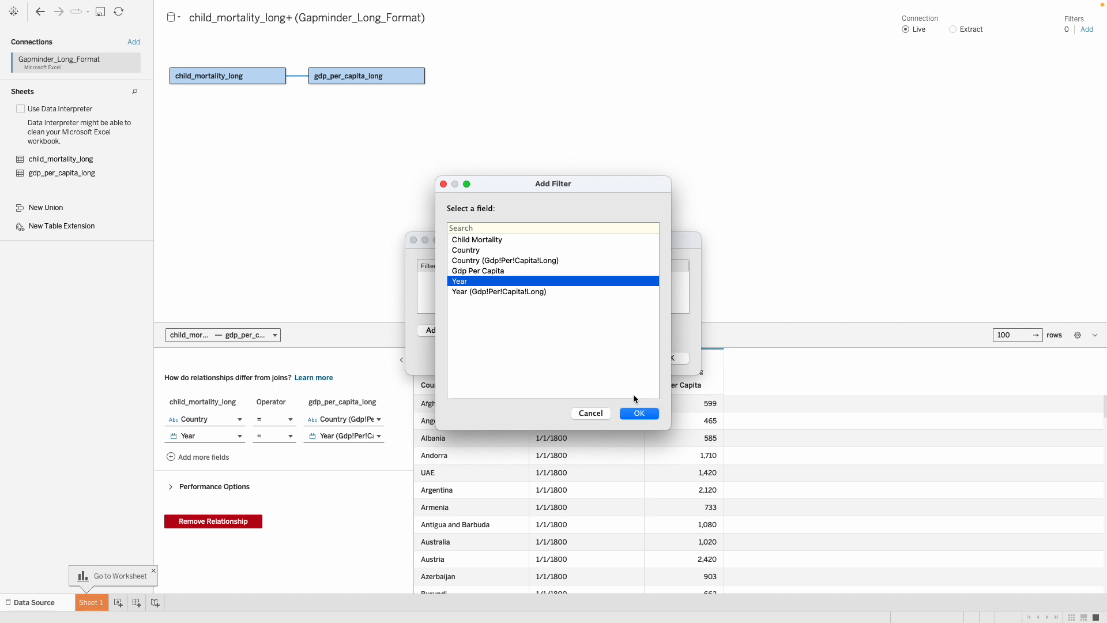
{"action": "left_click", "coordinate": [645, 412]}
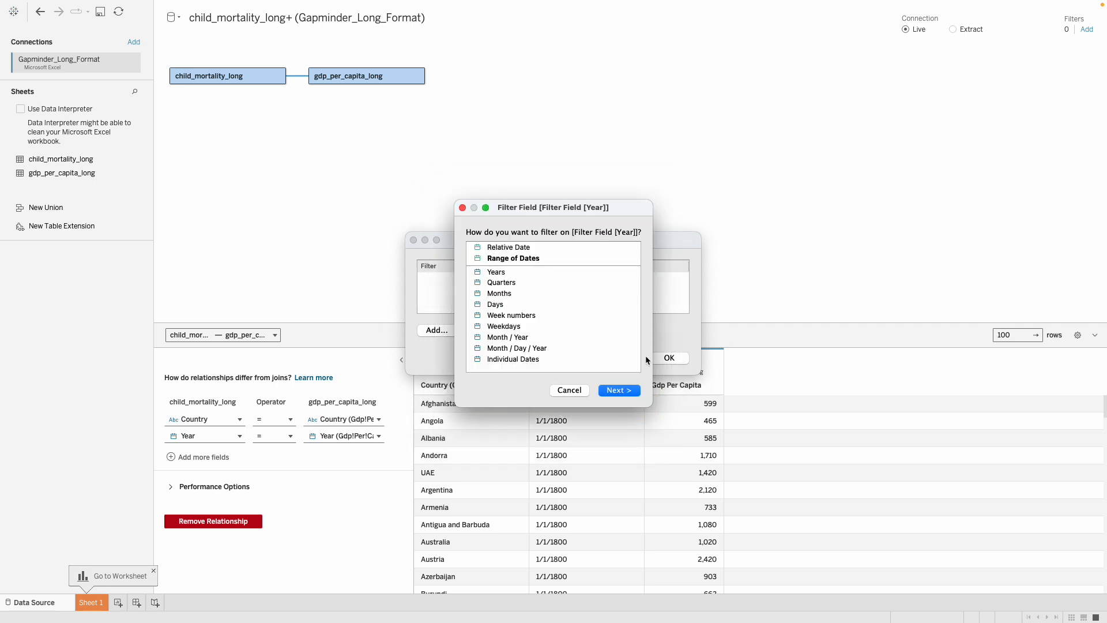
{"action": "left_click", "coordinate": [516, 272]}
{"action": "left_click", "coordinate": [616, 391]}
Select the years 1960 through 2010 for the filter and apply it to the data source
{"action": "scroll", "coordinate": [455, 258], "scroll_direction": "down", "scroll_amount": 10}
{"action": "scroll", "coordinate": [458, 260], "scroll_direction": "down", "scroll_amount": 9}
{"action": "scroll", "coordinate": [461, 261], "scroll_direction": "down", "scroll_amount": 11}
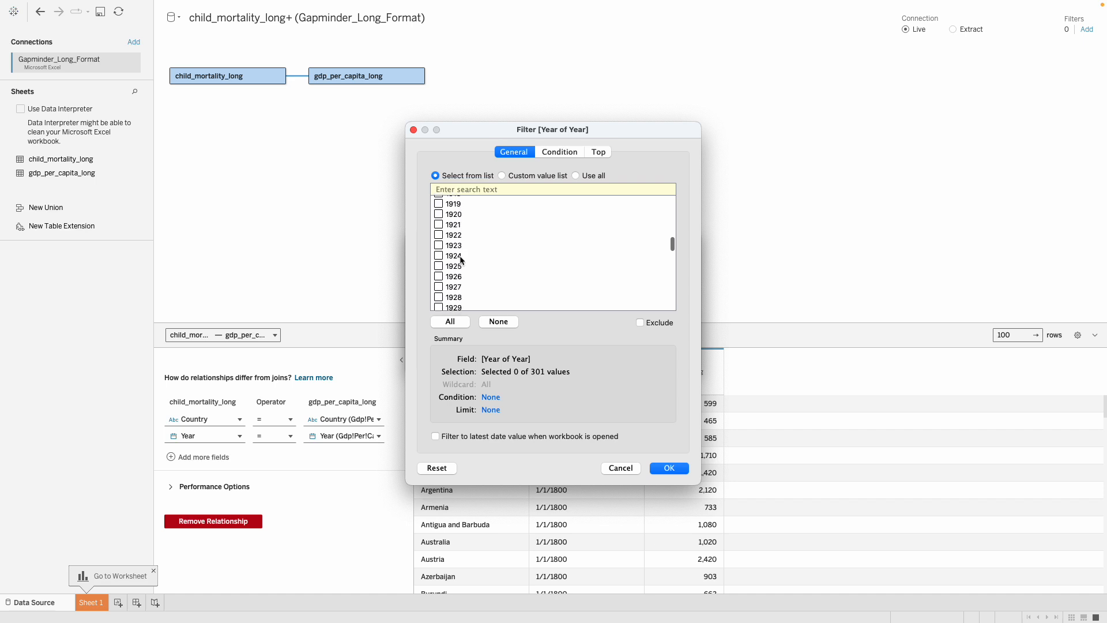
{"action": "scroll", "coordinate": [462, 261], "scroll_direction": "down", "scroll_amount": 3}
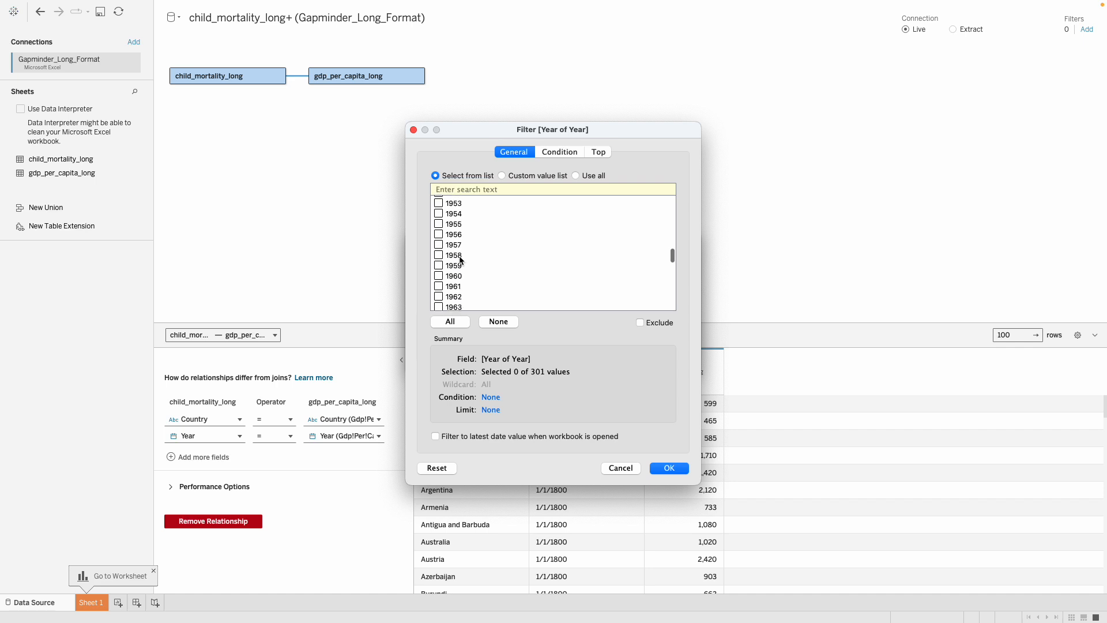
{"action": "left_click", "coordinate": [450, 322]}
{"action": "left_click_drag", "start_coordinate": [451, 322], "coordinate": [456, 294]}
{"action": "left_click", "coordinate": [439, 294]}
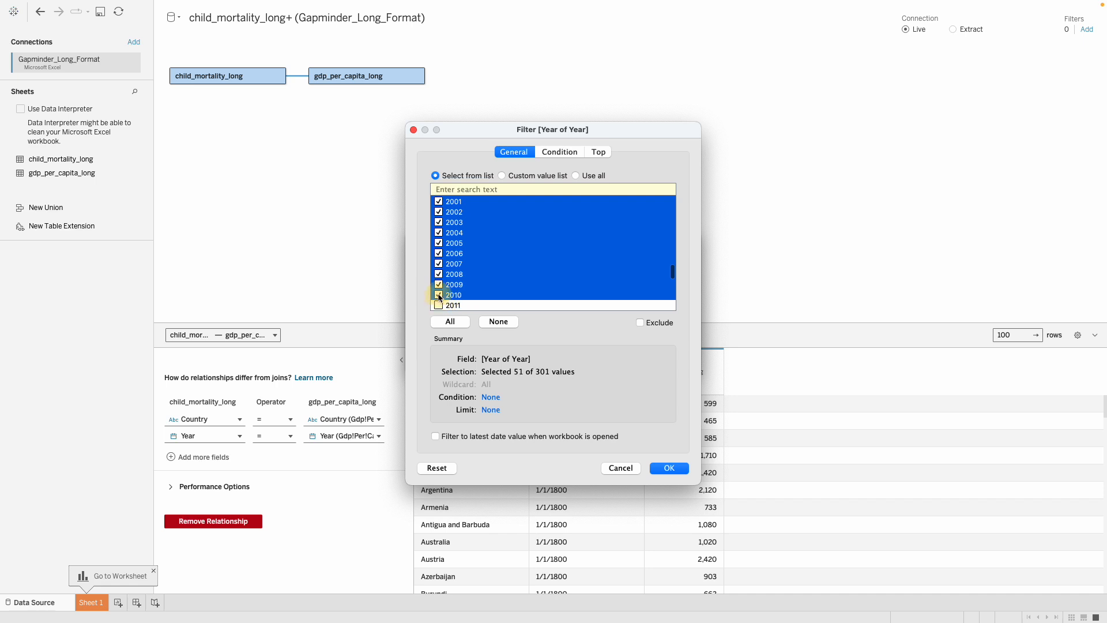
{"action": "scroll", "coordinate": [441, 295], "scroll_direction": "up", "scroll_amount": 1}
{"action": "left_click", "coordinate": [669, 468]}
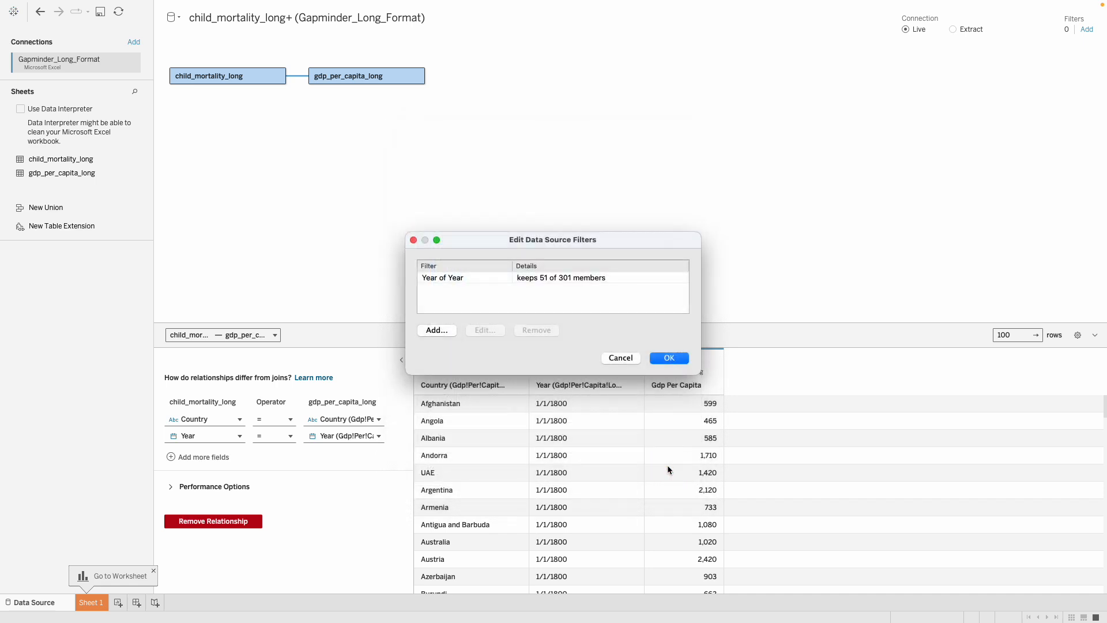
{"action": "left_click", "coordinate": [668, 359]}
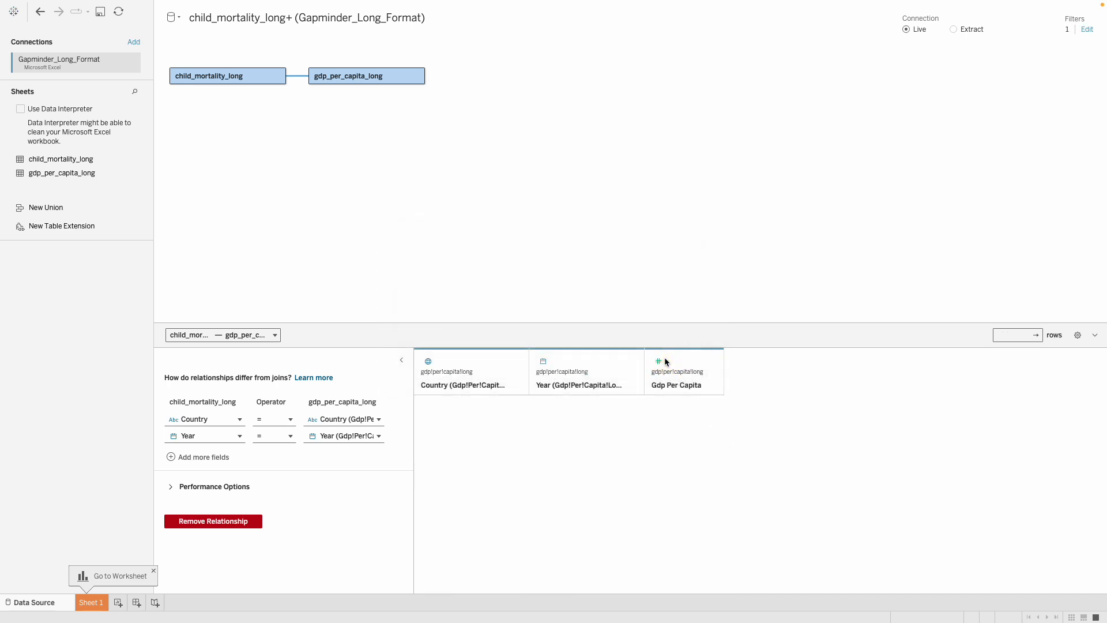
Look over the filtered data preview and open the Sheet 1 worksheet
{"action": "scroll", "coordinate": [638, 446], "scroll_direction": "down", "scroll_amount": 1}
{"action": "scroll", "coordinate": [637, 446], "scroll_direction": "up", "scroll_amount": 1}
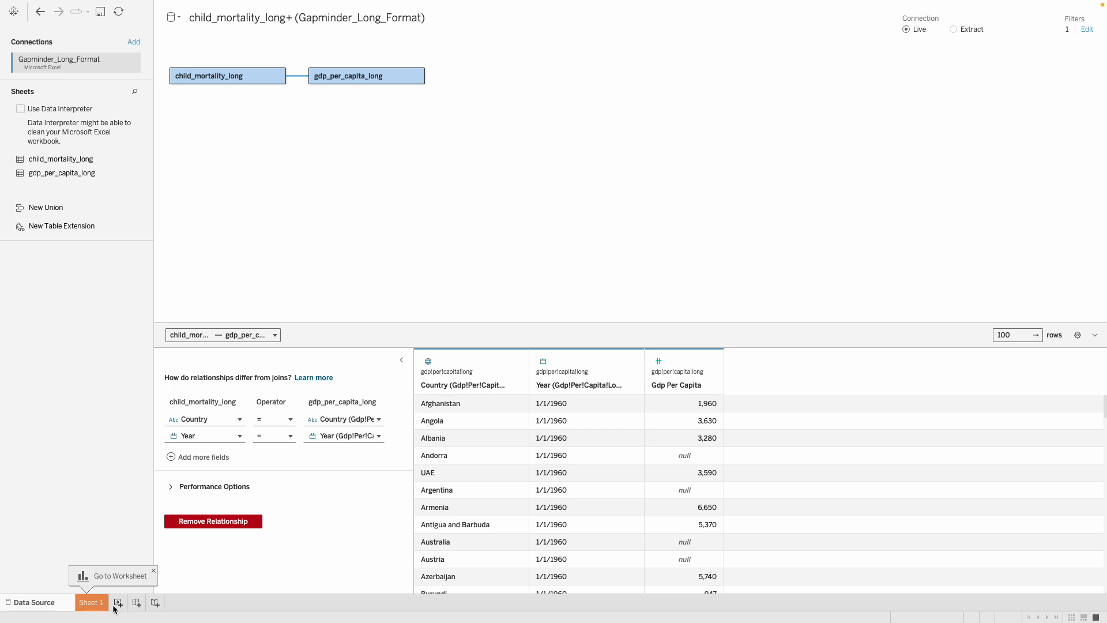
{"action": "left_click", "coordinate": [91, 602]}
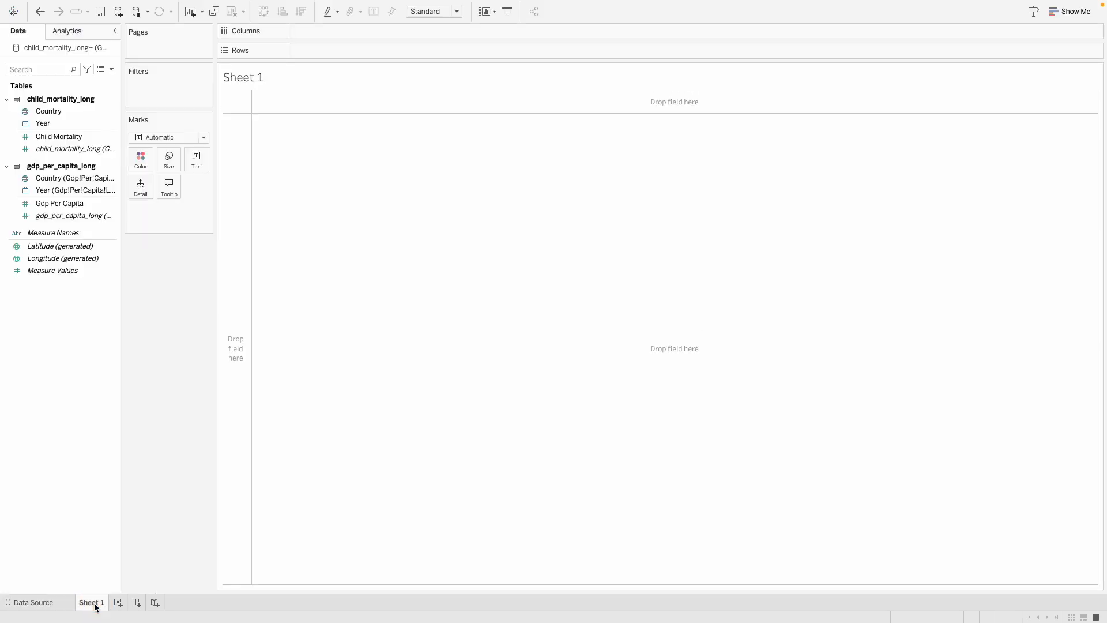
Rename the Sheet 1 worksheet as Reference Line
{"action": "double_click", "coordinate": [95, 603]}
{"action": "type", "text": "Reference Line"}
{"action": "key", "text": "Return"}
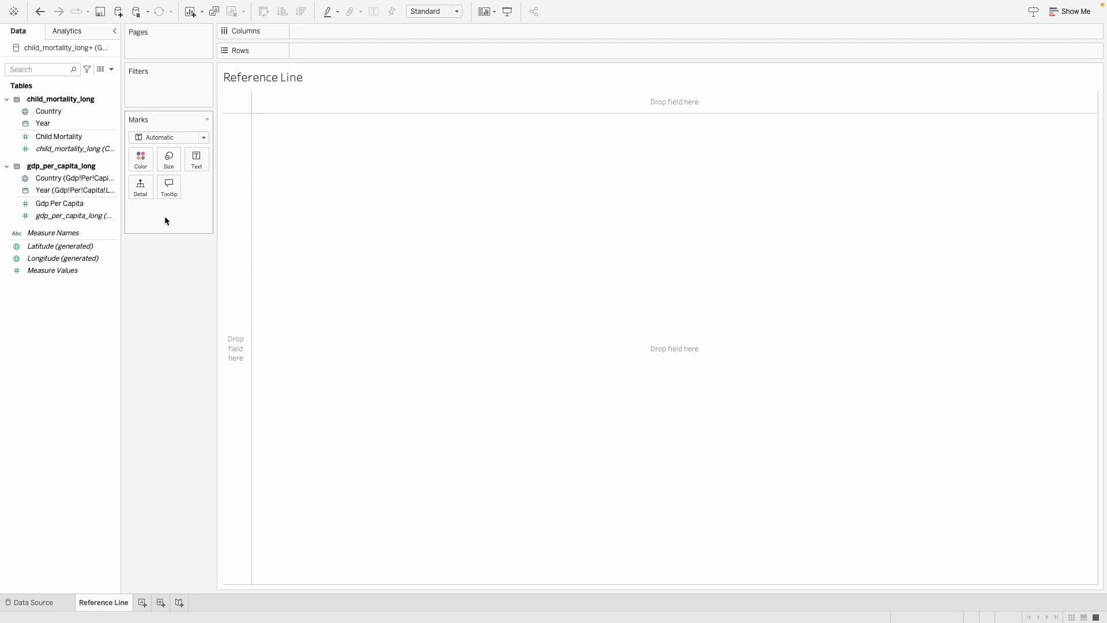
Build a scatter plot with Child Mortality on Rows and Gdp Per Capita on Columns
{"action": "left_click", "coordinate": [52, 139]}
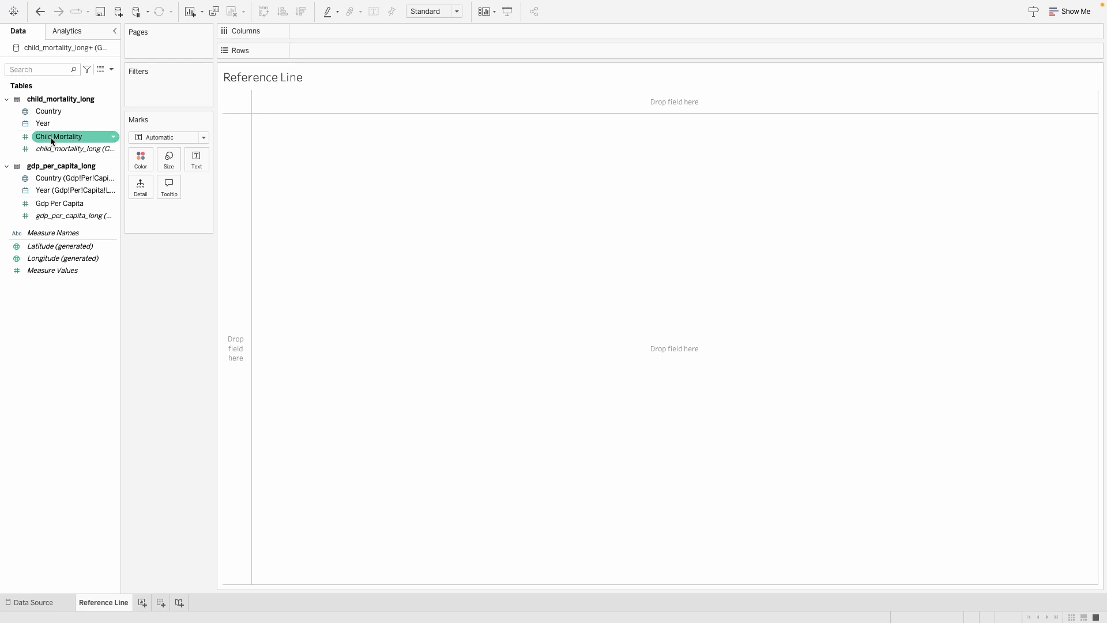
{"action": "left_click_drag", "start_coordinate": [52, 139], "coordinate": [338, 51]}
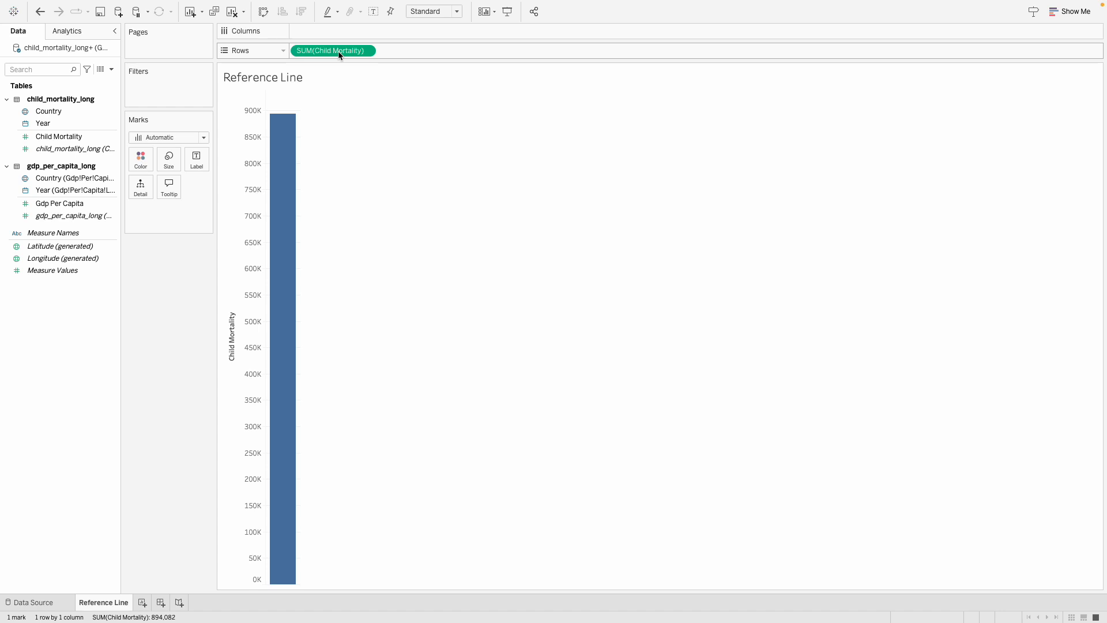
{"action": "left_click", "coordinate": [58, 203]}
{"action": "left_click_drag", "start_coordinate": [58, 203], "coordinate": [348, 32]}
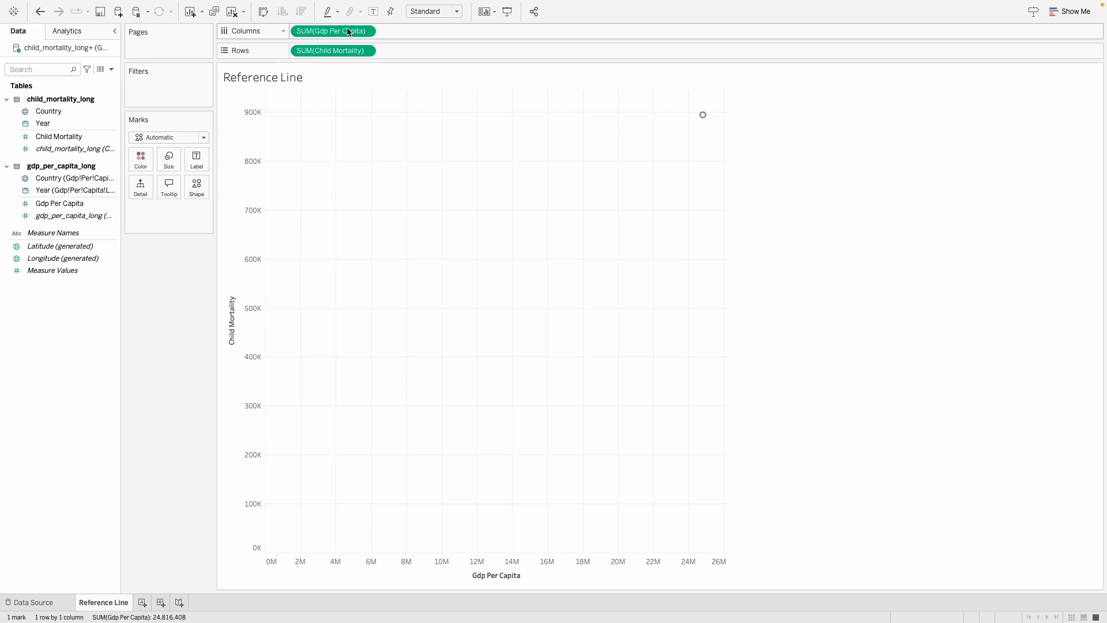
{"action": "mouse_move", "coordinate": [705, 117]}
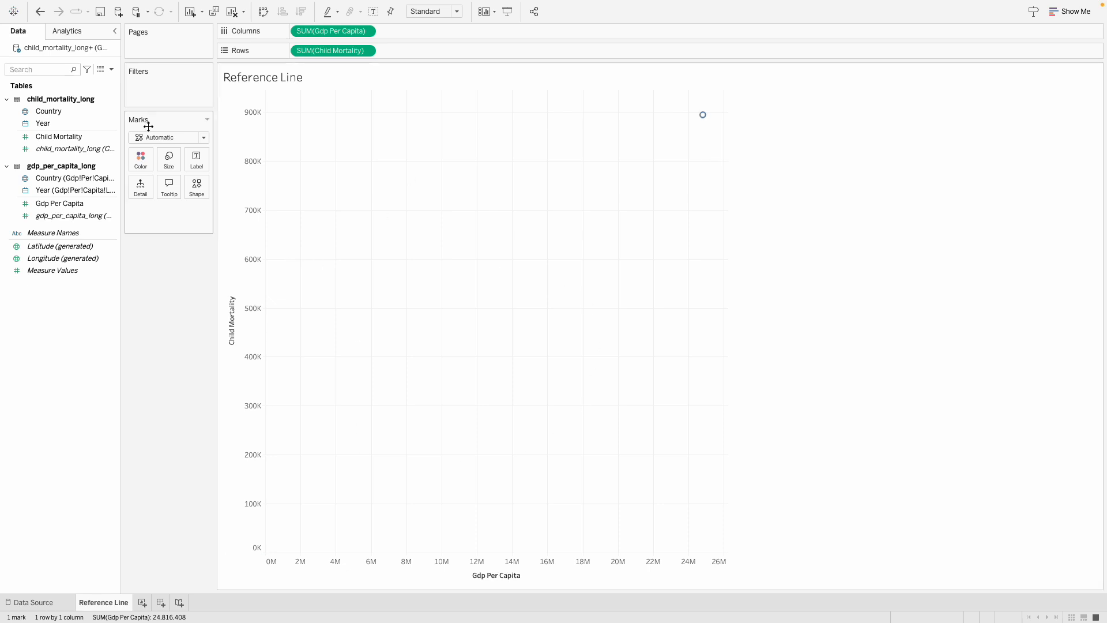
Add the child mortality table's Country to the marks' Detail and its Year to Pages
{"action": "left_click", "coordinate": [49, 112]}
{"action": "left_click_drag", "start_coordinate": [49, 113], "coordinate": [141, 188]}
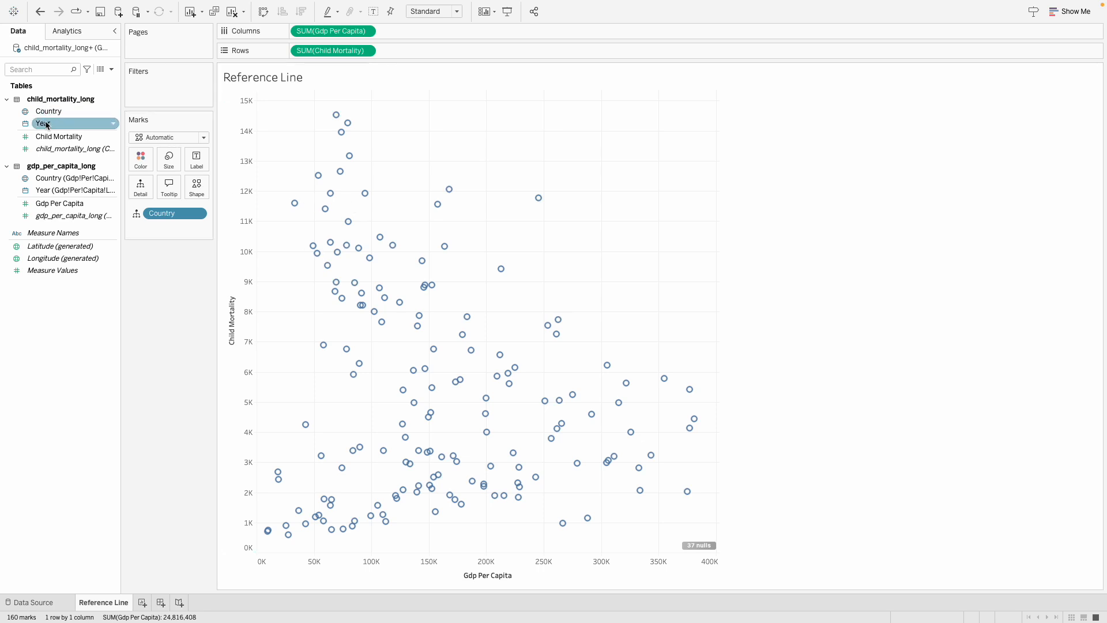
{"action": "left_click_drag", "start_coordinate": [49, 123], "coordinate": [145, 47]}
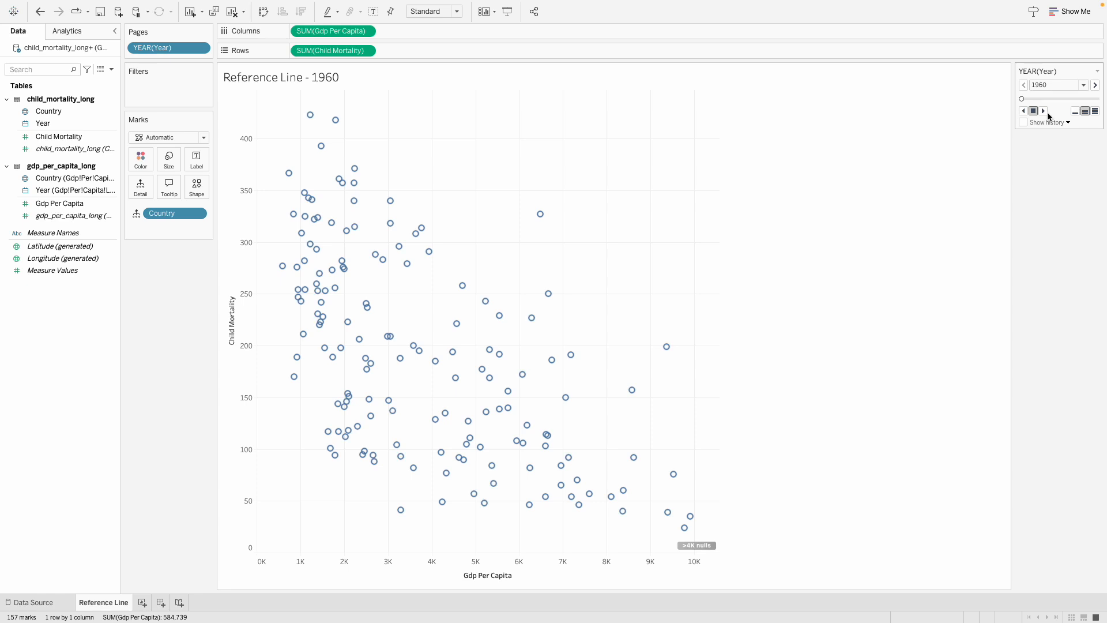
Set the Year playback to the fastest speed, play and stop the animation, and return the page to 1960
{"action": "left_click", "coordinate": [1096, 112]}
{"action": "left_click", "coordinate": [1044, 111]}
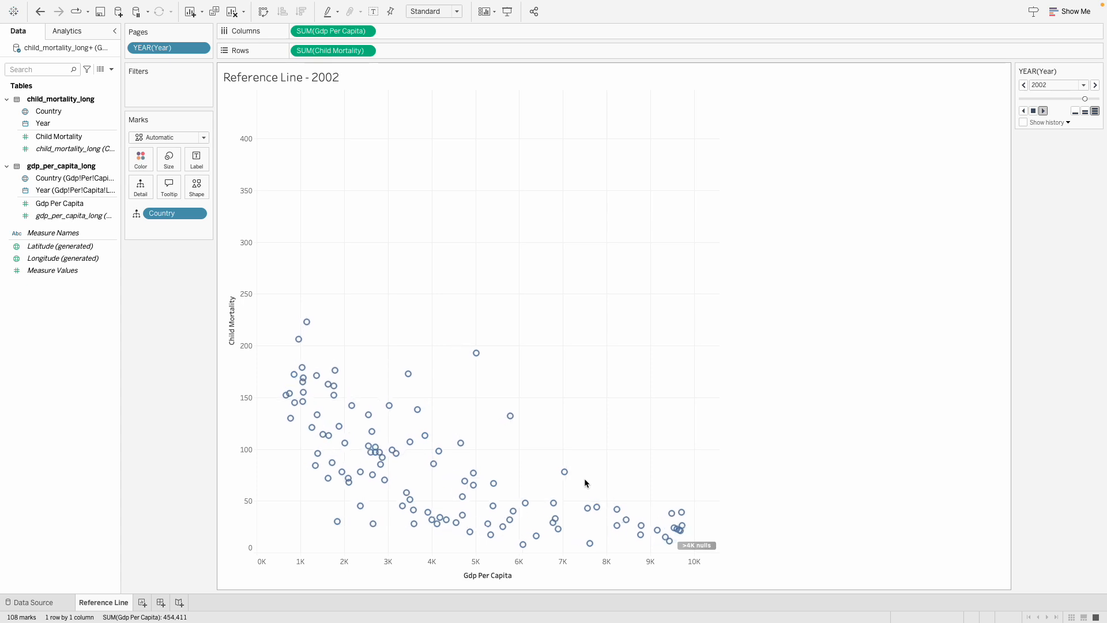
{"action": "left_click", "coordinate": [1033, 111]}
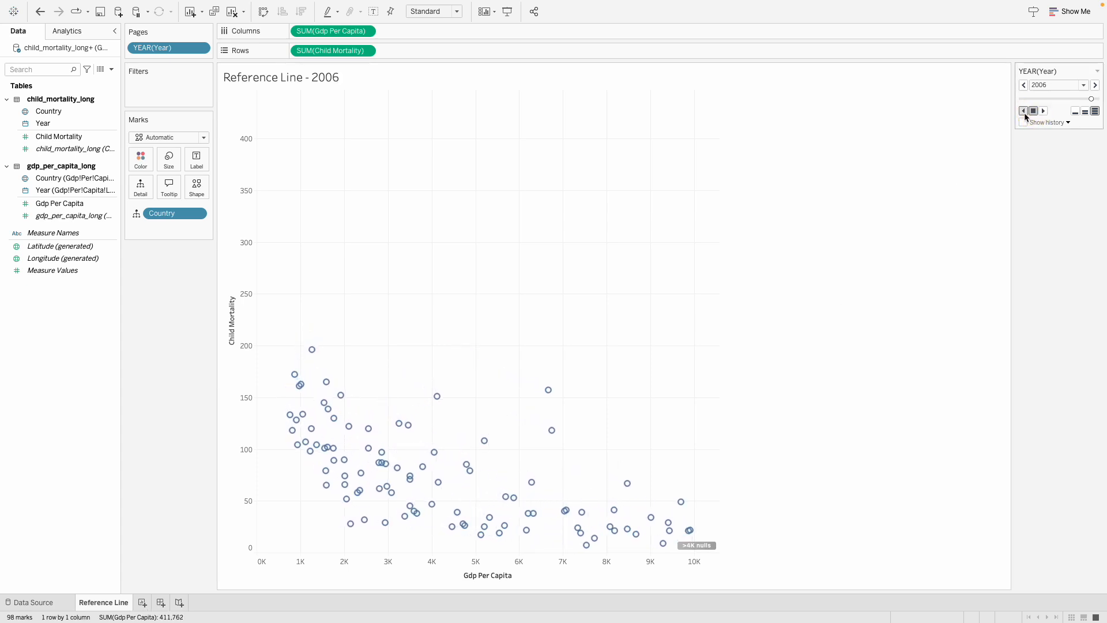
{"action": "left_click_drag", "start_coordinate": [1092, 98], "coordinate": [993, 101]}
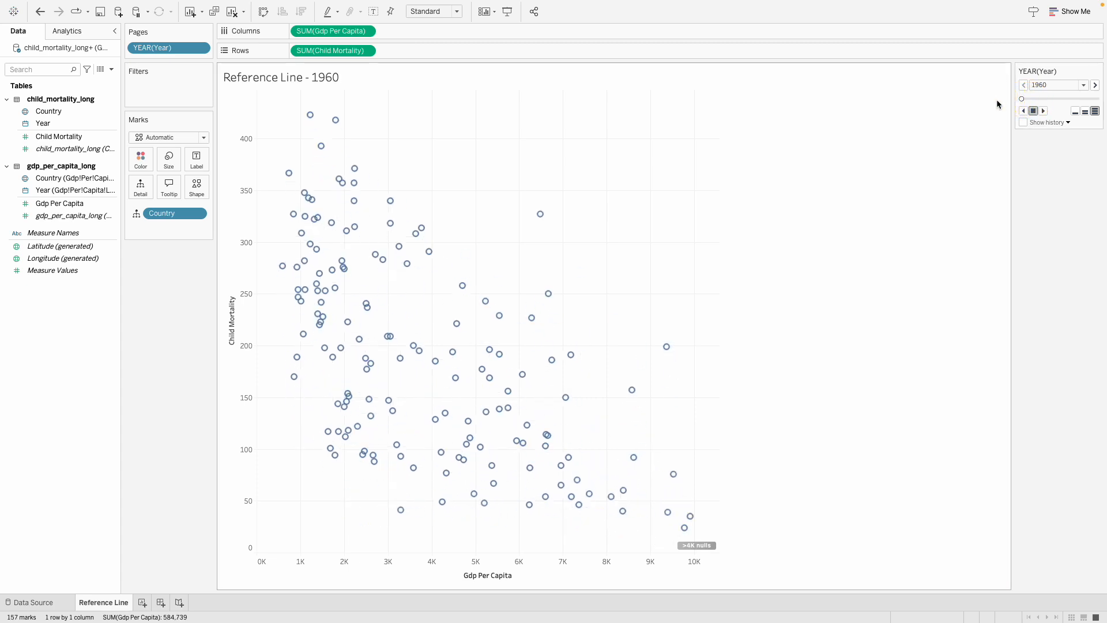
Exclude the null Gdp Per Capita values from the view by filtering the data
{"action": "mouse_move", "coordinate": [340, 117]}
{"action": "mouse_move", "coordinate": [379, 258]}
{"action": "mouse_move", "coordinate": [695, 548]}
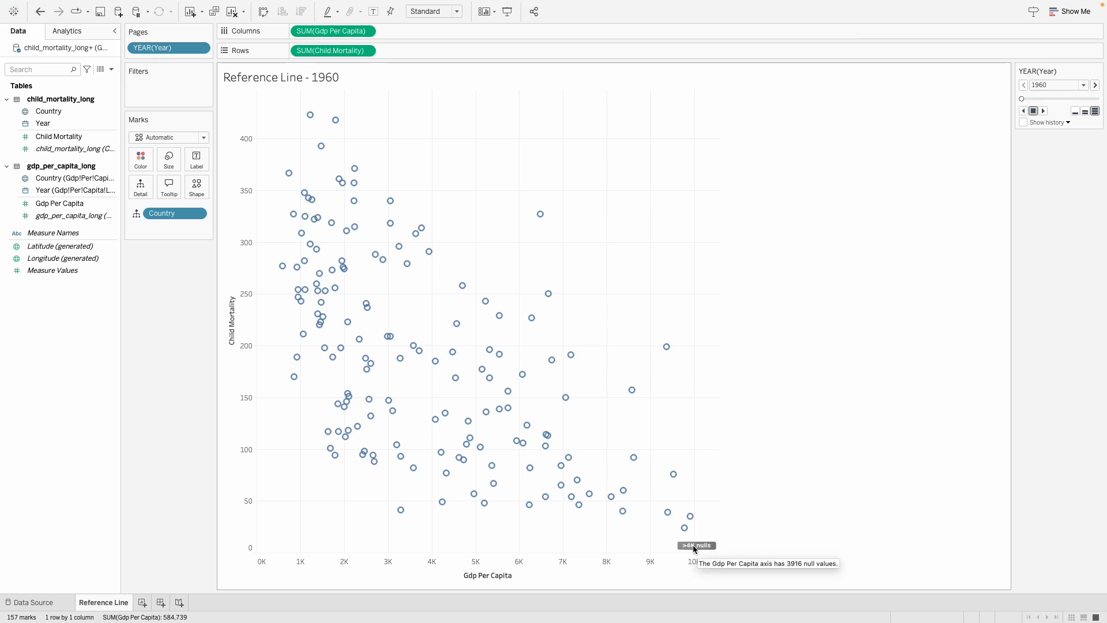
{"action": "left_click", "coordinate": [695, 546]}
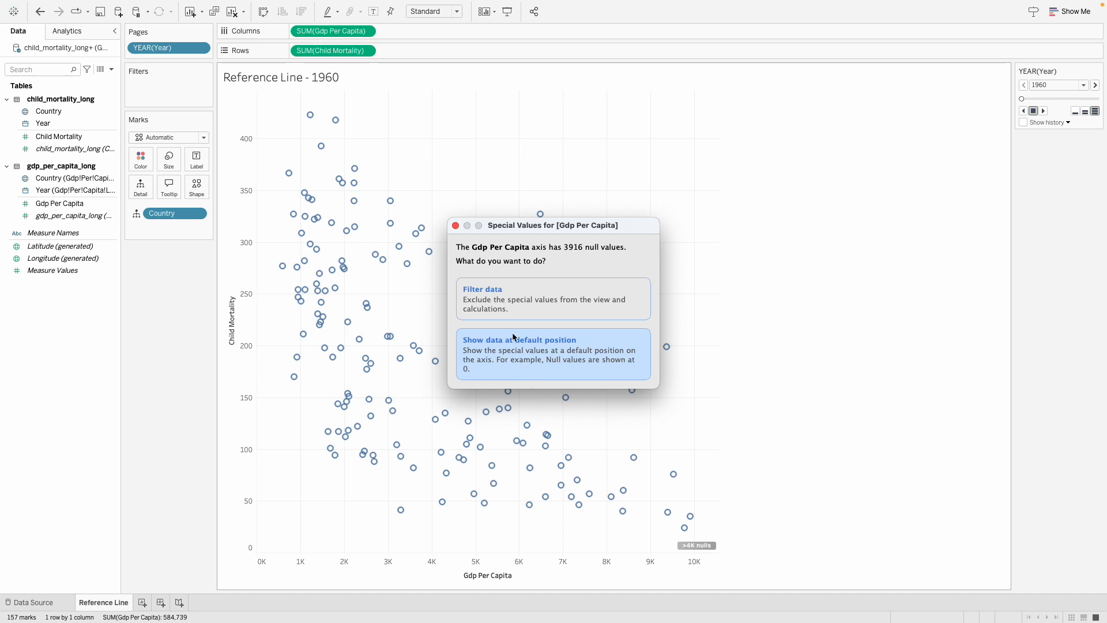
{"action": "left_click", "coordinate": [490, 293]}
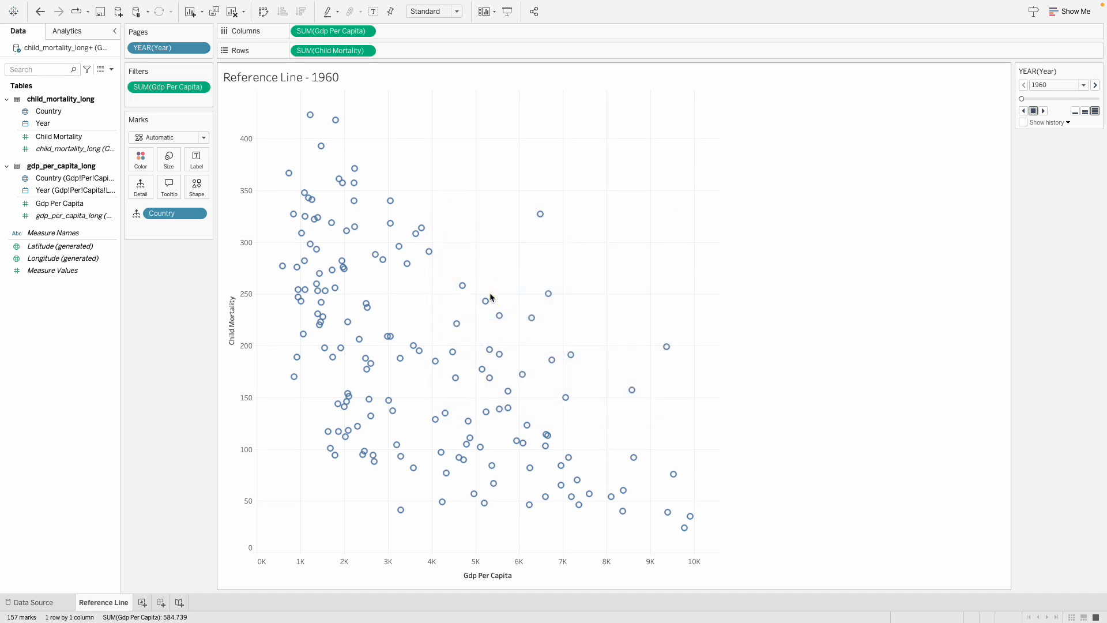
Add average lines for both Gdp Per Capita and Child Mortality to the scatter plot
{"action": "mouse_move", "coordinate": [672, 514]}
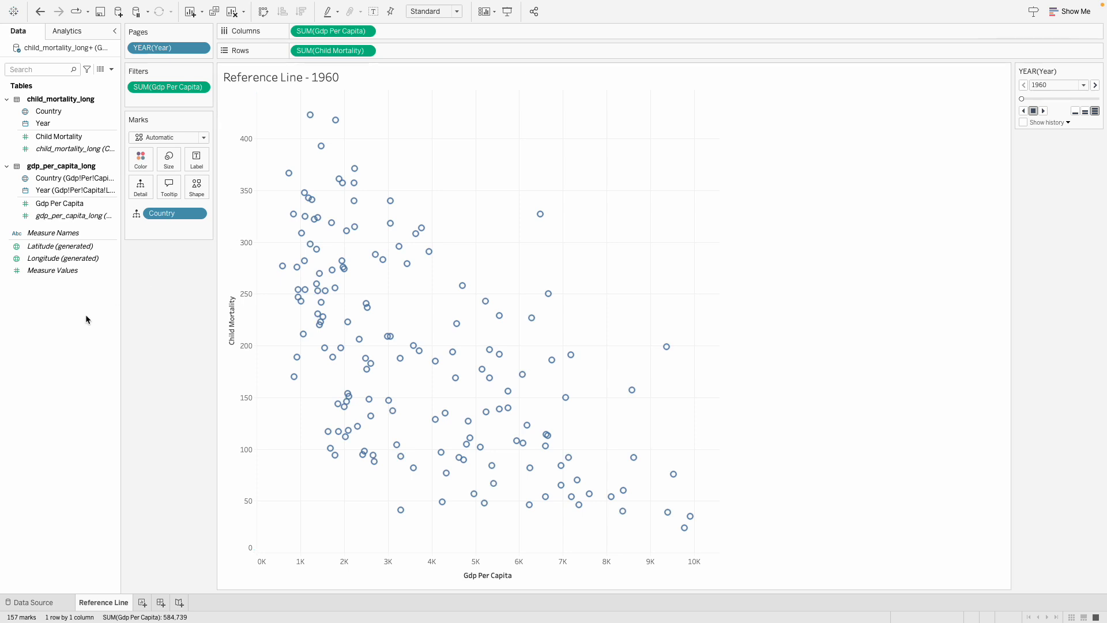
{"action": "left_click", "coordinate": [17, 33]}
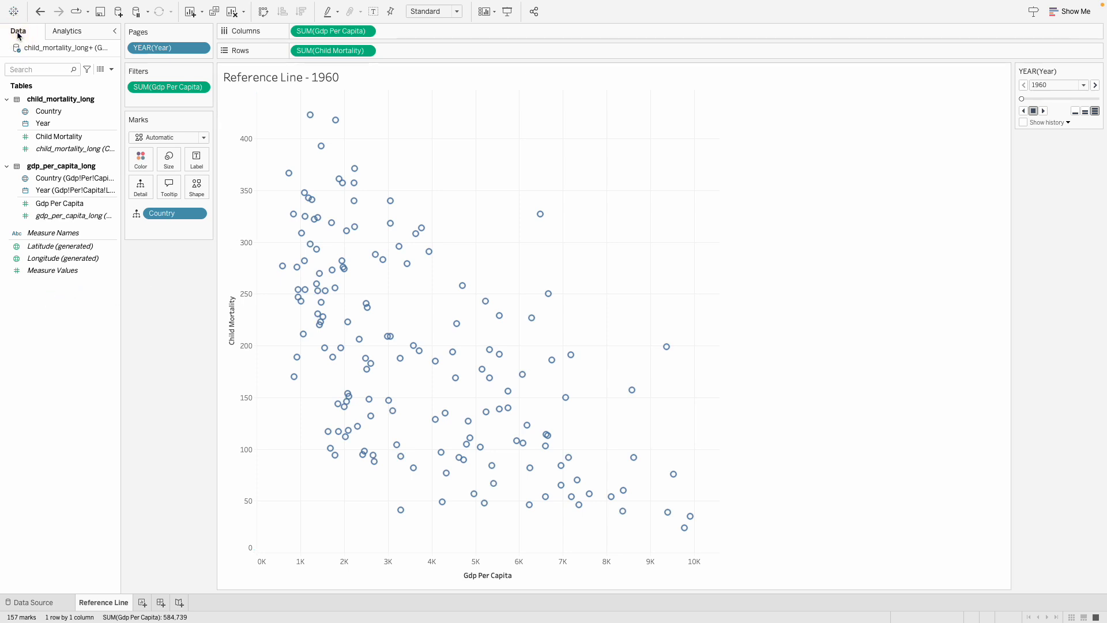
{"action": "left_click", "coordinate": [64, 33]}
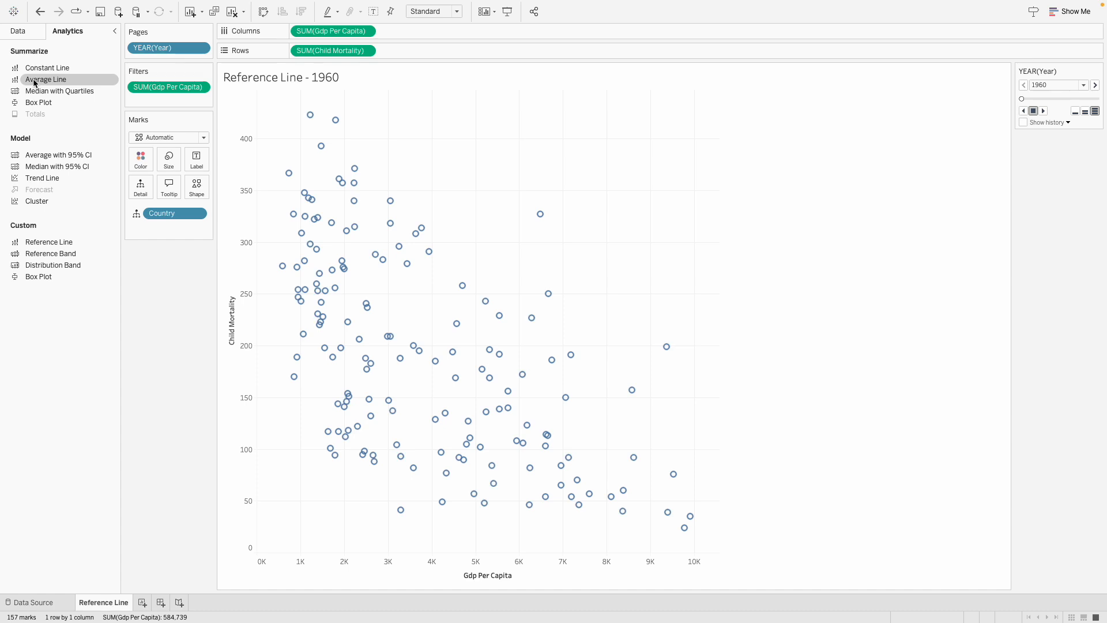
{"action": "left_click_drag", "start_coordinate": [29, 82], "coordinate": [353, 358]}
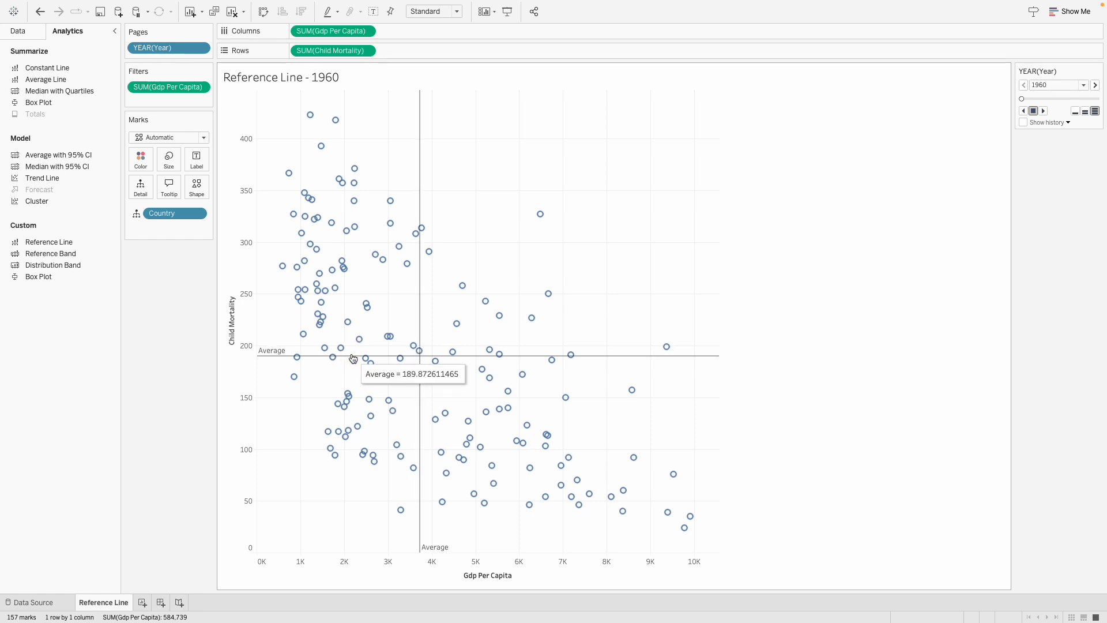
Inspect the average lines and nearby marks, play the year animation to watch the lines move, and stop it at 1992
{"action": "mouse_move", "coordinate": [423, 349]}
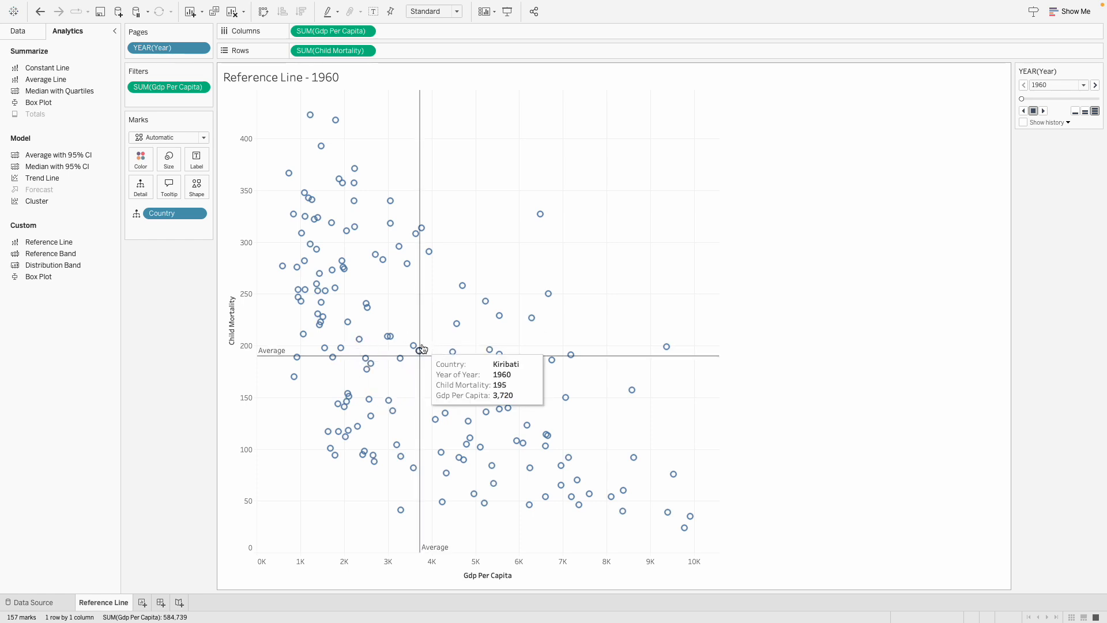
{"action": "mouse_move", "coordinate": [426, 250]}
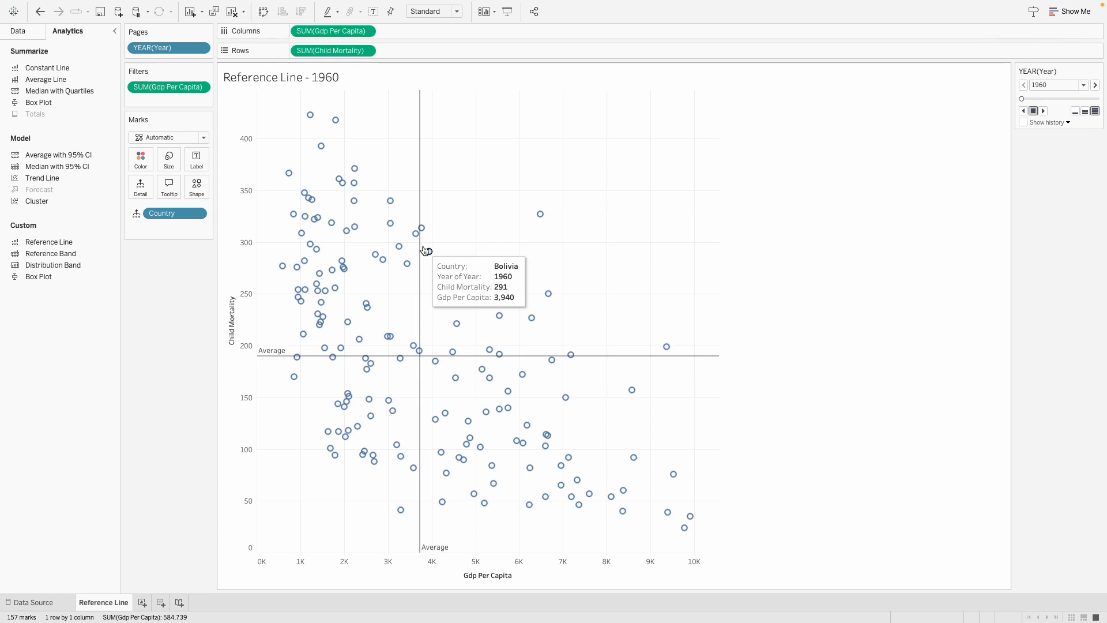
{"action": "mouse_move", "coordinate": [266, 361]}
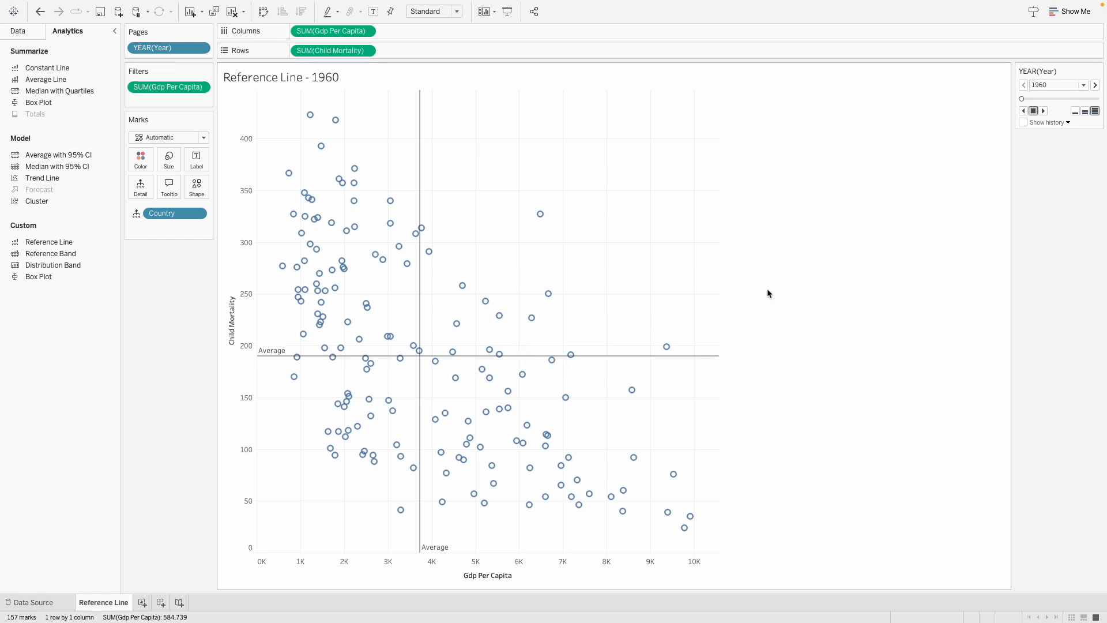
{"action": "left_click", "coordinate": [1044, 111]}
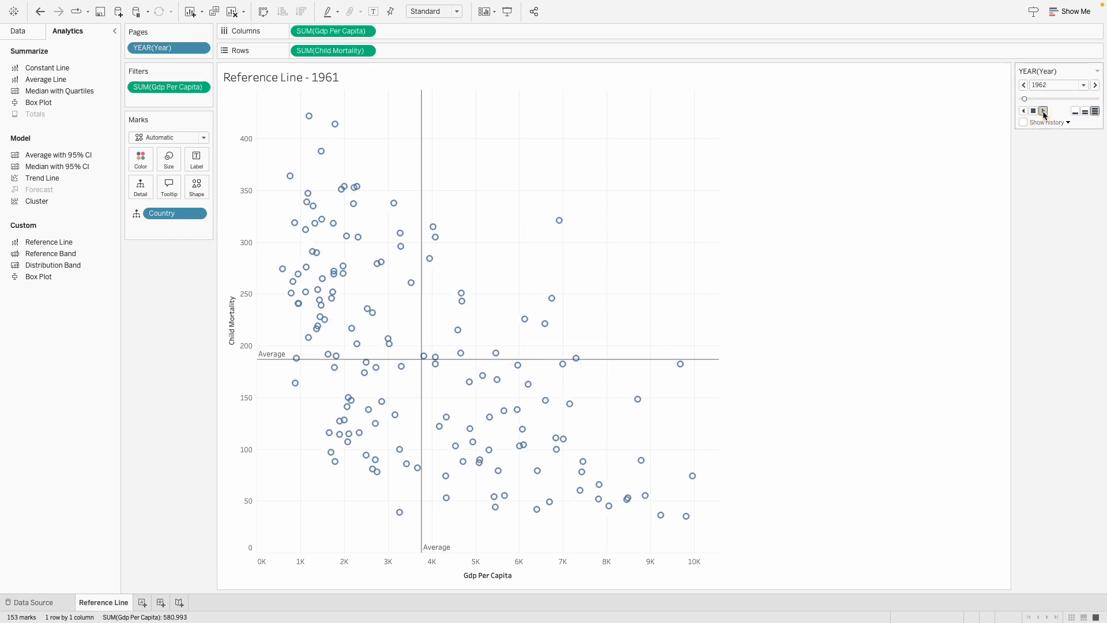
{"action": "mouse_move", "coordinate": [435, 217]}
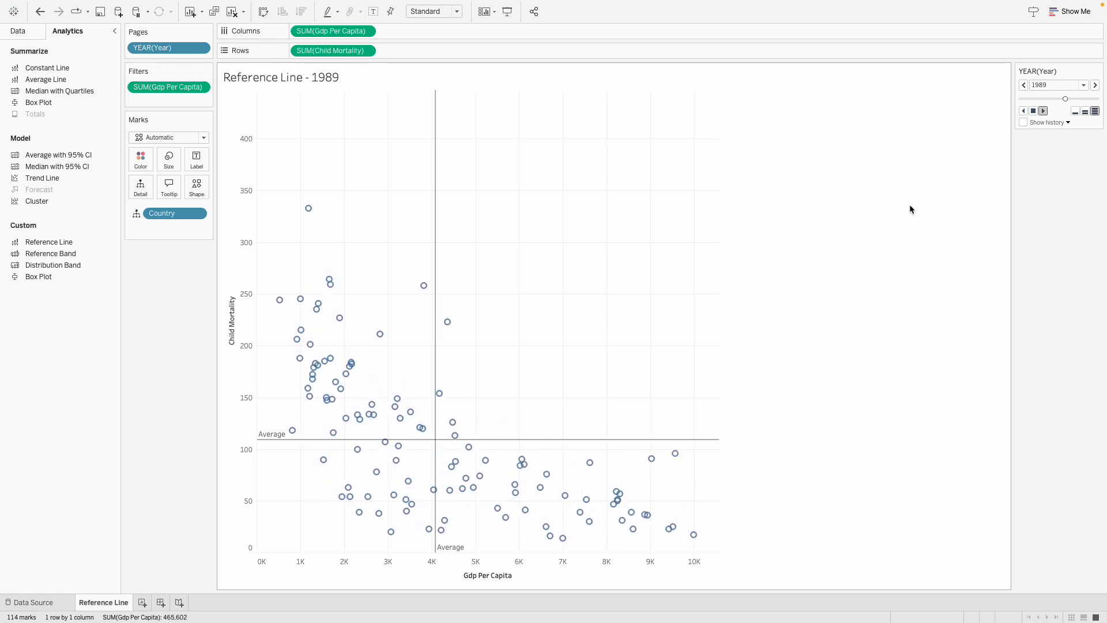
{"action": "left_click", "coordinate": [1033, 110]}
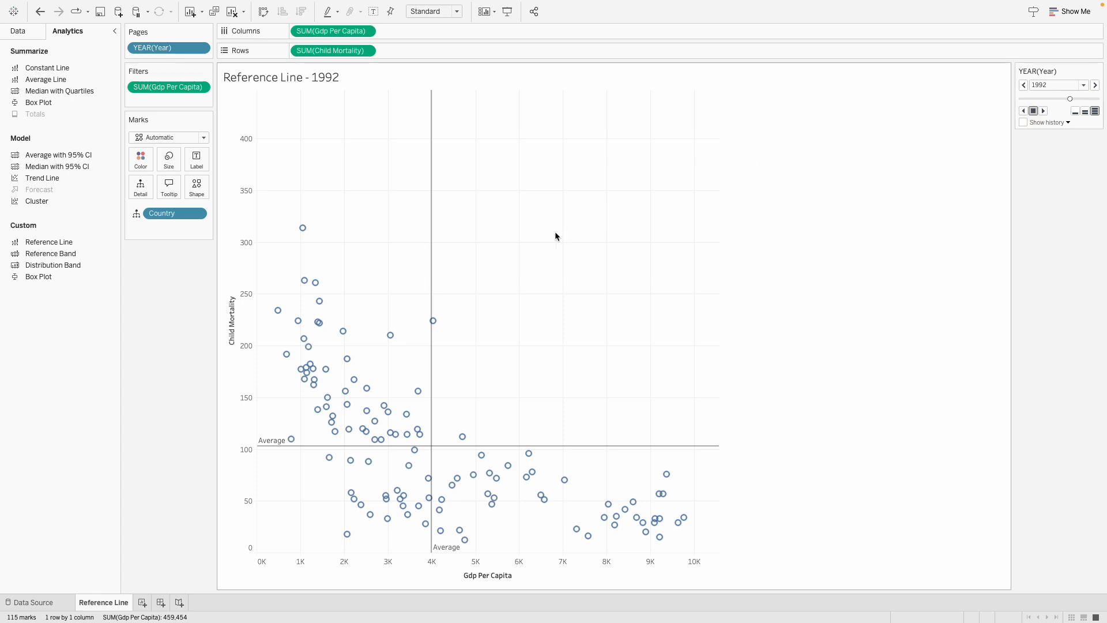
Format the Gdp Per Capita average line with a dark grey fill above it
{"action": "left_click", "coordinate": [432, 226]}
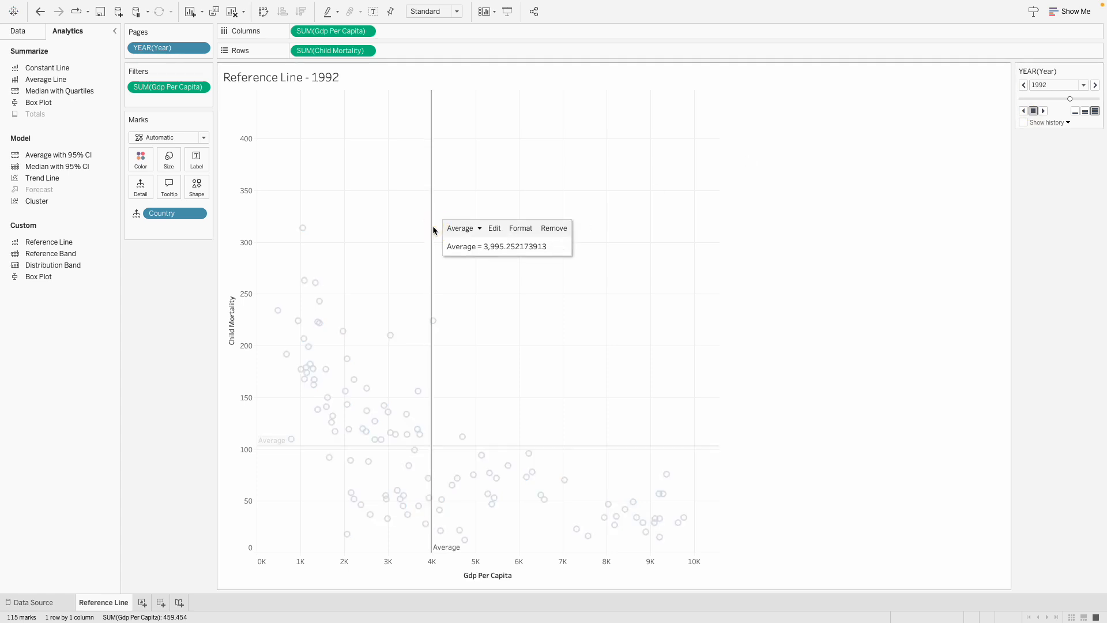
{"action": "left_click", "coordinate": [514, 229]}
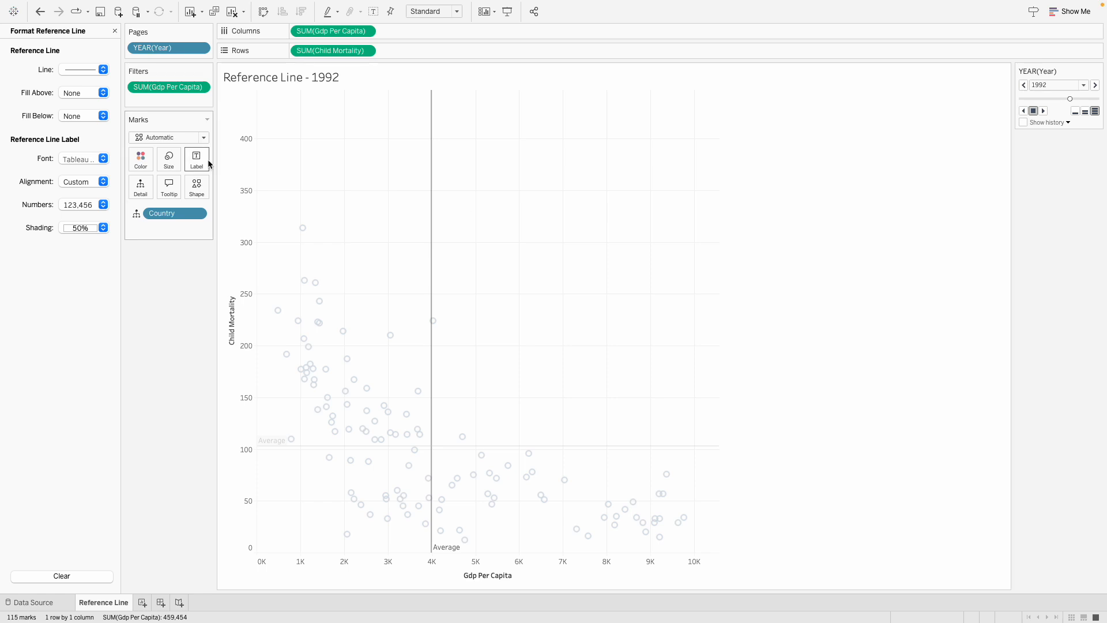
{"action": "left_click", "coordinate": [103, 69]}
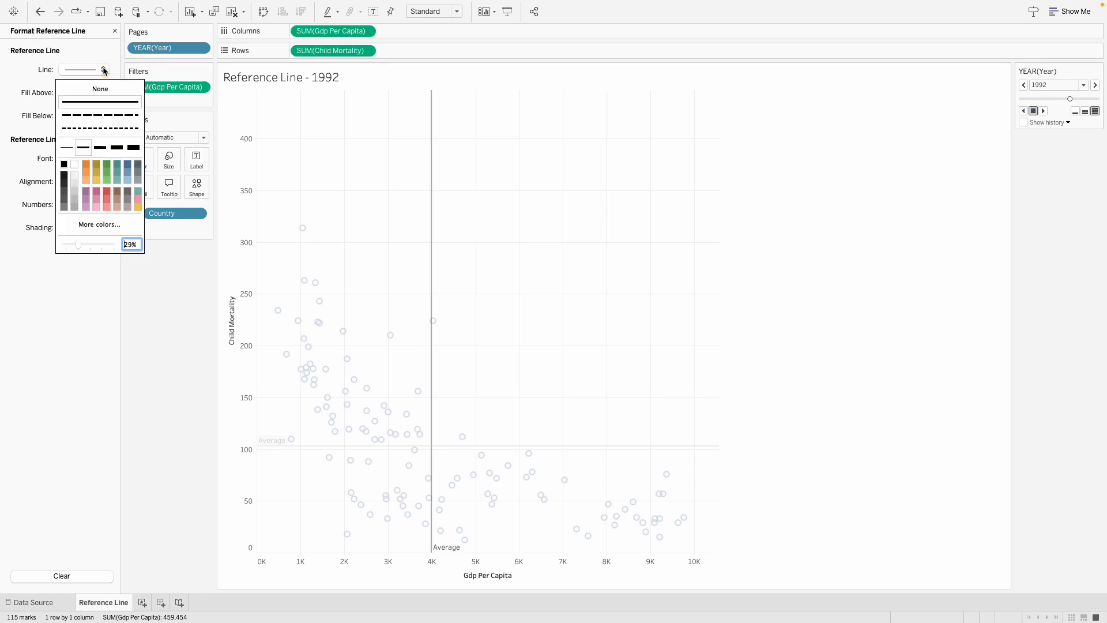
{"action": "left_click", "coordinate": [103, 69]}
{"action": "left_click", "coordinate": [102, 93]}
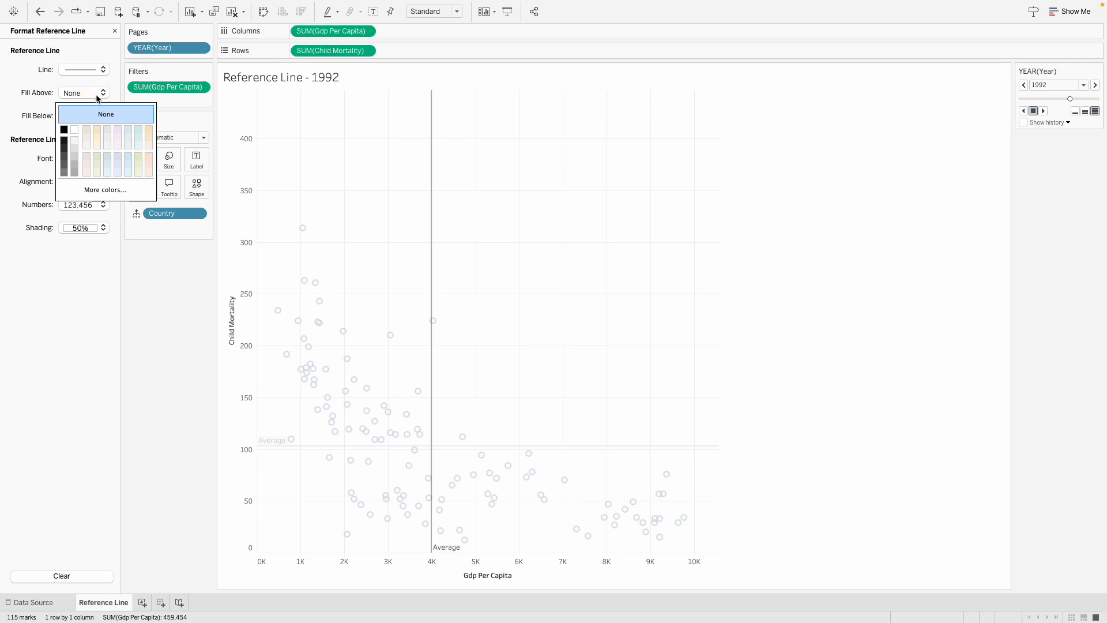
{"action": "left_click", "coordinate": [64, 148]}
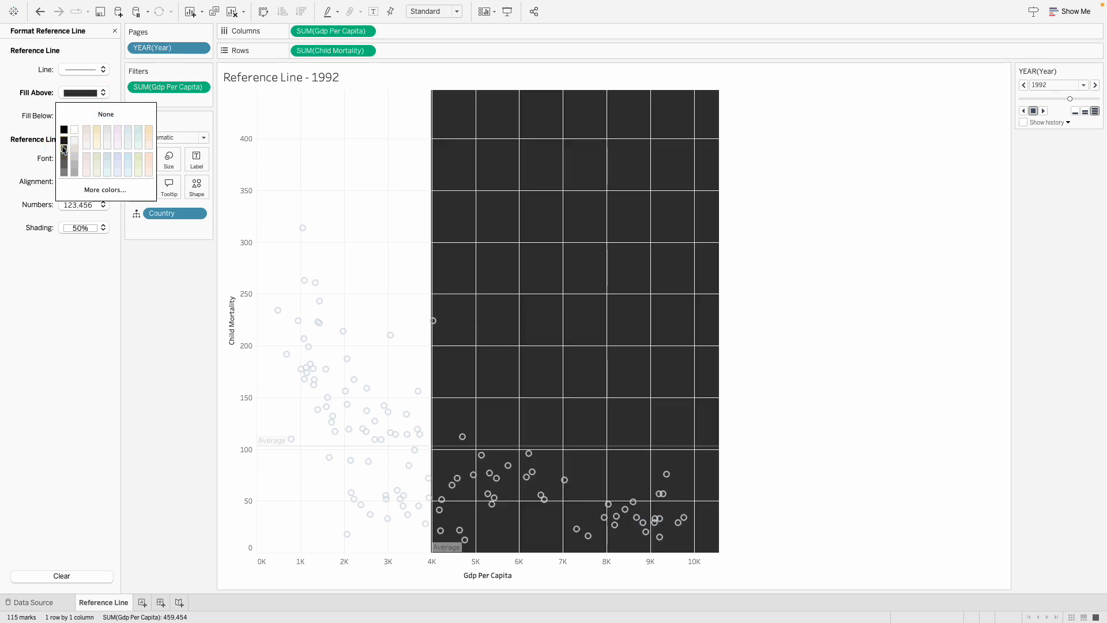
{"action": "left_click", "coordinate": [91, 347]}
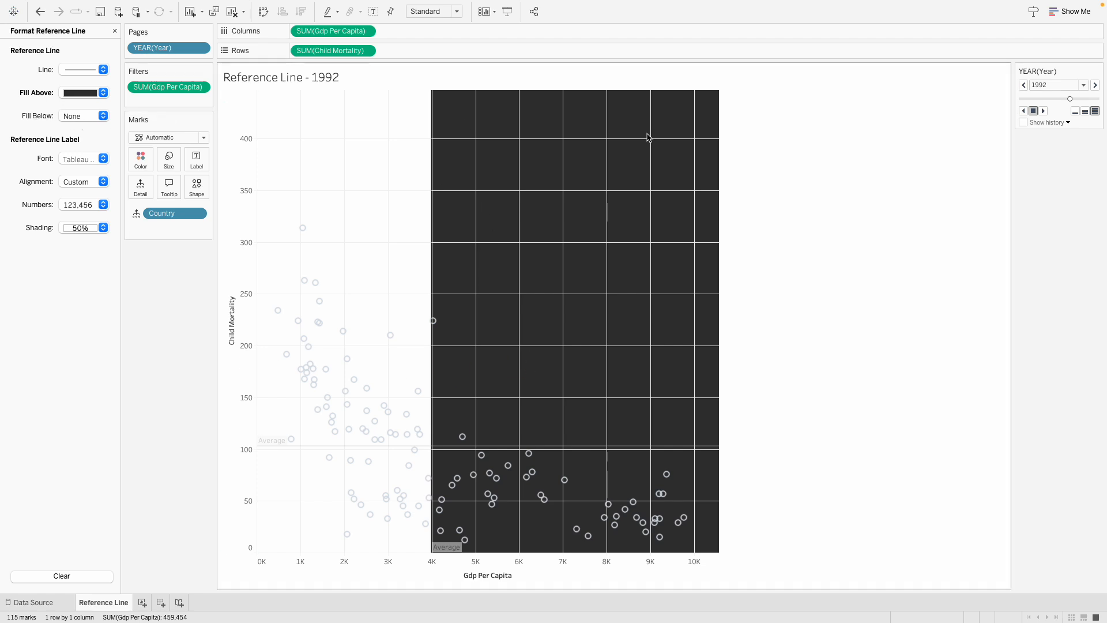
{"action": "left_click", "coordinate": [898, 192]}
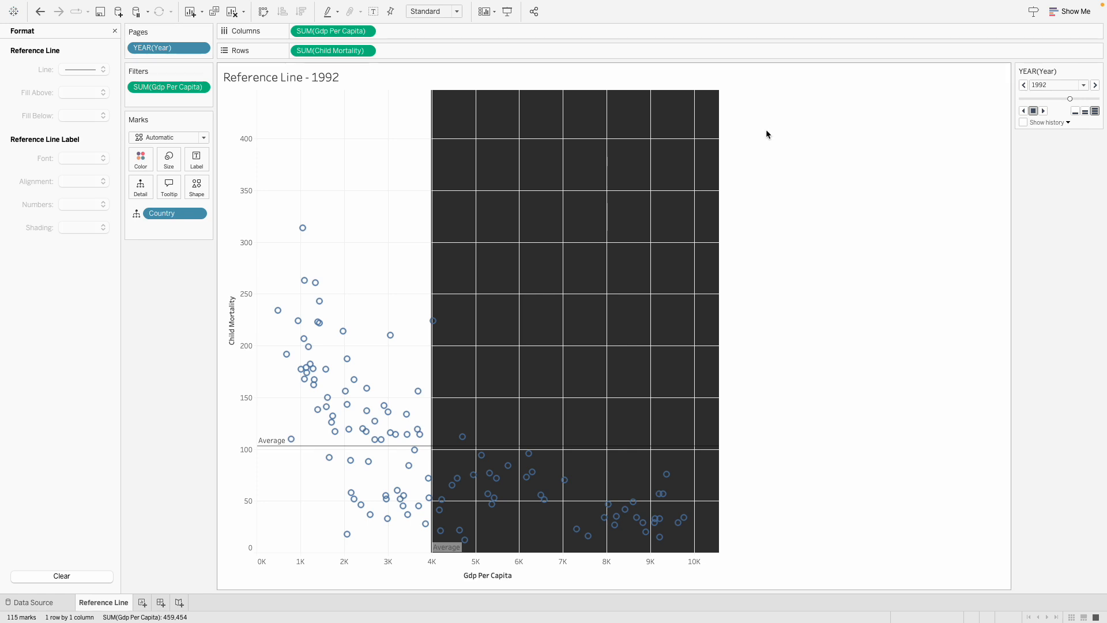
Play the years briefly with the dark fill, close the formatting options, stop playback, and undo back to the unfilled 1992 view
{"action": "left_click", "coordinate": [1043, 111]}
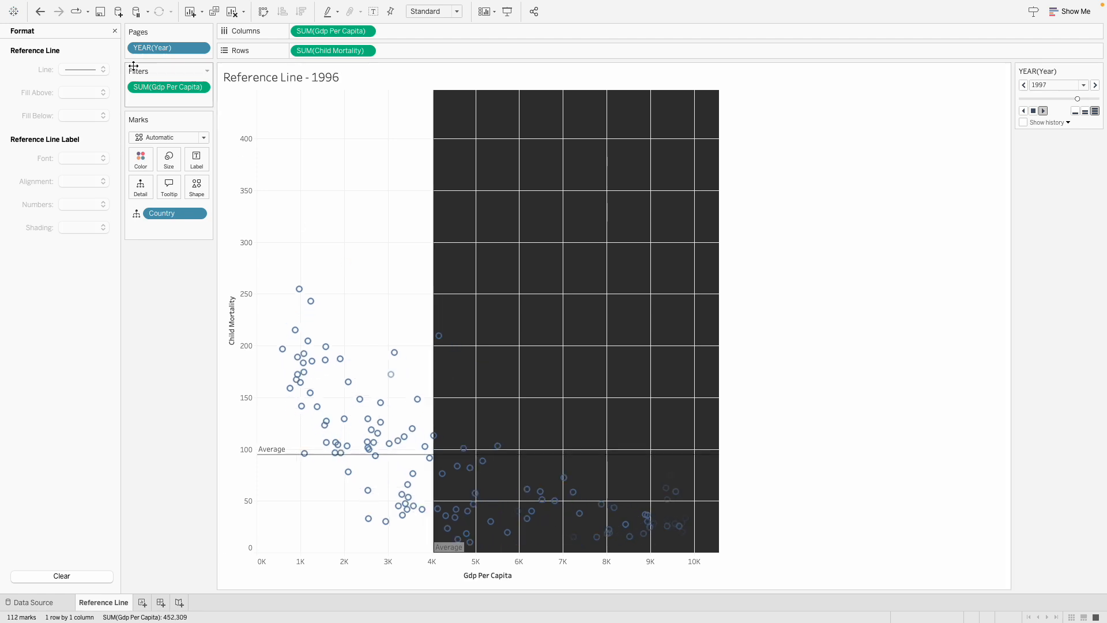
{"action": "left_click", "coordinate": [115, 31]}
{"action": "left_click", "coordinate": [1034, 111]}
{"action": "left_click", "coordinate": [40, 13]}
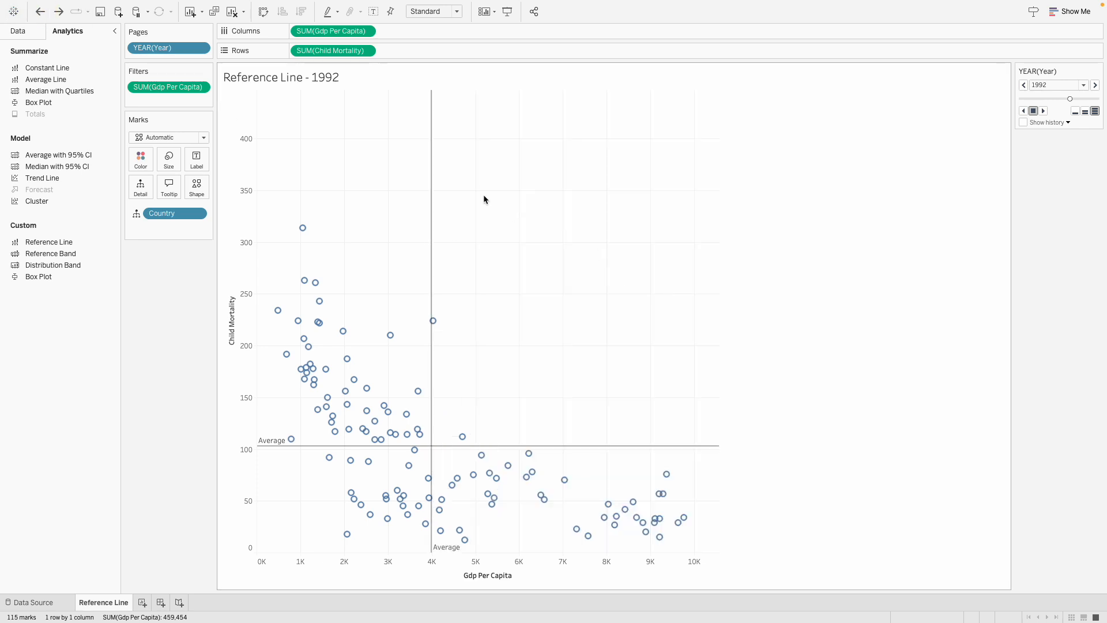
Edit the Gdp Per Capita average line into a constant line with the value 421
{"action": "left_click", "coordinate": [432, 168]}
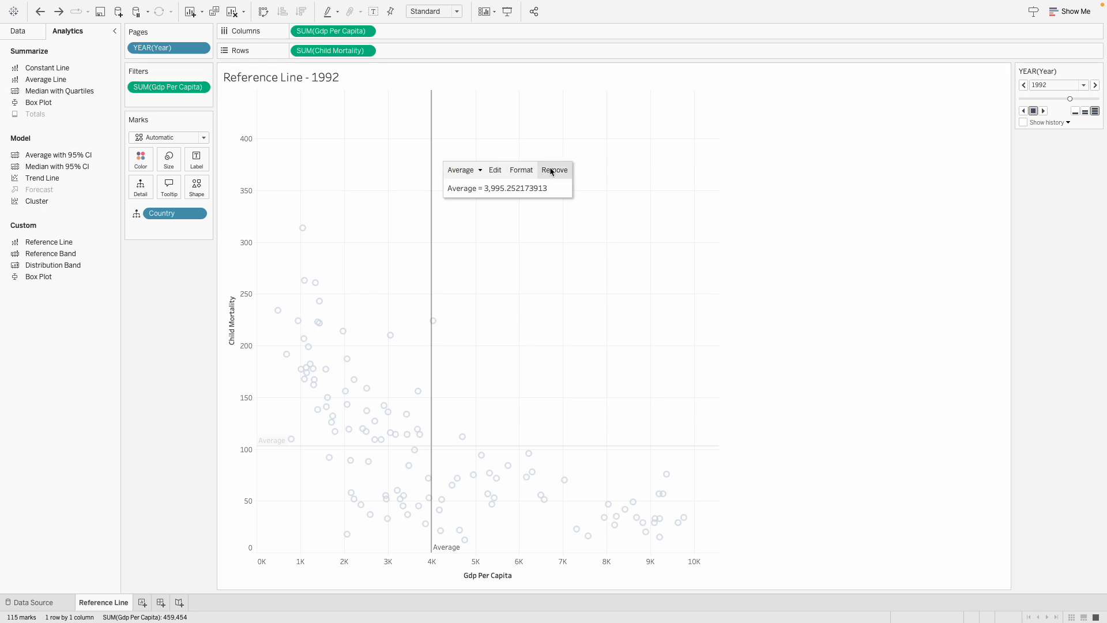
{"action": "left_click", "coordinate": [495, 170]}
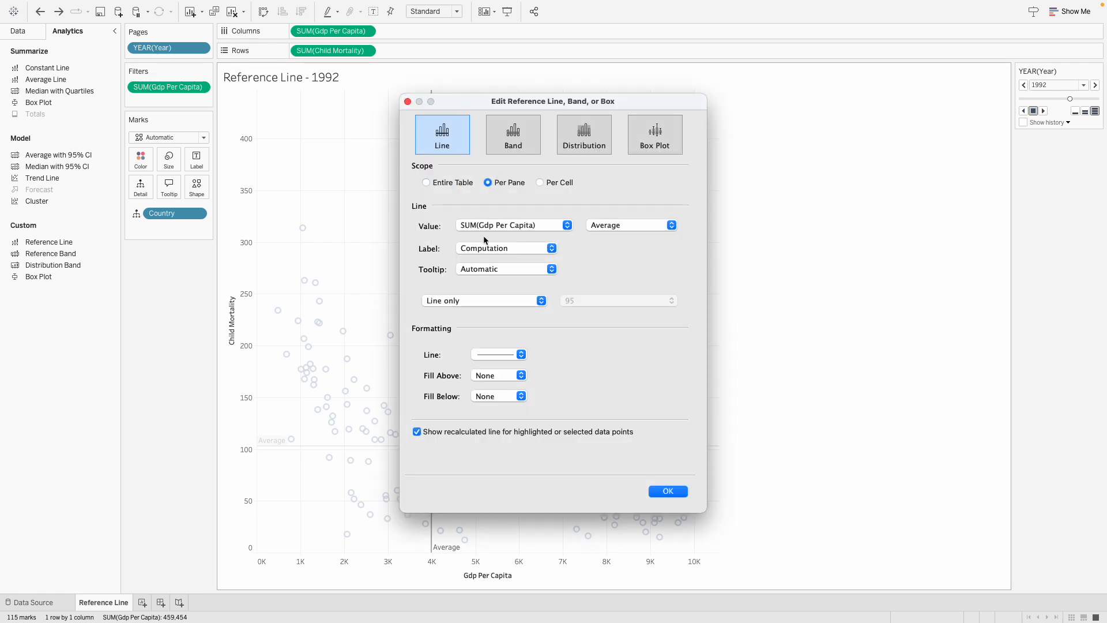
{"action": "left_click", "coordinate": [616, 225]}
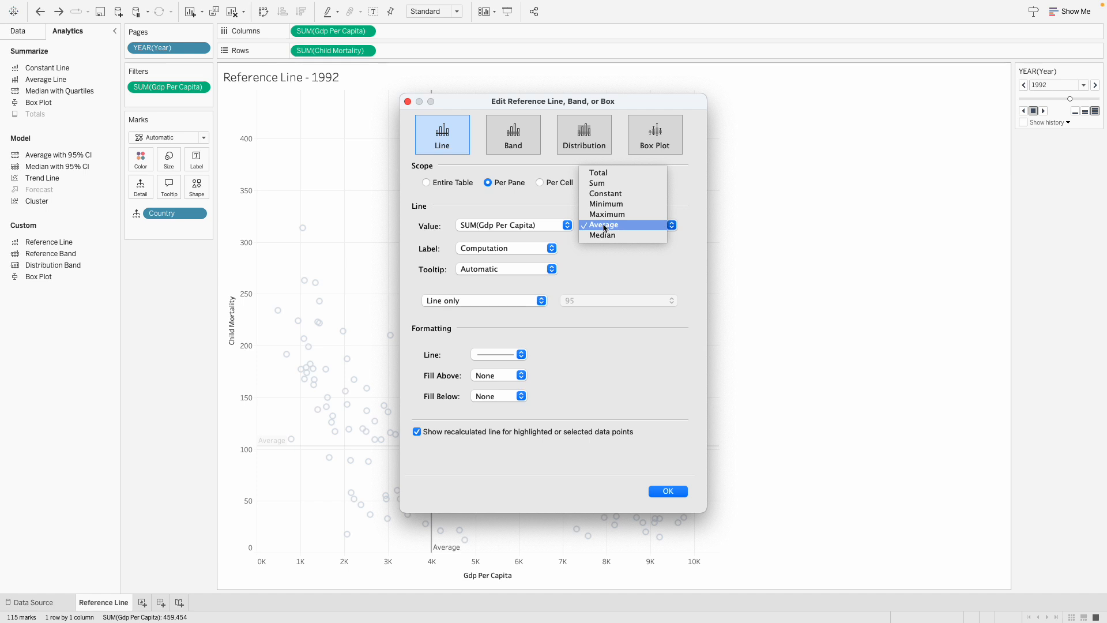
{"action": "left_click", "coordinate": [615, 194]}
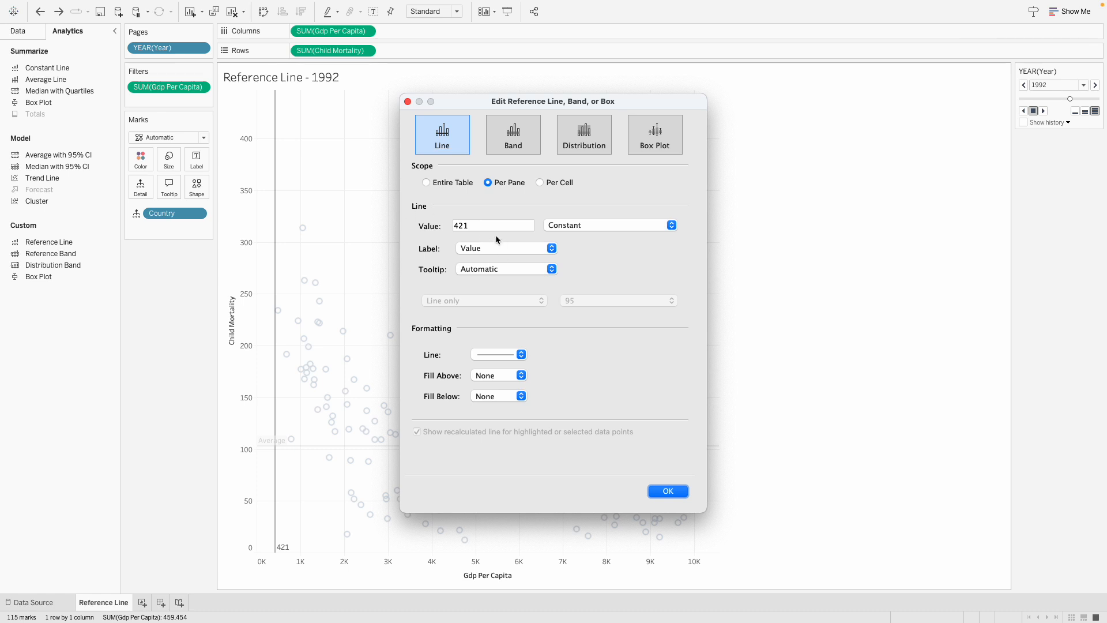
{"action": "left_click", "coordinate": [668, 492]}
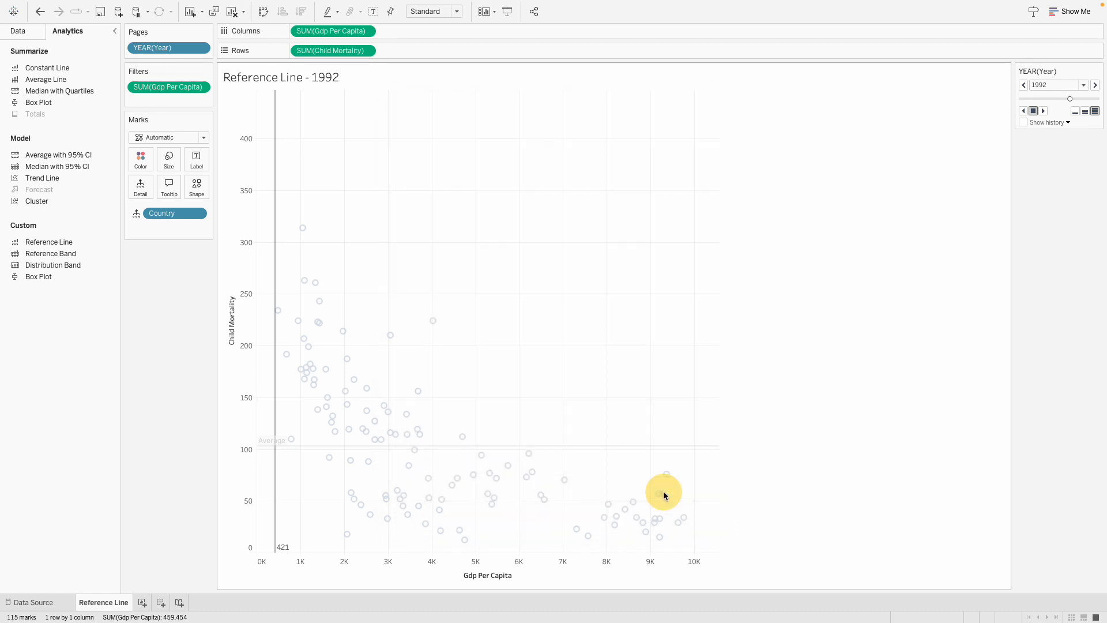
Remove the constant Gdp Per Capita line and the Child Mortality average line from the scatter plot
{"action": "right_click", "coordinate": [280, 158]}
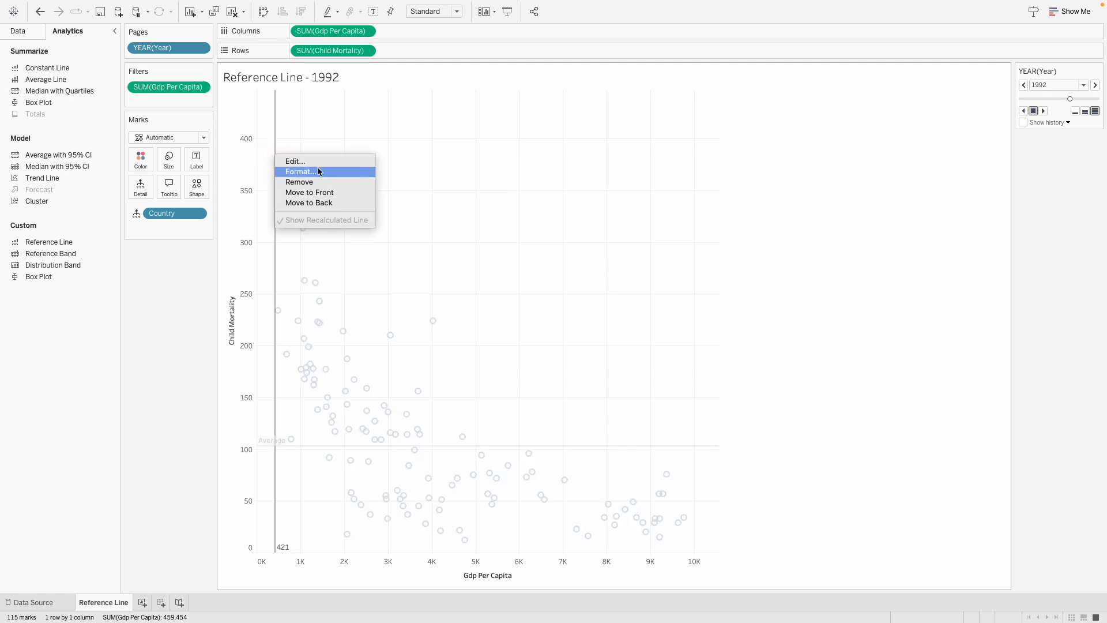
{"action": "left_click", "coordinate": [299, 182]}
{"action": "right_click", "coordinate": [608, 448]}
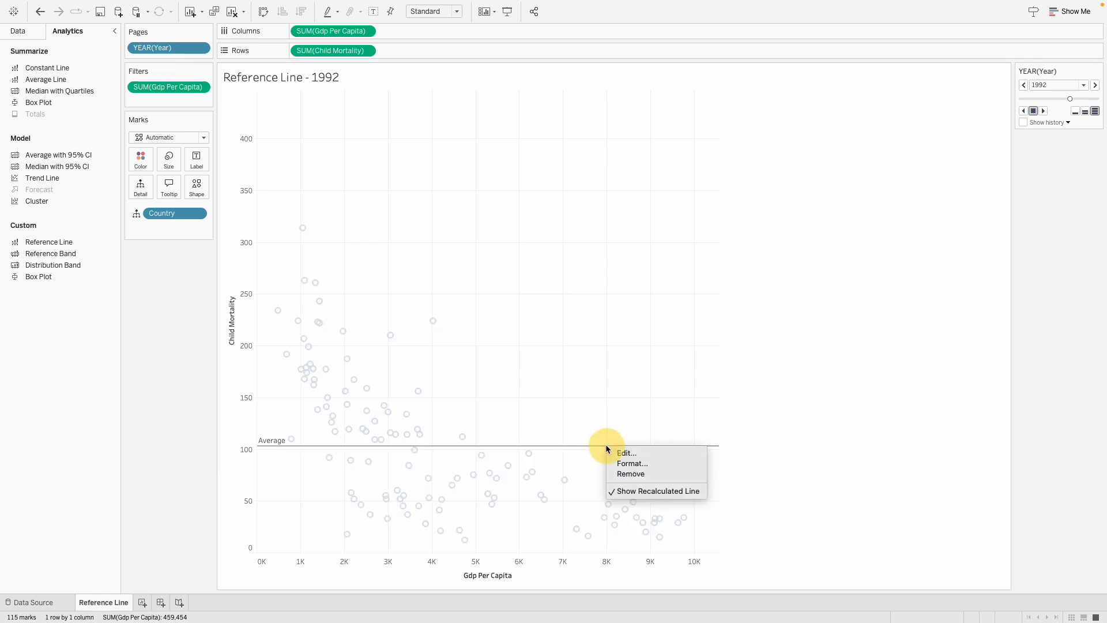
{"action": "left_click", "coordinate": [644, 473]}
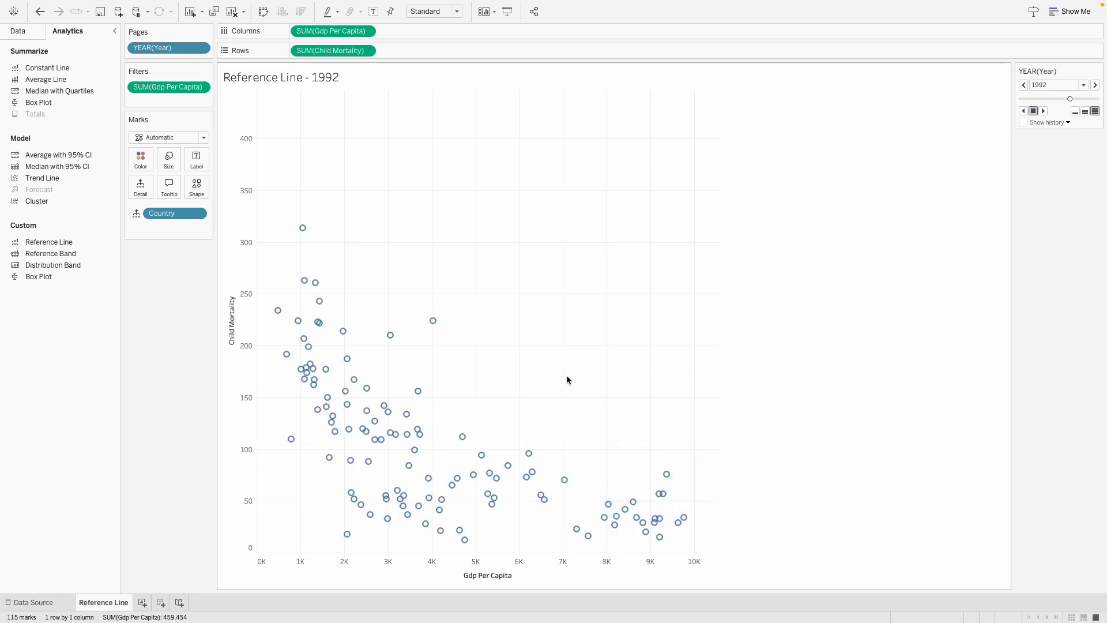
Try custom average reference lines per pane with computation labels for both measures, and undo them
{"action": "left_click_drag", "start_coordinate": [49, 242], "coordinate": [361, 117]}
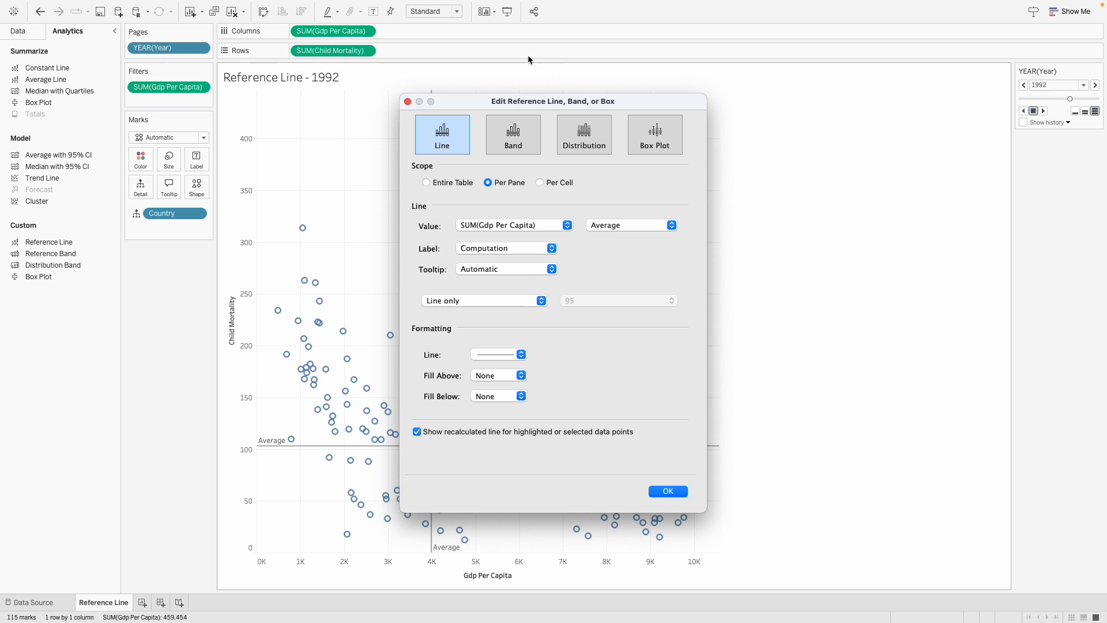
{"action": "left_click", "coordinate": [664, 489]}
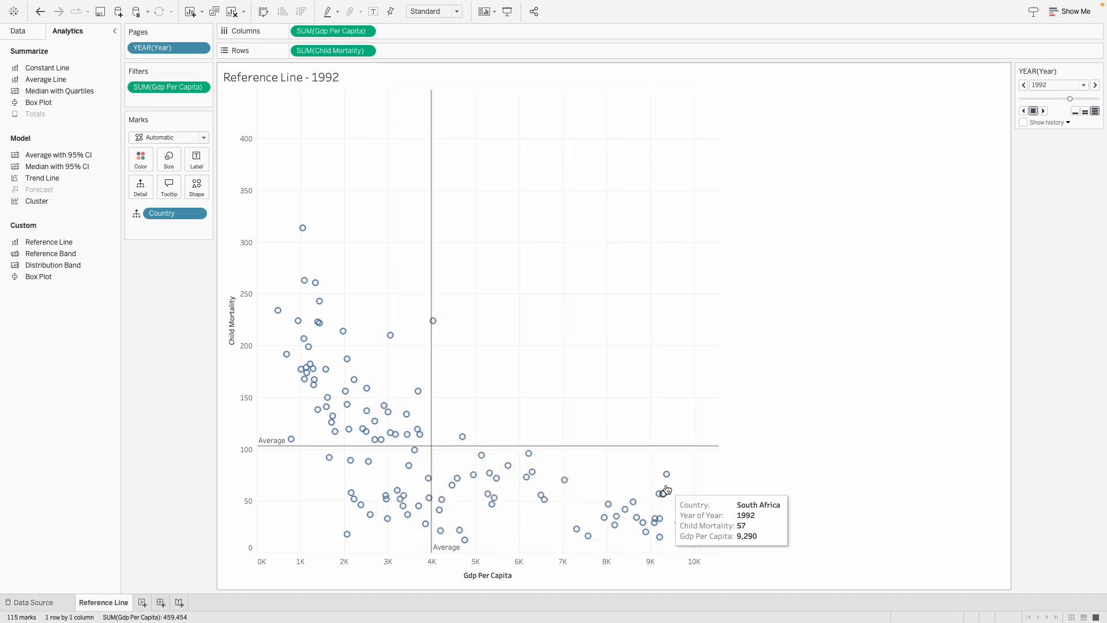
{"action": "mouse_move", "coordinate": [448, 447]}
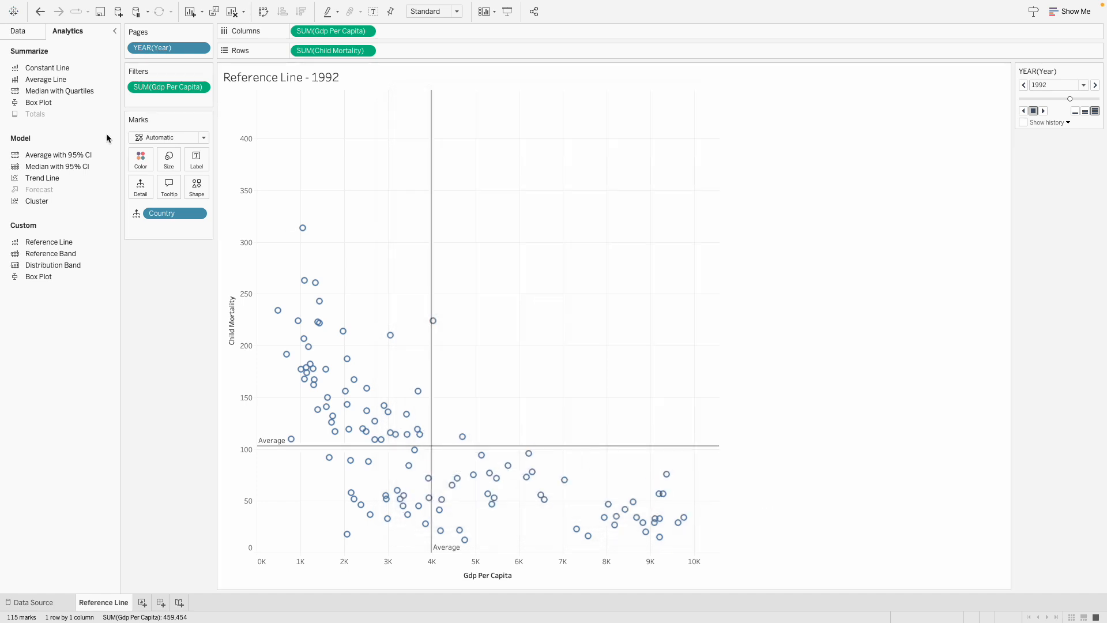
{"action": "key", "text": "ctrl+z"}
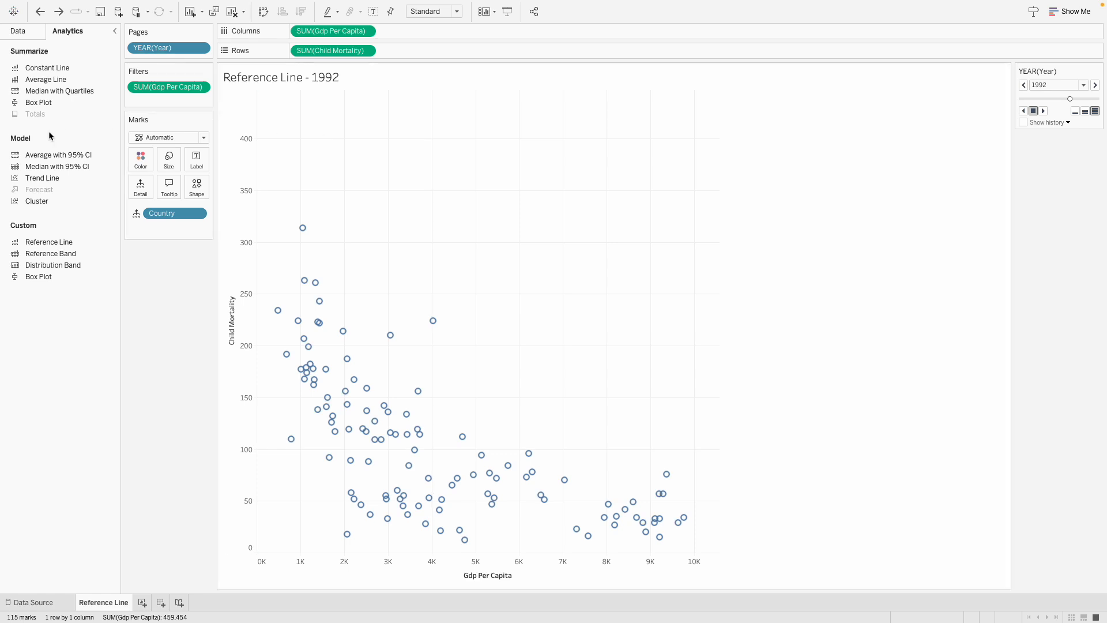
Add unlabelled per-cell average reference lines for Gdp Per Capita and Child Mortality, and play the year animation
{"action": "left_click_drag", "start_coordinate": [34, 241], "coordinate": [406, 120]}
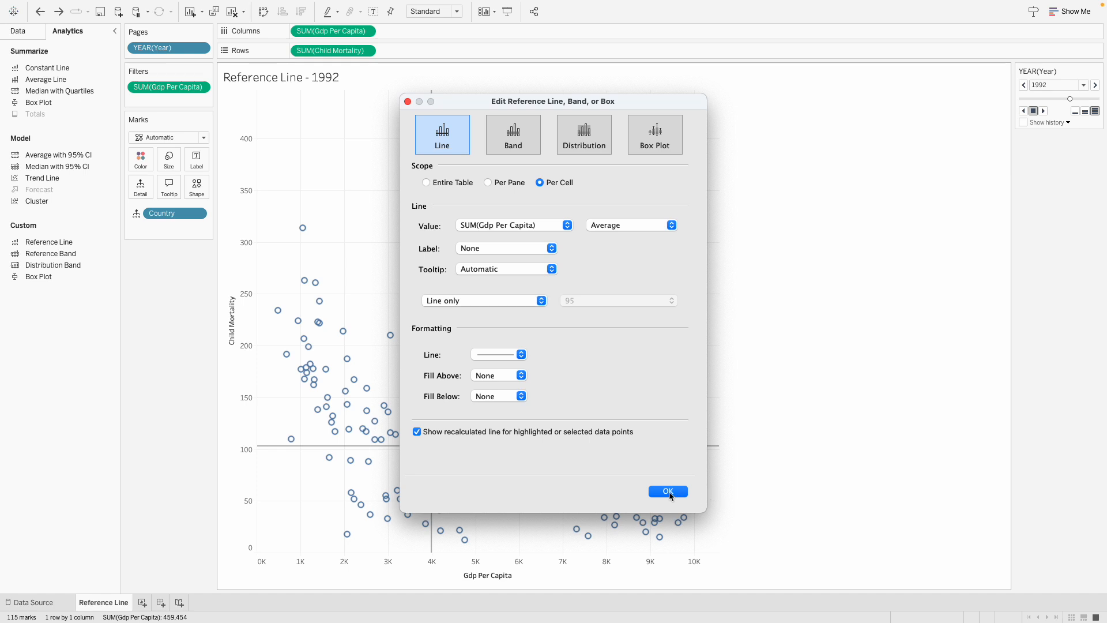
{"action": "left_click", "coordinate": [668, 491]}
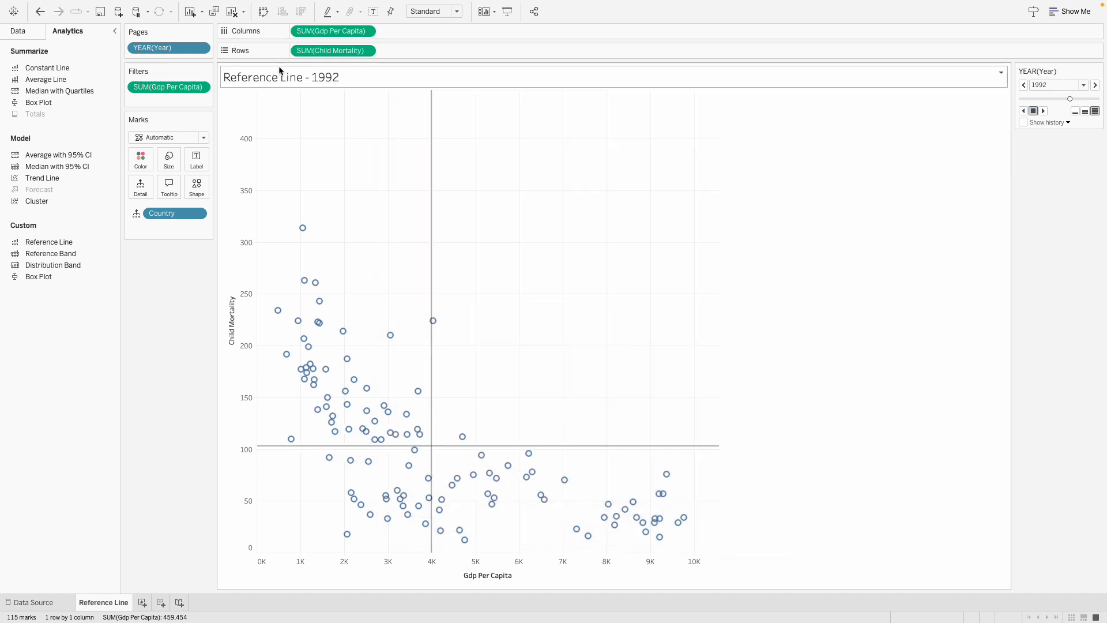
{"action": "left_click", "coordinate": [1044, 112]}
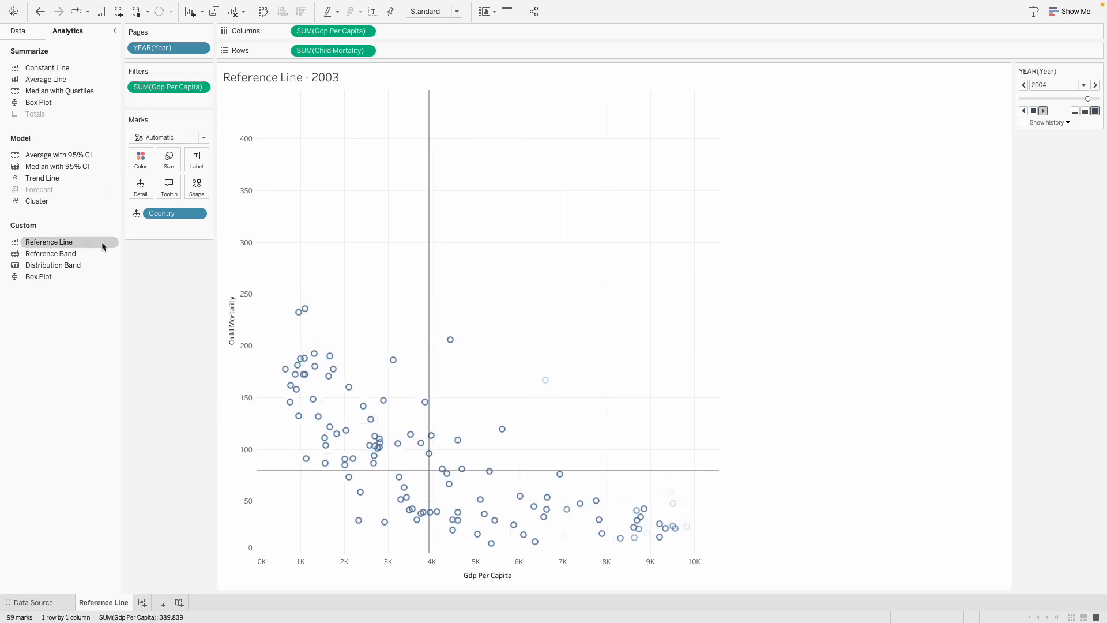
Add another, labelled average reference line for Child Mortality and compare it with the existing line
{"action": "left_click_drag", "start_coordinate": [61, 243], "coordinate": [326, 163]}
{"action": "left_click", "coordinate": [657, 490]}
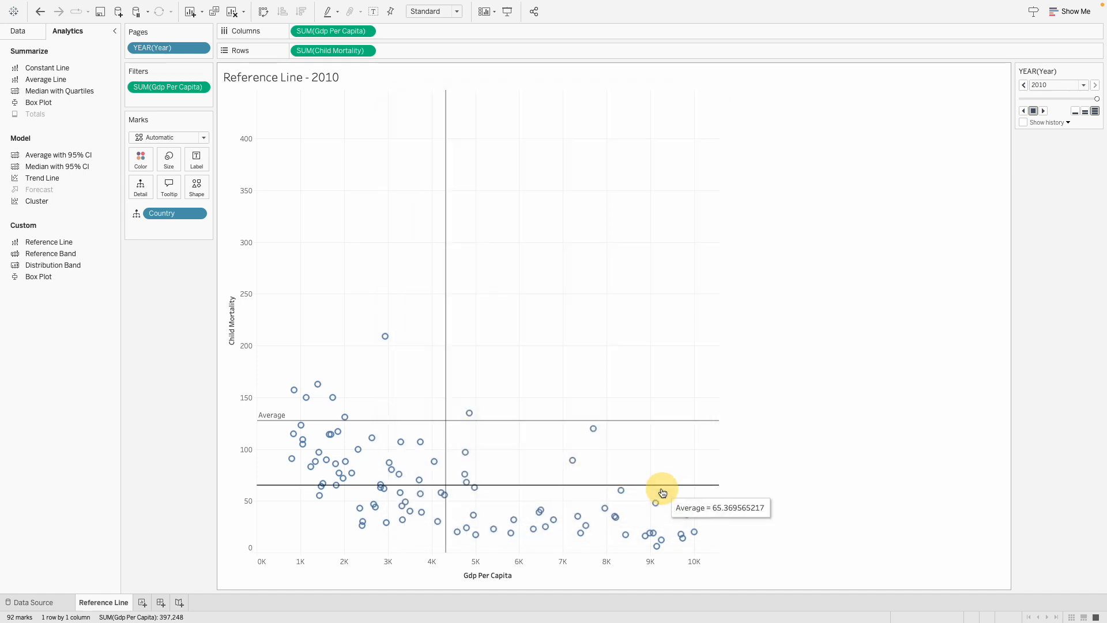
{"action": "mouse_move", "coordinate": [424, 425]}
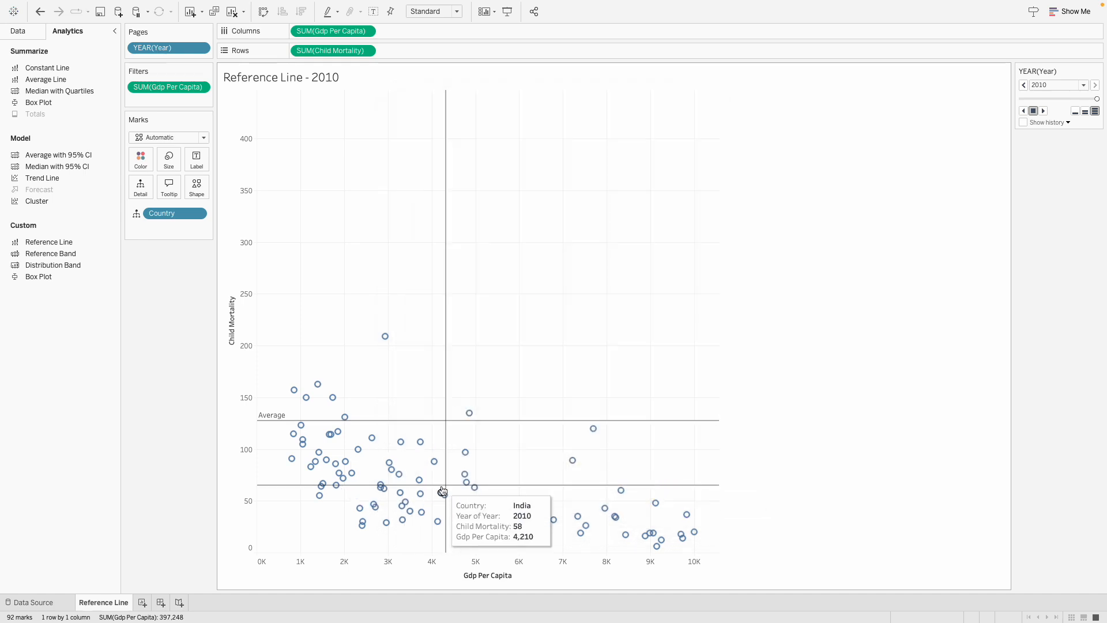
Open the formatting of the unlabelled Child Mortality line, and remove the Gdp Per Capita line and the labelled Child Mortality line
{"action": "right_click", "coordinate": [510, 486]}
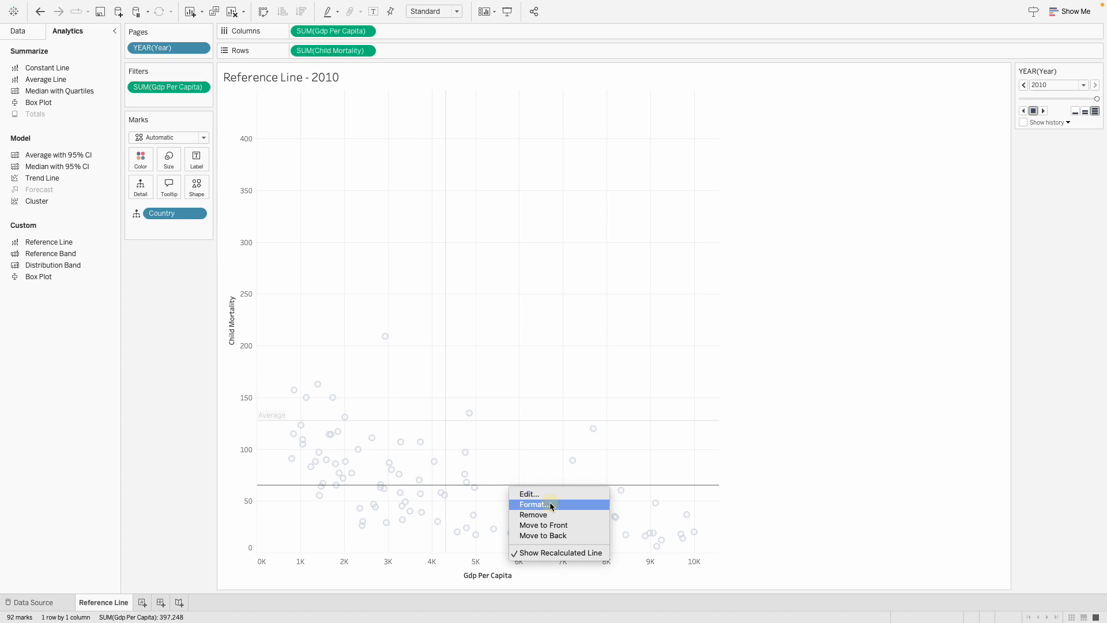
{"action": "left_click", "coordinate": [549, 504]}
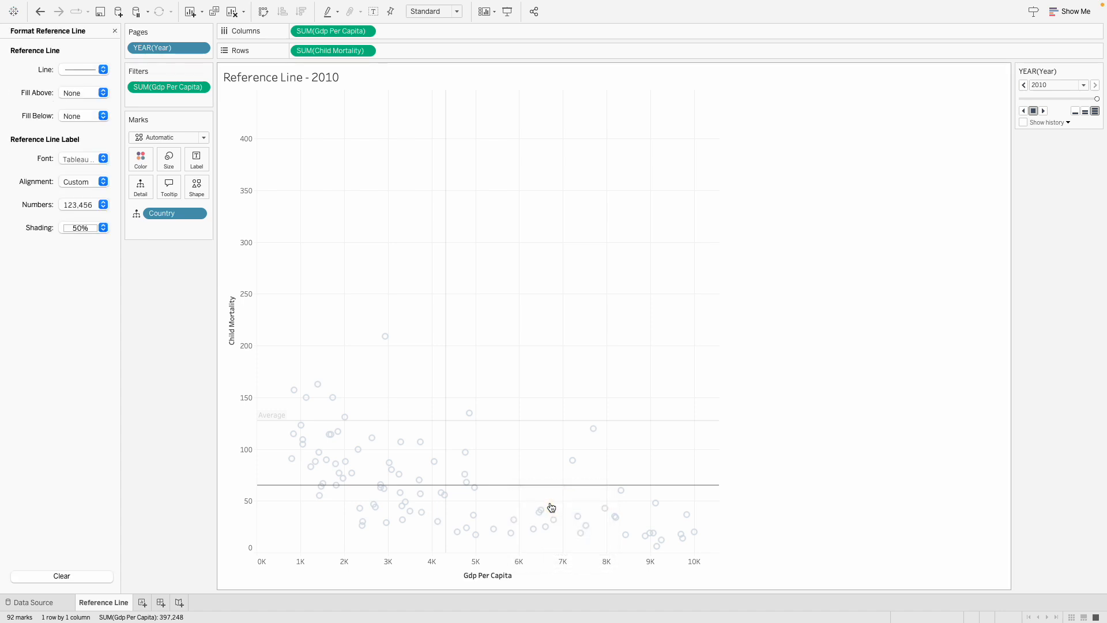
{"action": "right_click", "coordinate": [448, 341]}
{"action": "left_click", "coordinate": [471, 366]}
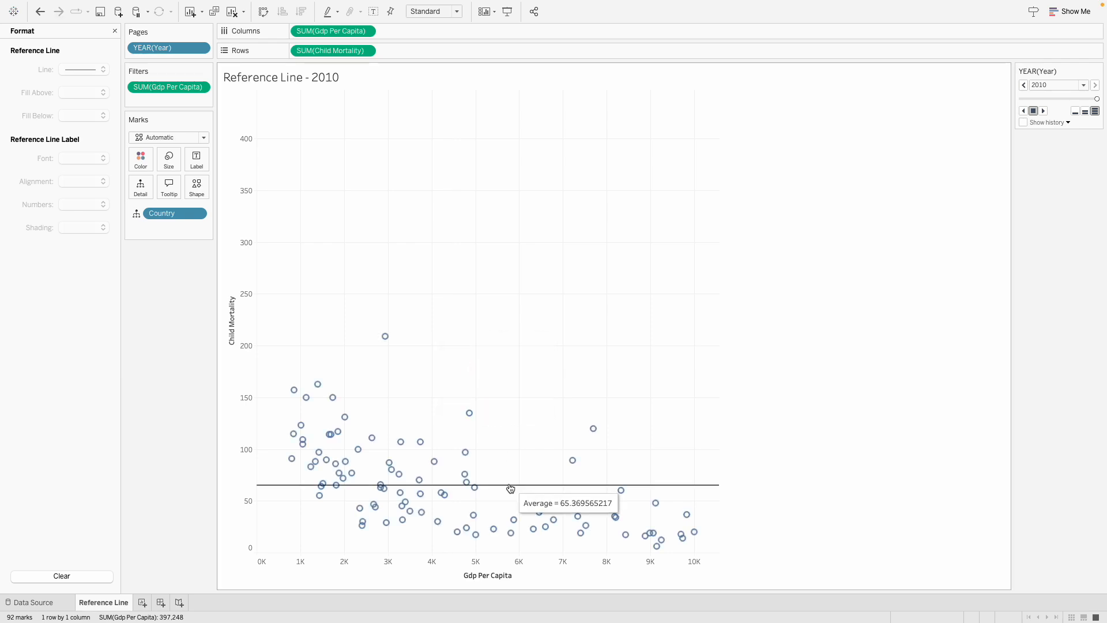
Play the year animation to watch the Child Mortality line move, stop it at 1968, and close the formatting options
{"action": "left_click", "coordinate": [1044, 111]}
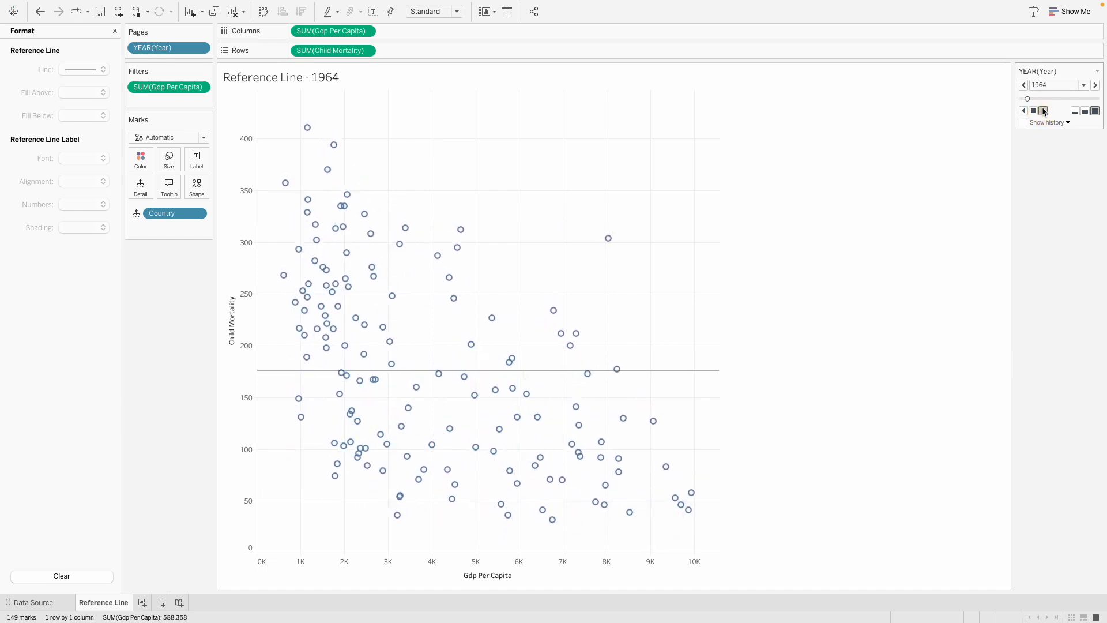
{"action": "left_click", "coordinate": [1034, 111]}
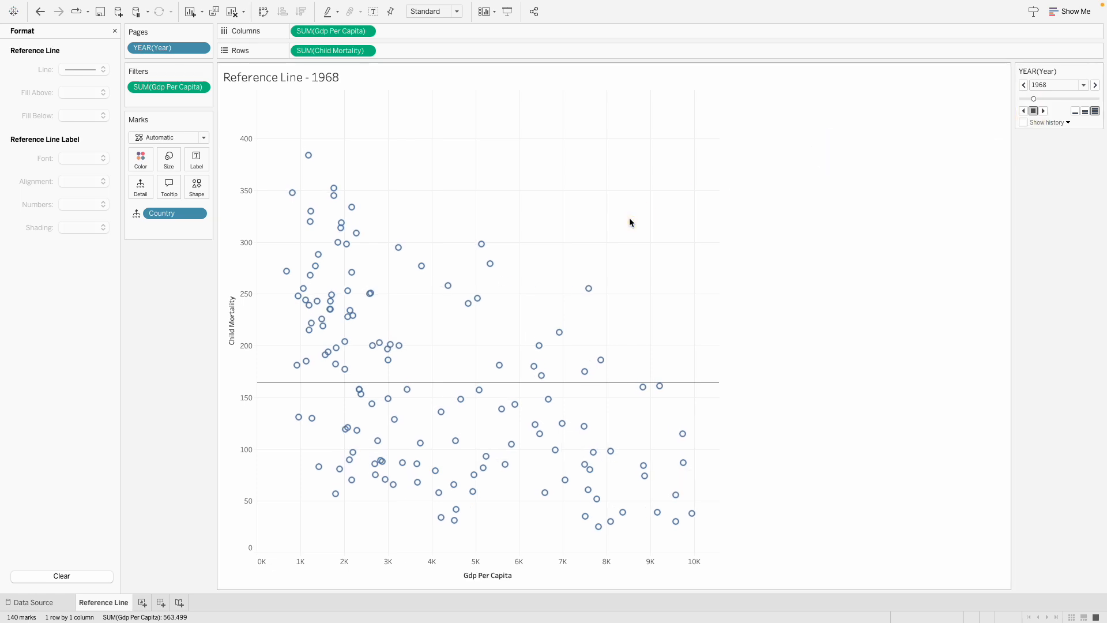
{"action": "left_click", "coordinate": [115, 32]}
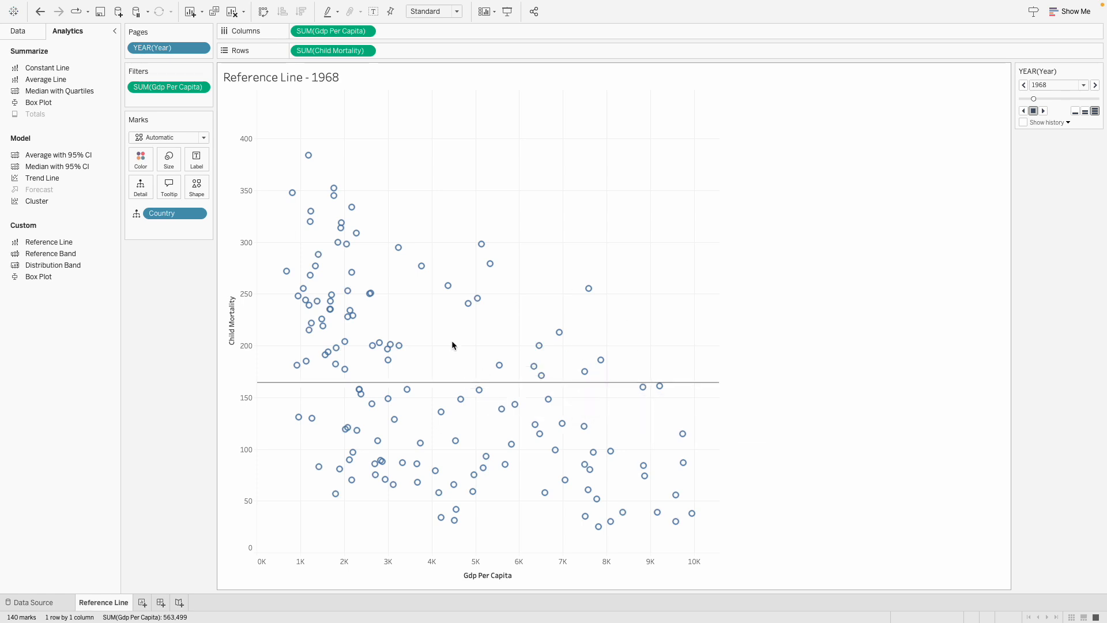
Remove the remaining Child Mortality average line from the scatter plot
{"action": "mouse_move", "coordinate": [457, 385]}
{"action": "right_click", "coordinate": [455, 383]}
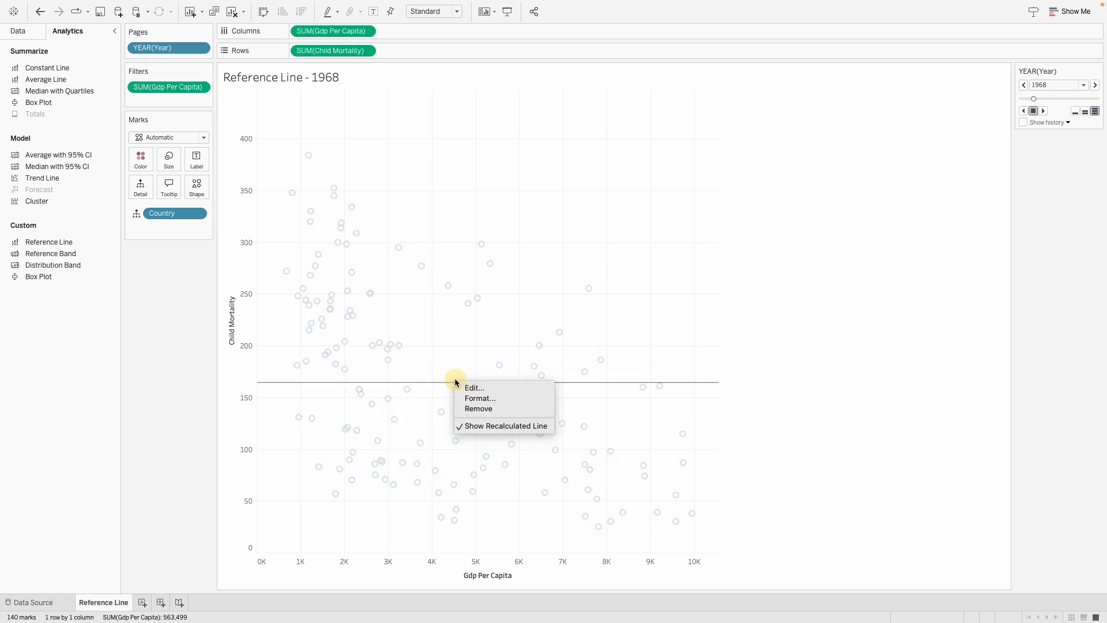
{"action": "left_click", "coordinate": [491, 410]}
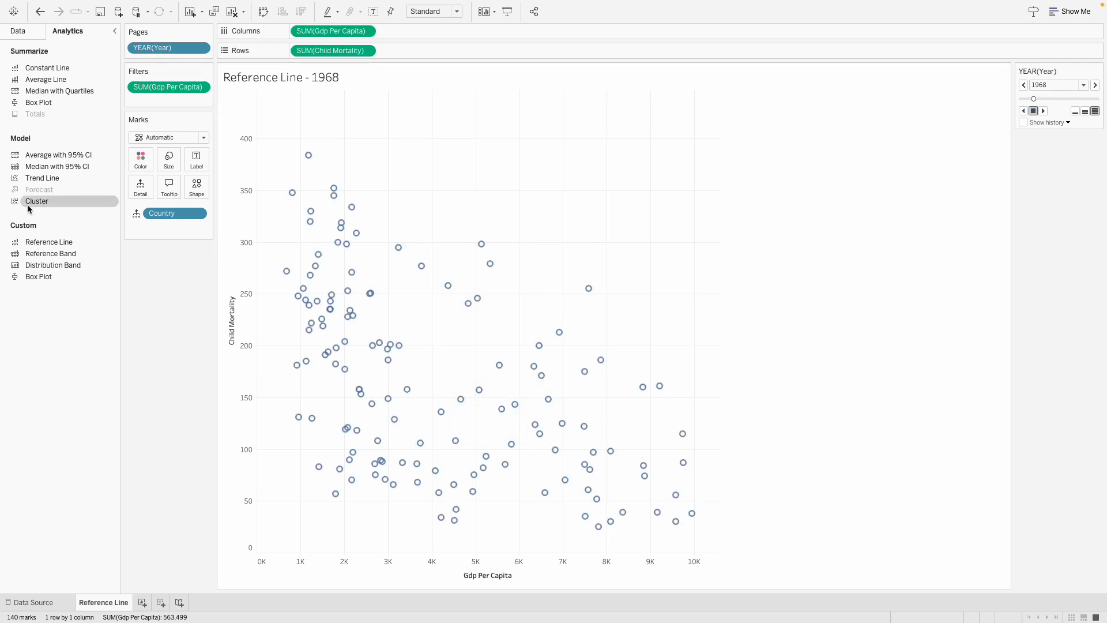
Add clusters based on Child Mortality and Gdp Per Capita with an automatic cluster number, and inspect the coloured groups
{"action": "left_click_drag", "start_coordinate": [31, 204], "coordinate": [314, 112]}
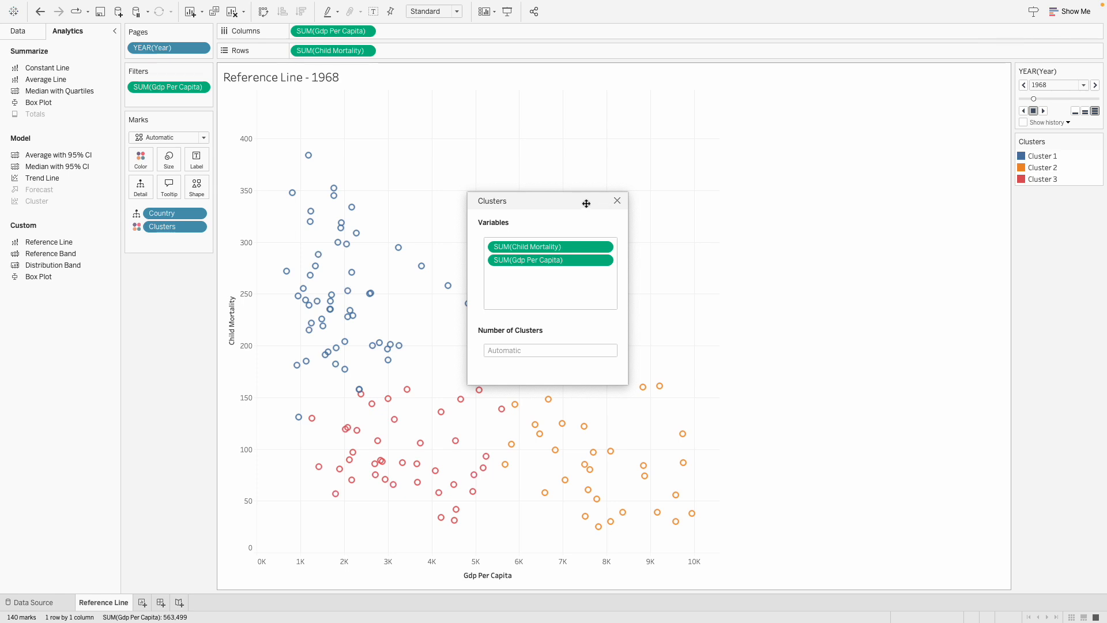
{"action": "left_click", "coordinate": [617, 201]}
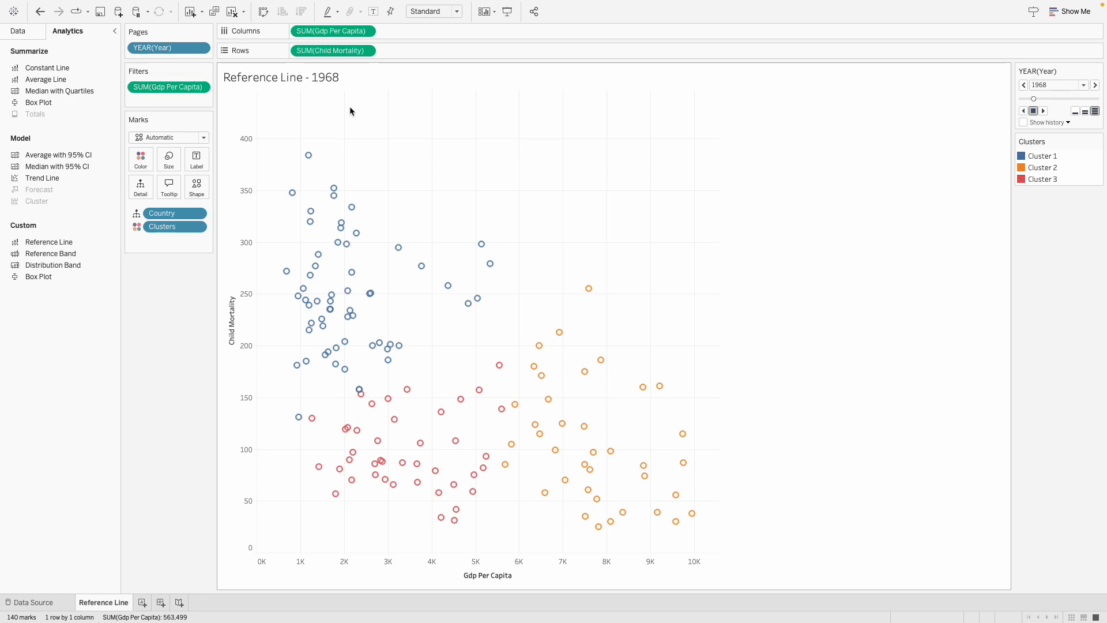
{"action": "mouse_move", "coordinate": [329, 311]}
{"action": "mouse_move", "coordinate": [336, 468]}
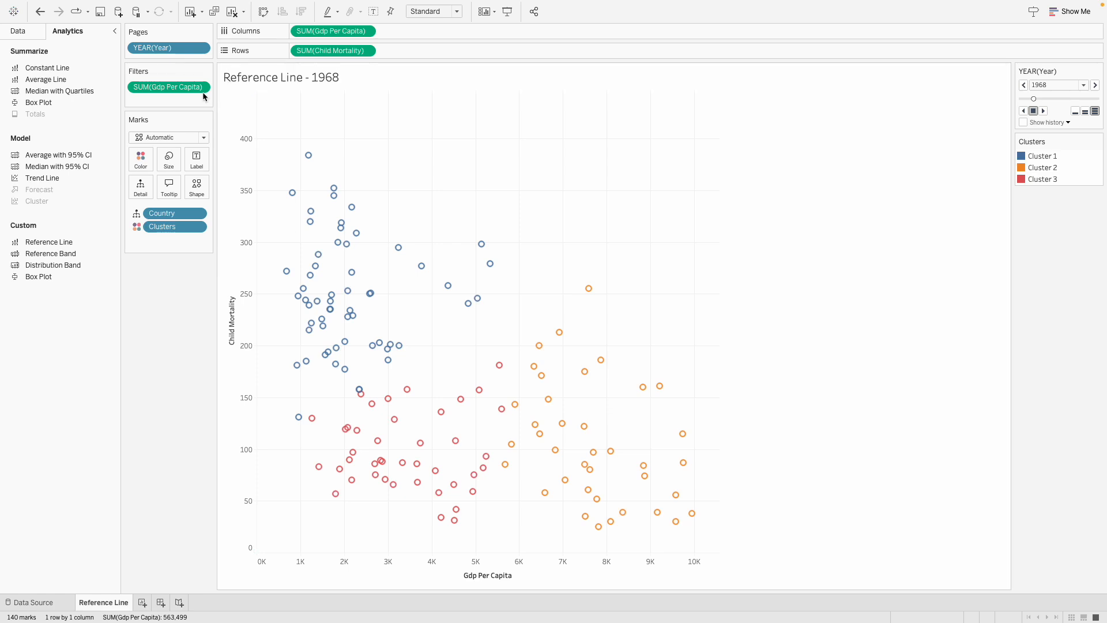
Set the number of clusters to 5 and inspect the regrouped marks
{"action": "left_click", "coordinate": [198, 228]}
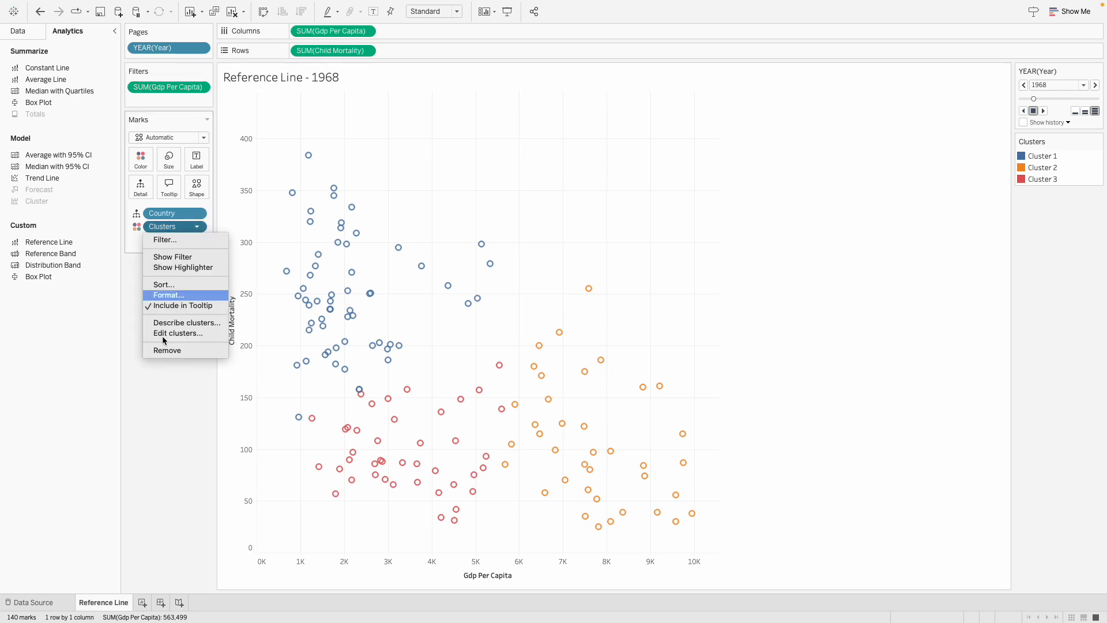
{"action": "left_click", "coordinate": [189, 334]}
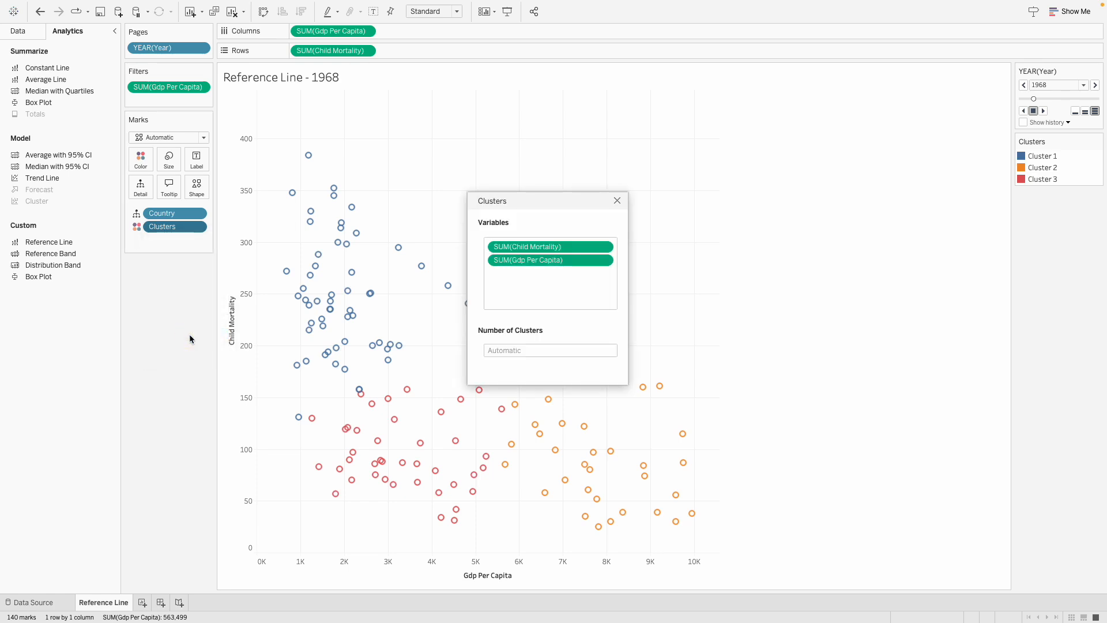
{"action": "left_click", "coordinate": [537, 349]}
{"action": "type", "text": "5"}
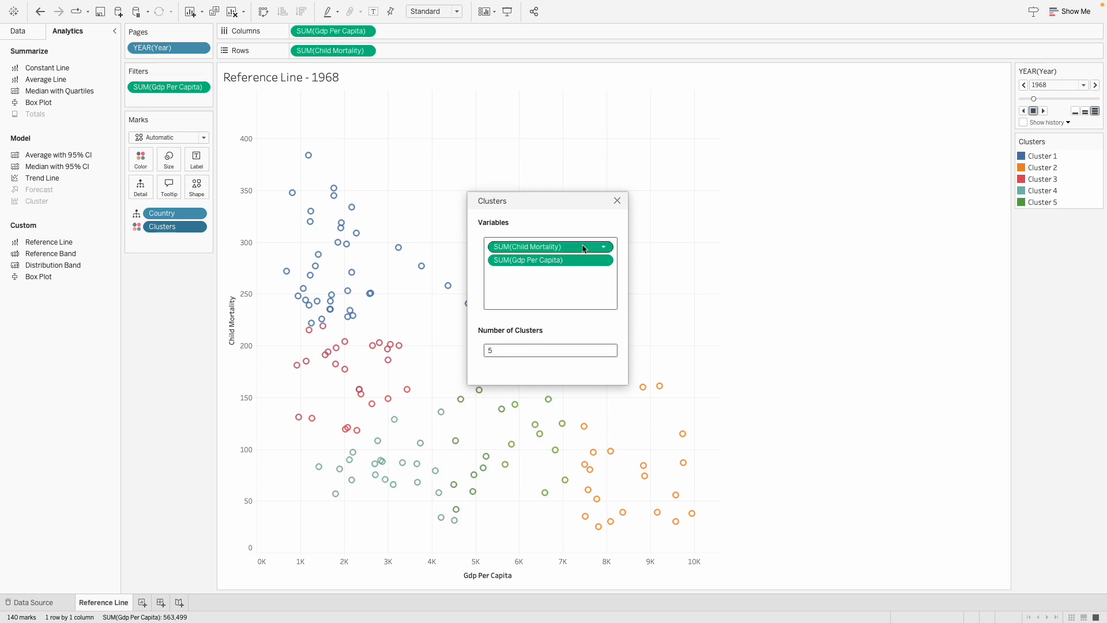
{"action": "left_click", "coordinate": [622, 203]}
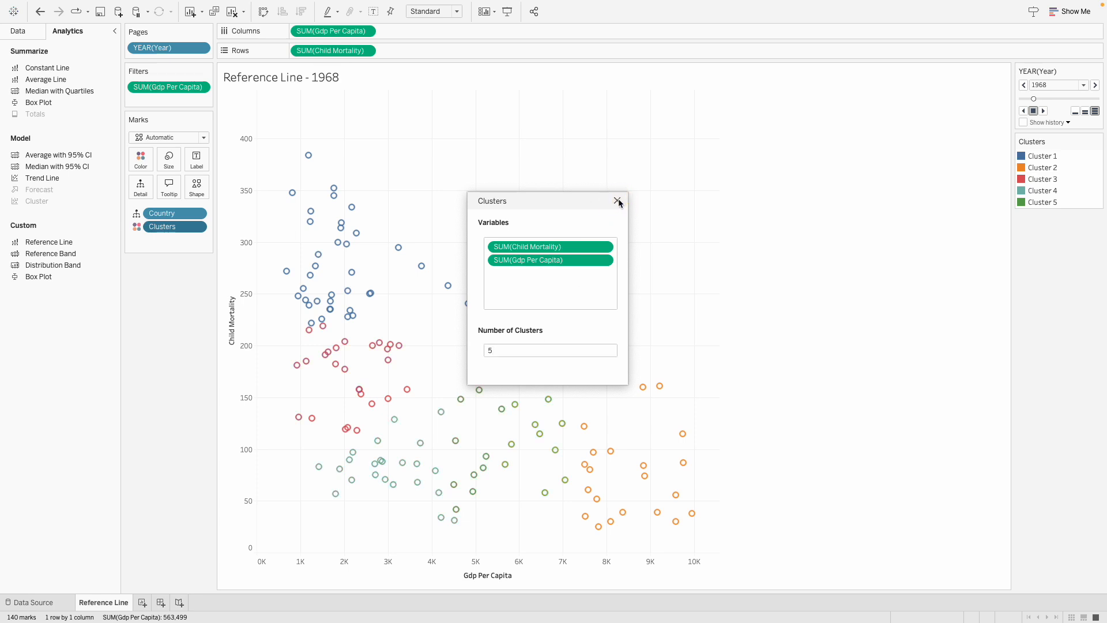
{"action": "left_click", "coordinate": [617, 201]}
{"action": "mouse_move", "coordinate": [588, 293]}
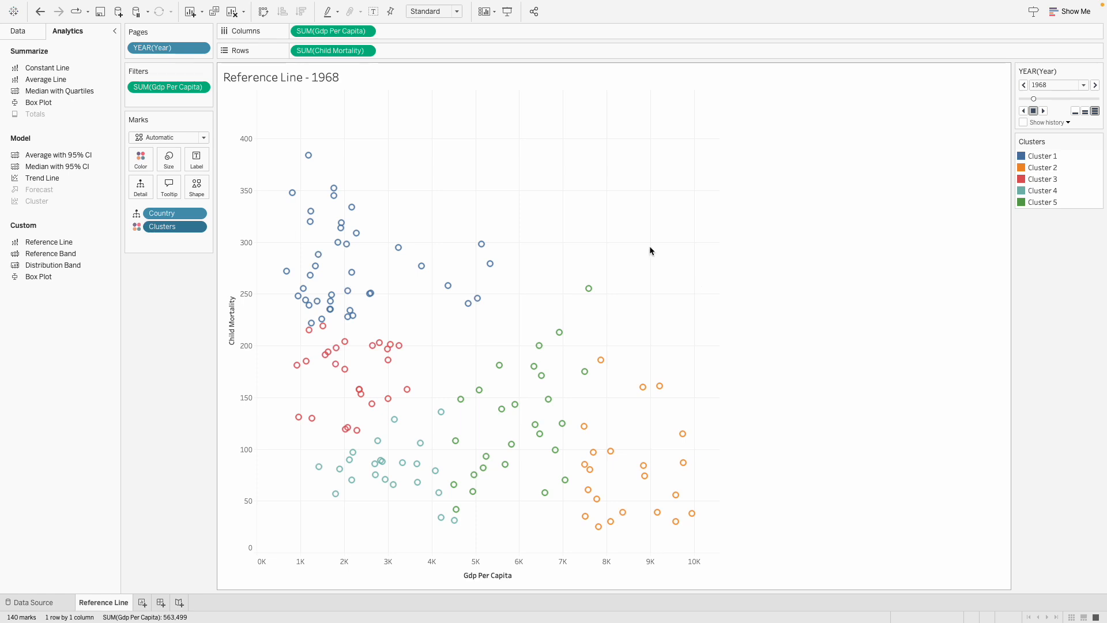
Remove the clusters from the marks and add an average with 95% confidence interval for Gdp Per Capita
{"action": "left_click_drag", "start_coordinate": [176, 226], "coordinate": [157, 424]}
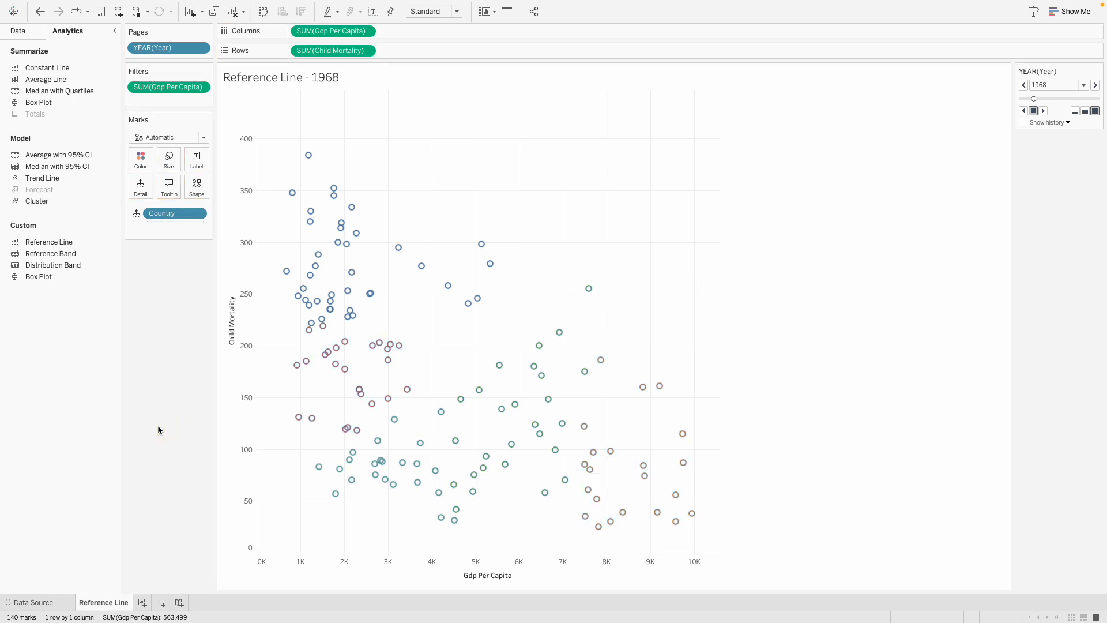
{"action": "mouse_move", "coordinate": [347, 279]}
{"action": "left_click_drag", "start_coordinate": [67, 155], "coordinate": [326, 150]}
{"action": "mouse_move", "coordinate": [435, 345]}
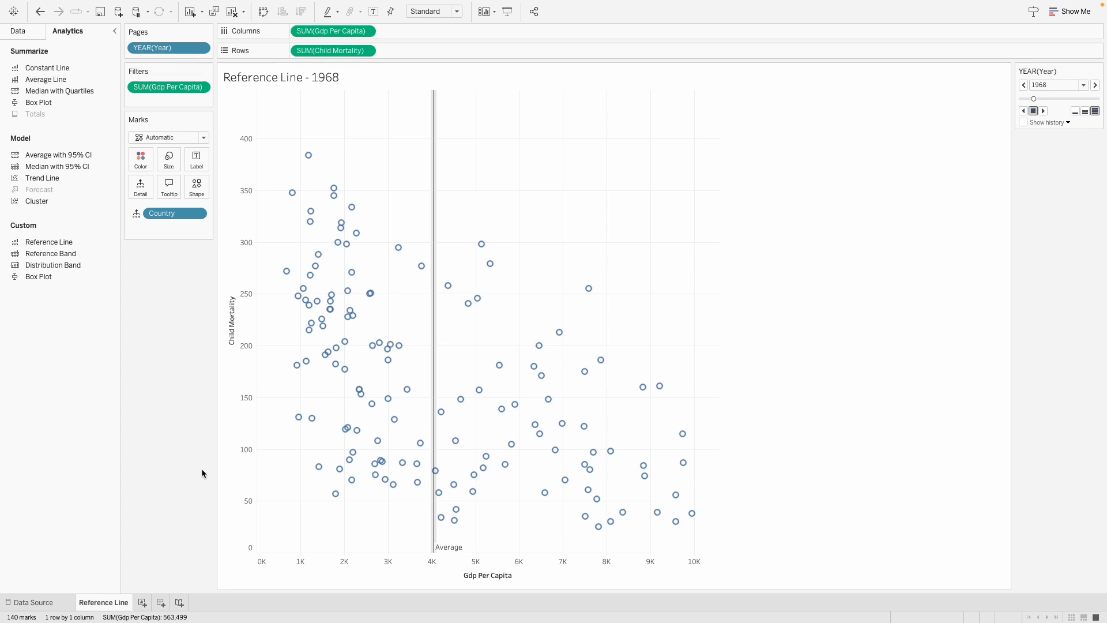
Duplicate the Reference Line worksheet and rename the copy as Color
{"action": "mouse_move", "coordinate": [114, 606]}
{"action": "right_click", "coordinate": [120, 605]}
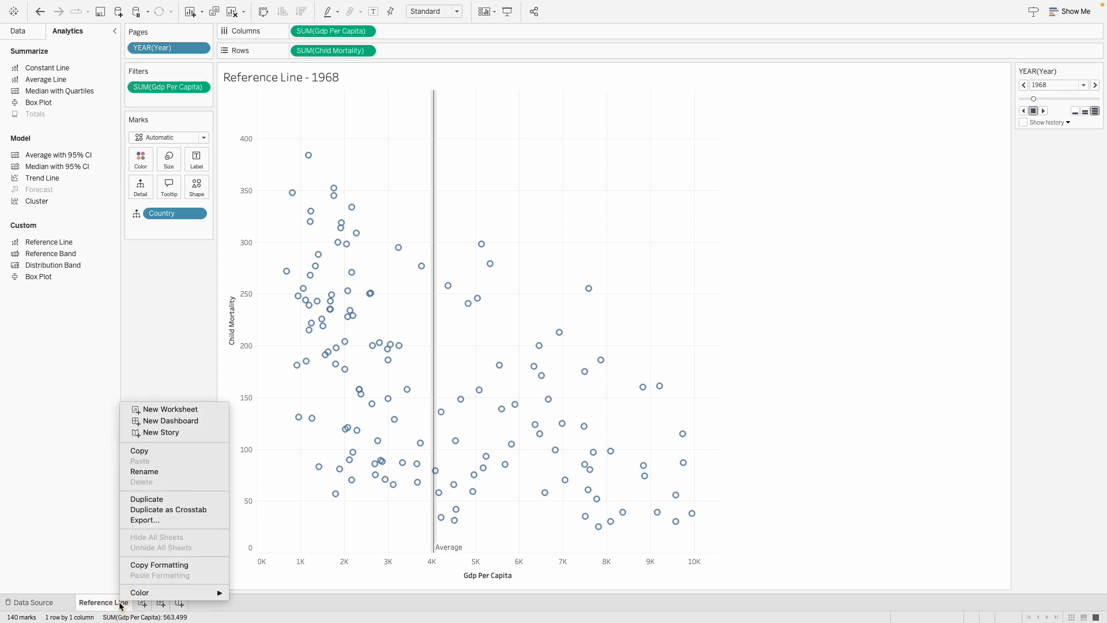
{"action": "left_click", "coordinate": [146, 501]}
{"action": "double_click", "coordinate": [174, 601]}
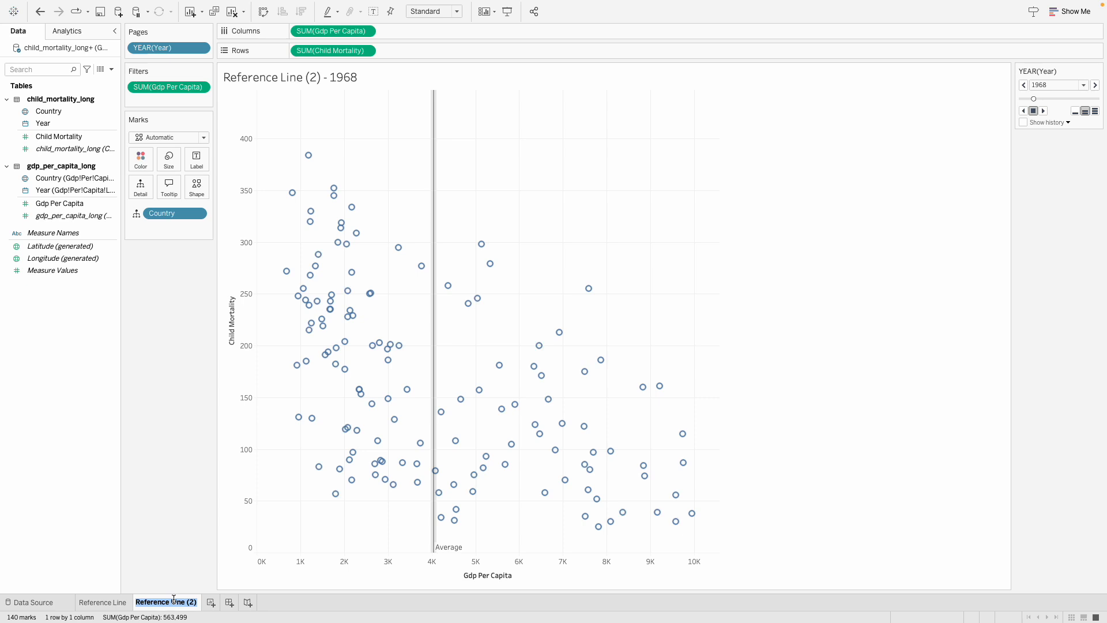
{"action": "type", "text": "Color"}
{"action": "key", "text": "Return"}
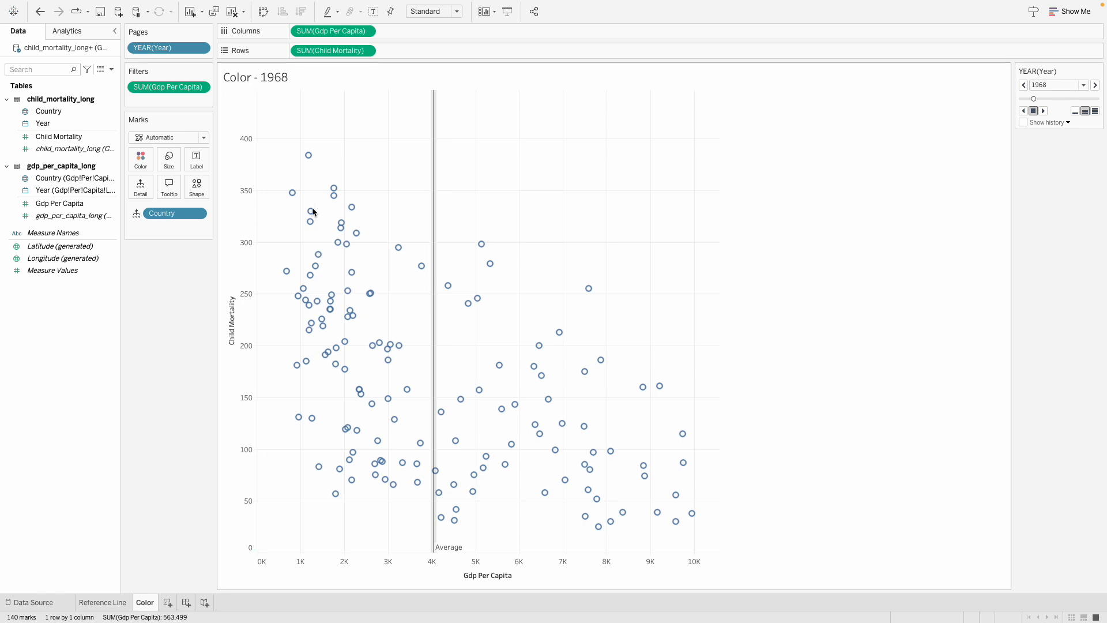
Remove the Gdp Per Capita average line with its 95% confidence interval from the Color worksheet's scatter plot
{"action": "right_click", "coordinate": [435, 147]}
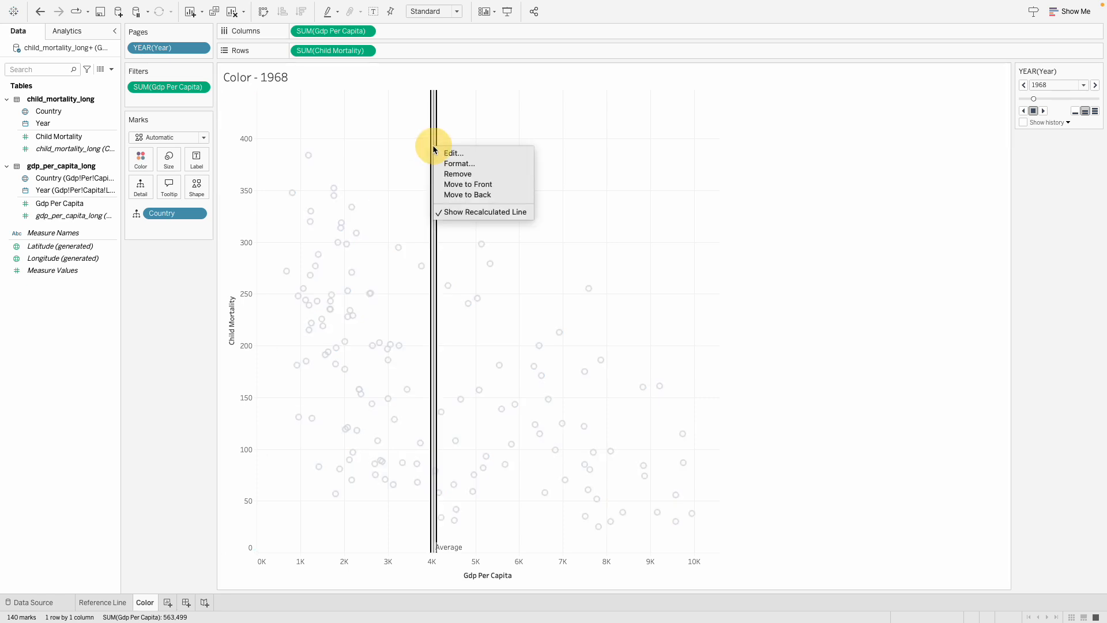
{"action": "left_click", "coordinate": [465, 174]}
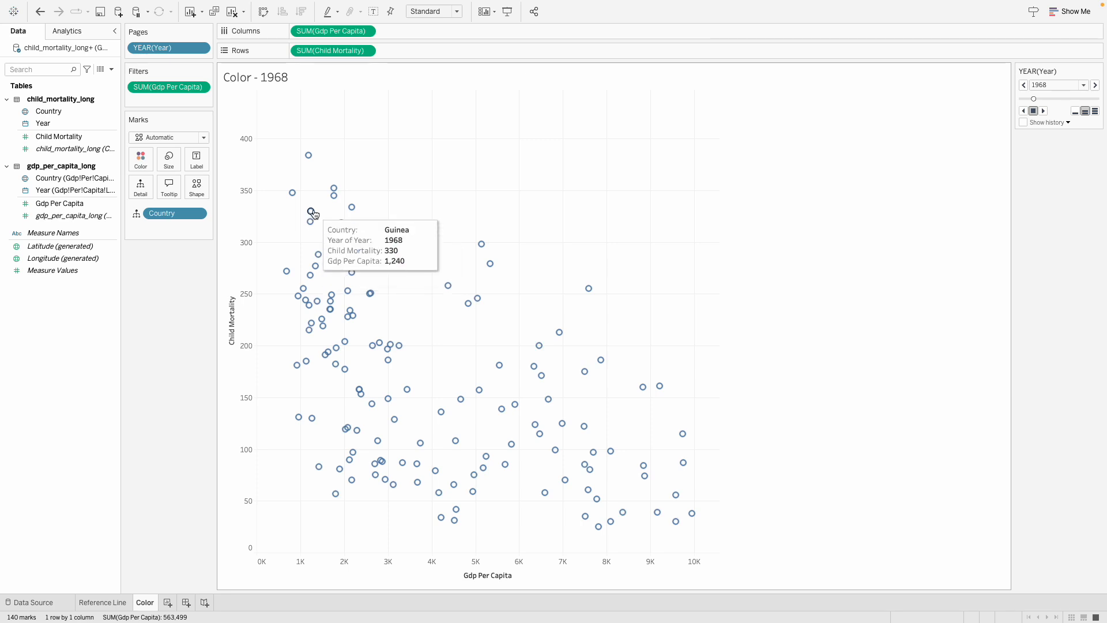
{"action": "mouse_move", "coordinate": [259, 6]}
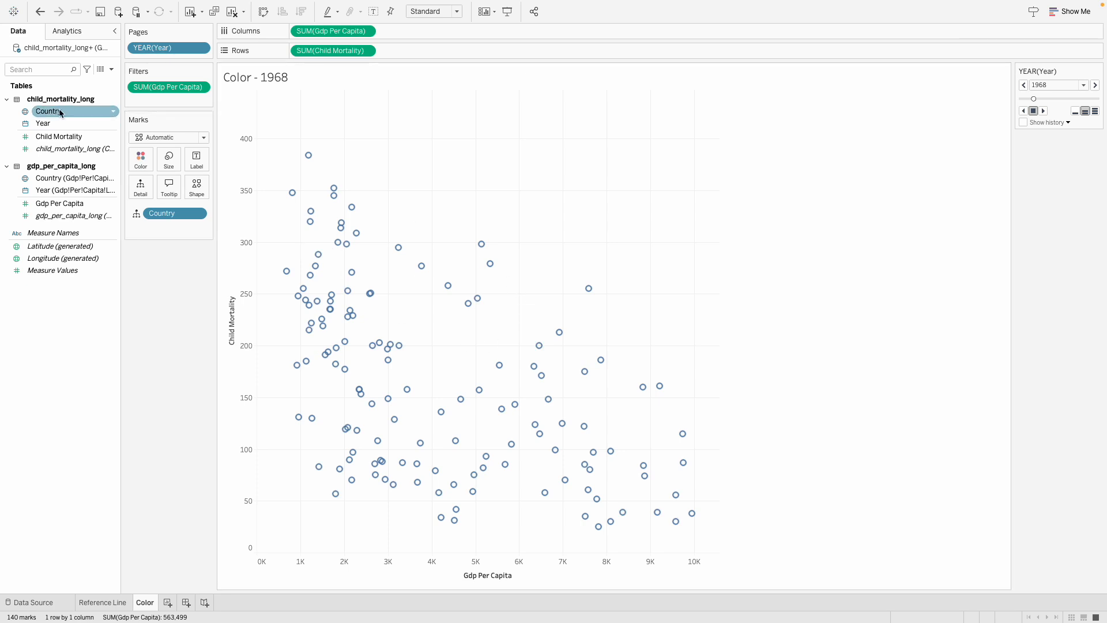
Colour the scatter plot marks by the Child Mortality measure and inspect the gradient
{"action": "left_click", "coordinate": [57, 149]}
{"action": "left_click", "coordinate": [53, 138]}
{"action": "mouse_move", "coordinate": [42, 139]}
{"action": "left_mouse_down"}
{"action": "mouse_move", "coordinate": [153, 156]}
{"action": "mouse_move", "coordinate": [144, 166]}
{"action": "left_mouse_up"}
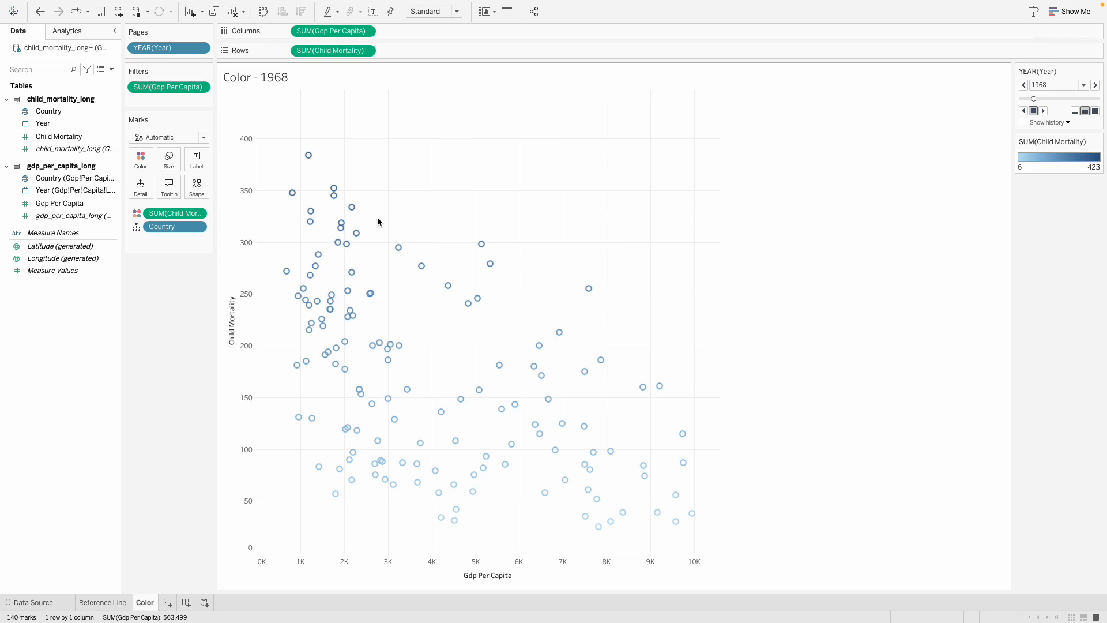
{"action": "mouse_move", "coordinate": [342, 229]}
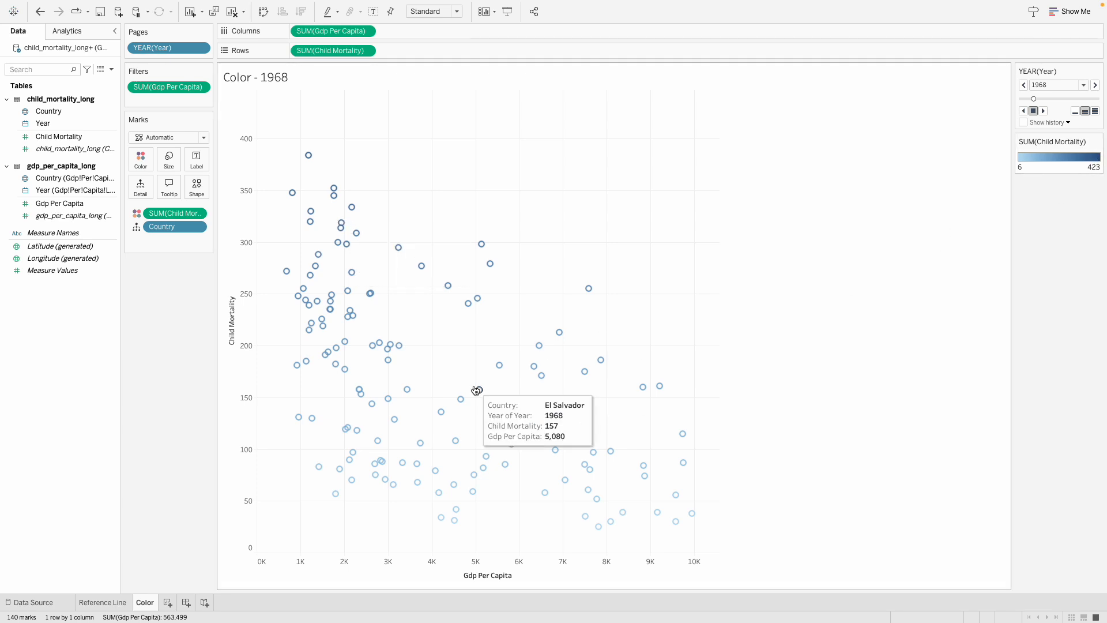
Change the Child Mortality colours to the Orange-Gold palette with stepped color in 2 steps
{"action": "left_click", "coordinate": [1097, 142]}
{"action": "left_click", "coordinate": [1045, 153]}
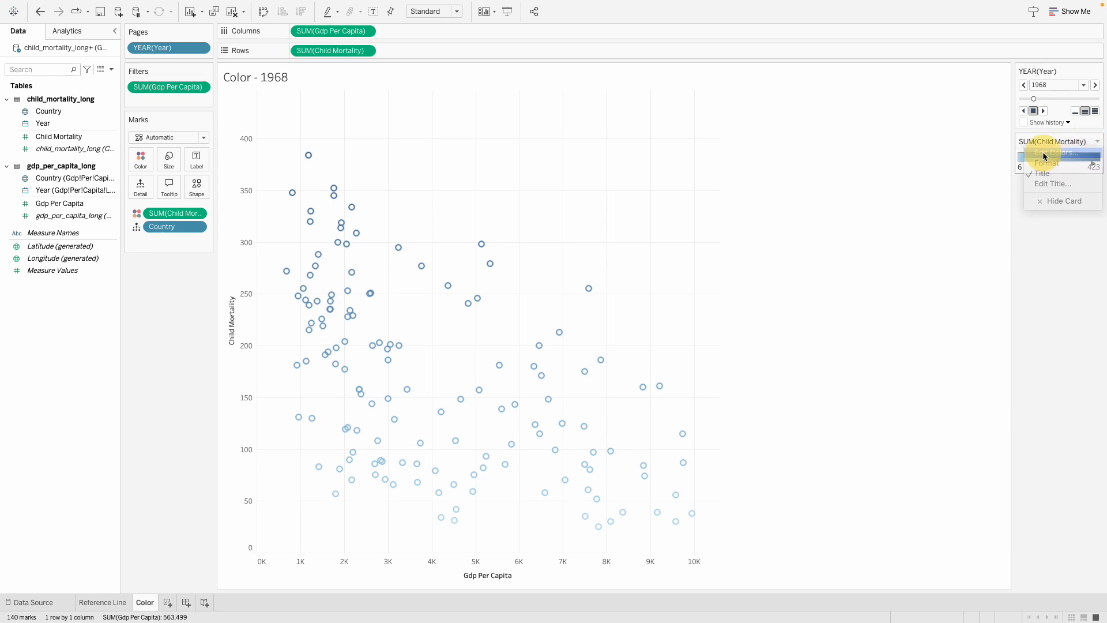
{"action": "left_click", "coordinate": [659, 245]}
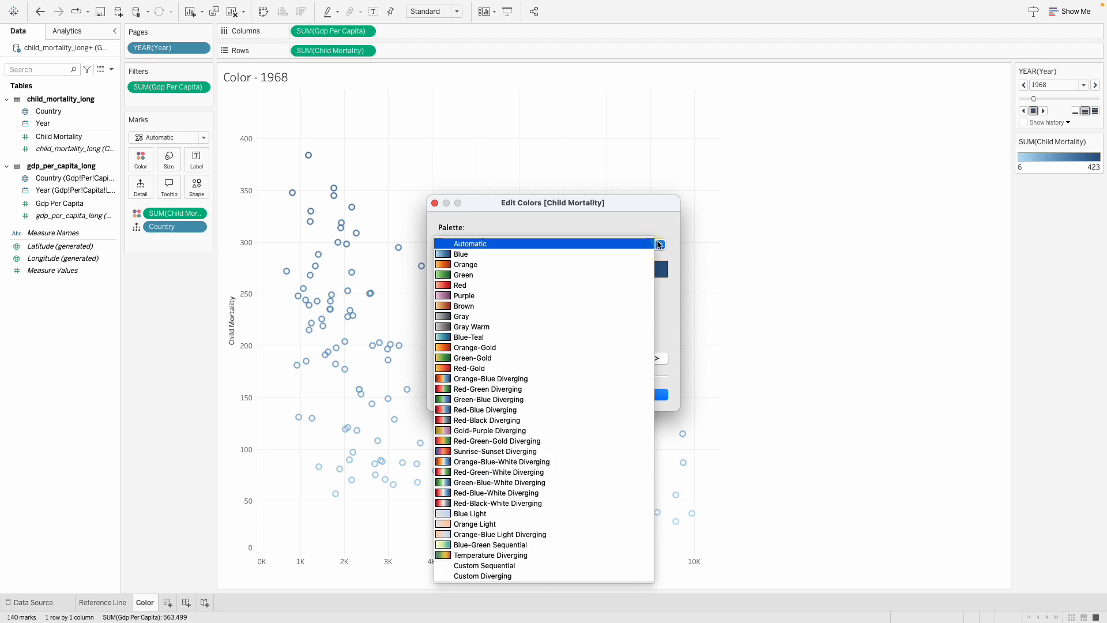
{"action": "left_click", "coordinate": [531, 348]}
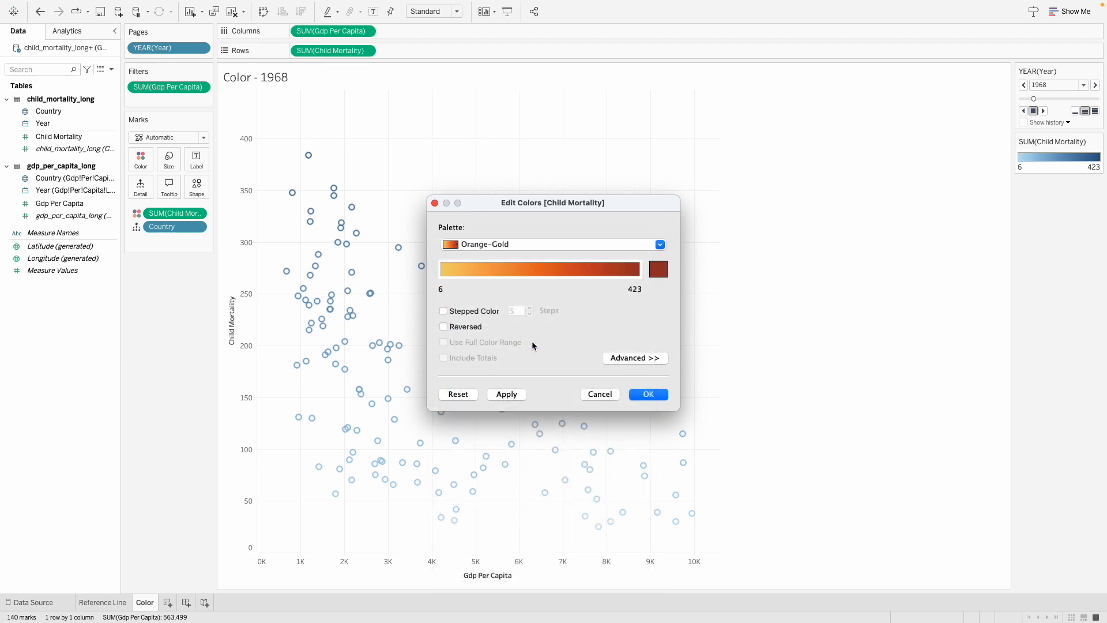
{"action": "left_click", "coordinate": [444, 311]}
{"action": "left_click", "coordinate": [530, 315]}
{"action": "left_click", "coordinate": [531, 315]}
{"action": "left_click", "coordinate": [531, 314]}
{"action": "left_click", "coordinate": [637, 396]}
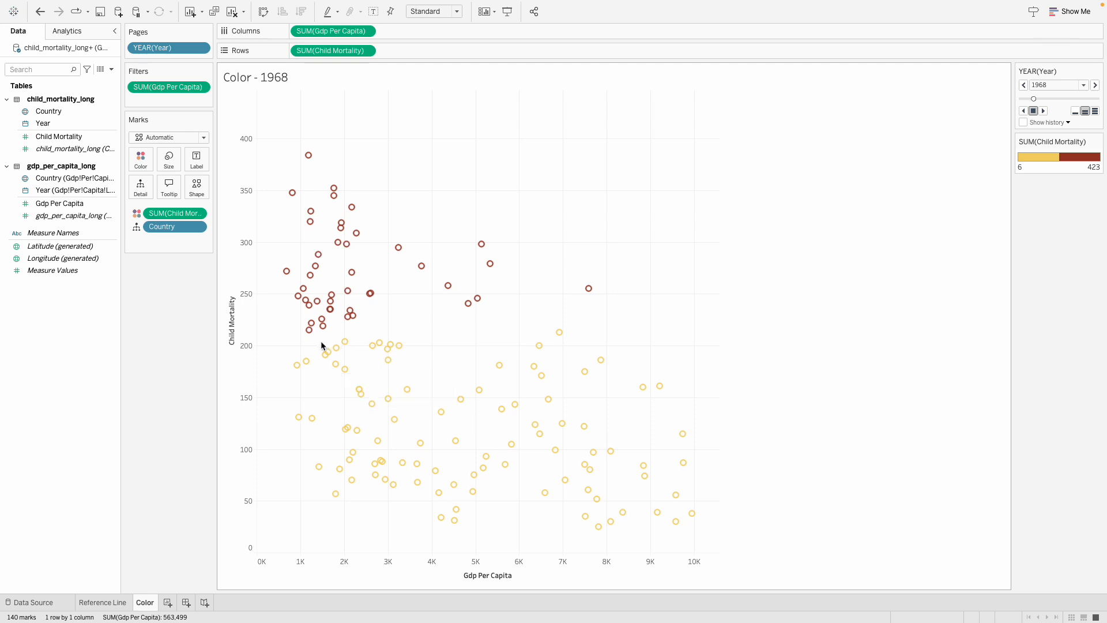
Remove the Child Mortality colour encoding from the marks
{"action": "mouse_move", "coordinate": [358, 271]}
{"action": "left_click_drag", "start_coordinate": [175, 213], "coordinate": [157, 293]}
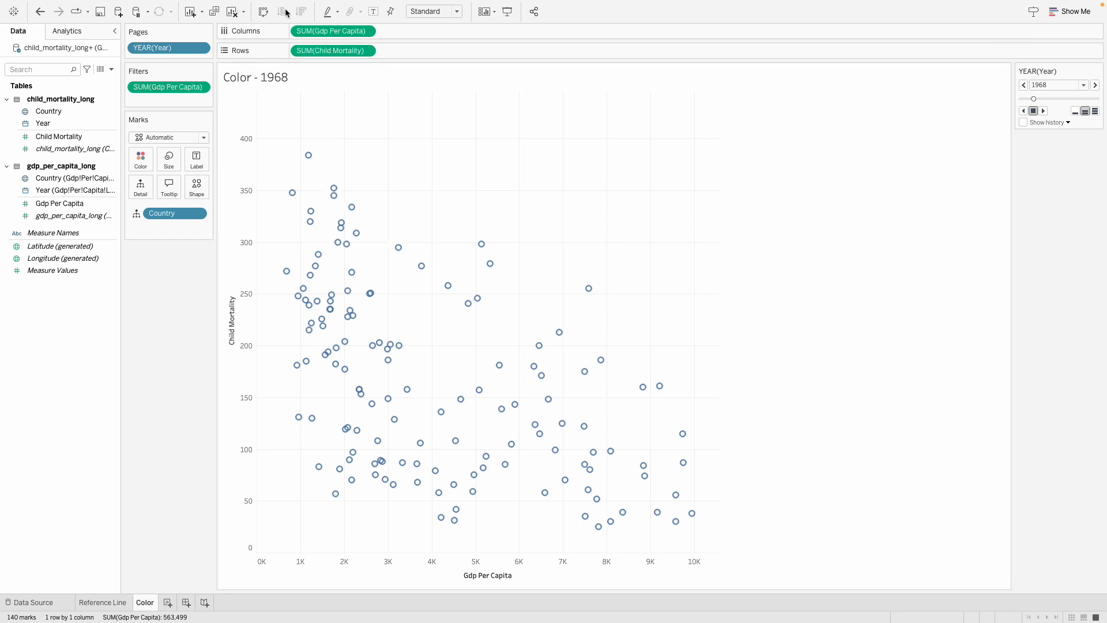
Start a new calculated field named Avg Child Mortality
{"action": "mouse_move", "coordinate": [220, 7]}
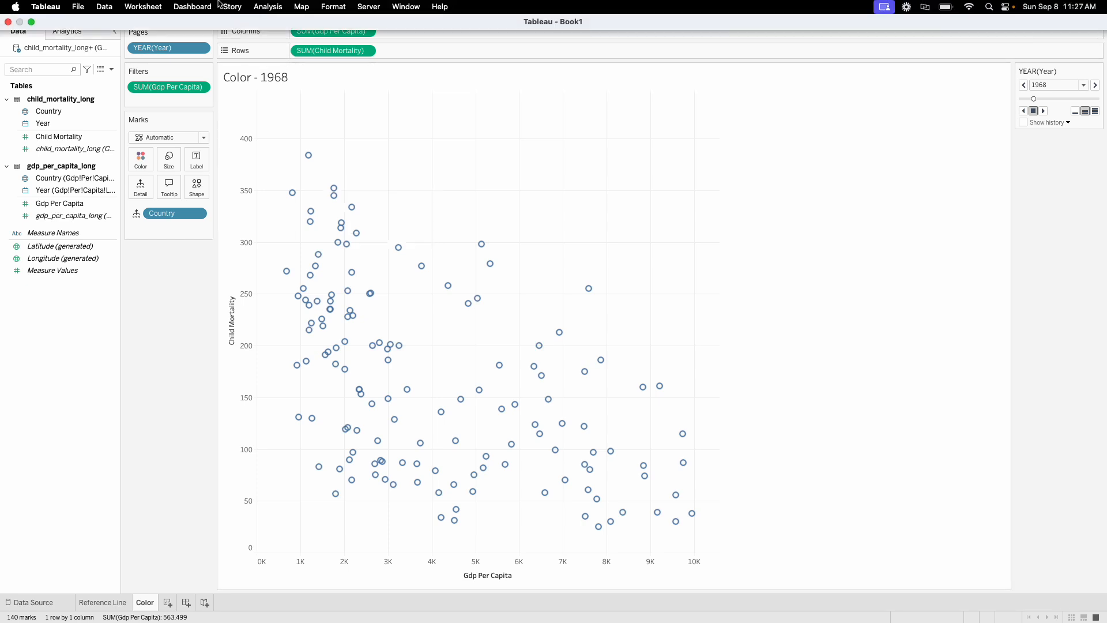
{"action": "left_click", "coordinate": [265, 7]}
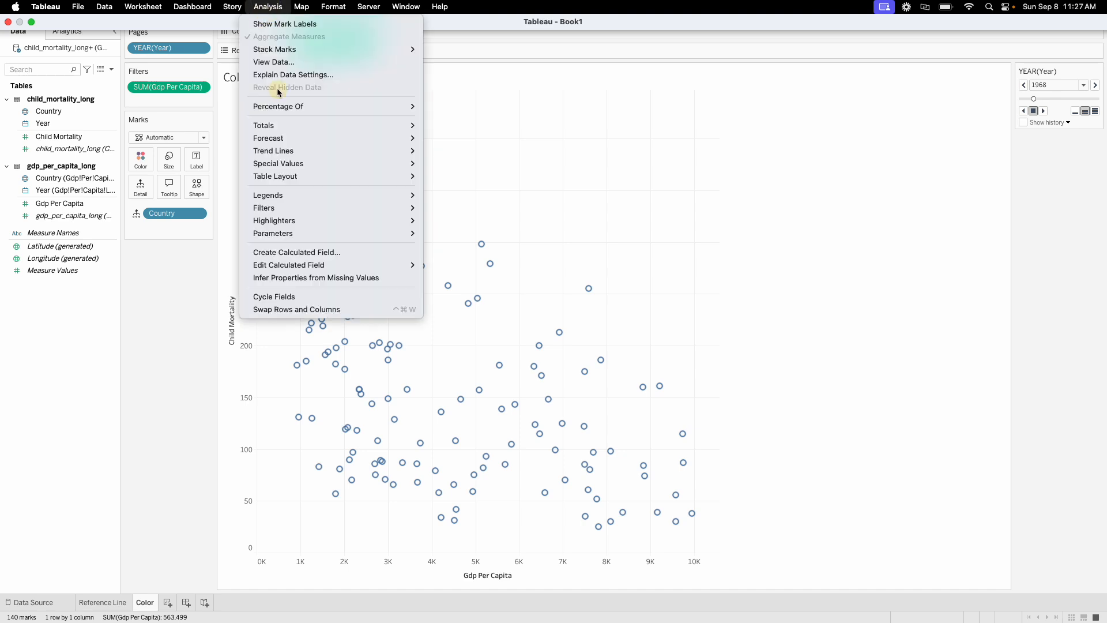
{"action": "left_click", "coordinate": [335, 255]}
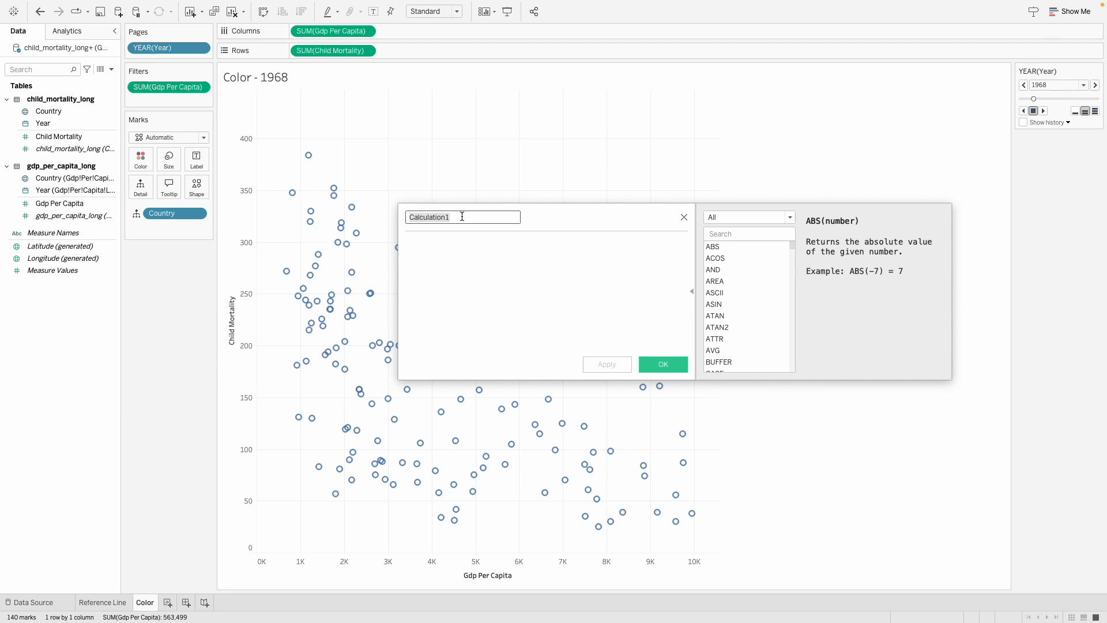
{"action": "type", "text": "A"}
{"action": "type", "text": "vg Child Mor"}
{"action": "type", "text": "tality"}
Define the Avg Child Mortality formula as {FIXED:AVG([Child Mortality])}, review the FIXED function's description, and save the field
{"action": "type", "text": "{"}
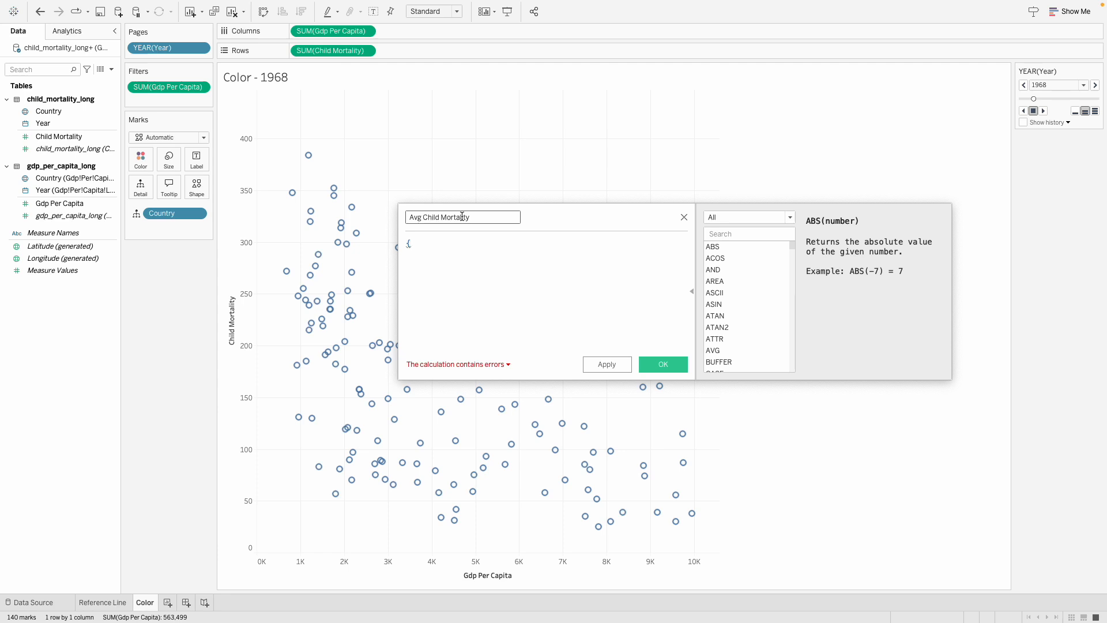
{"action": "type", "text": "FIX"}
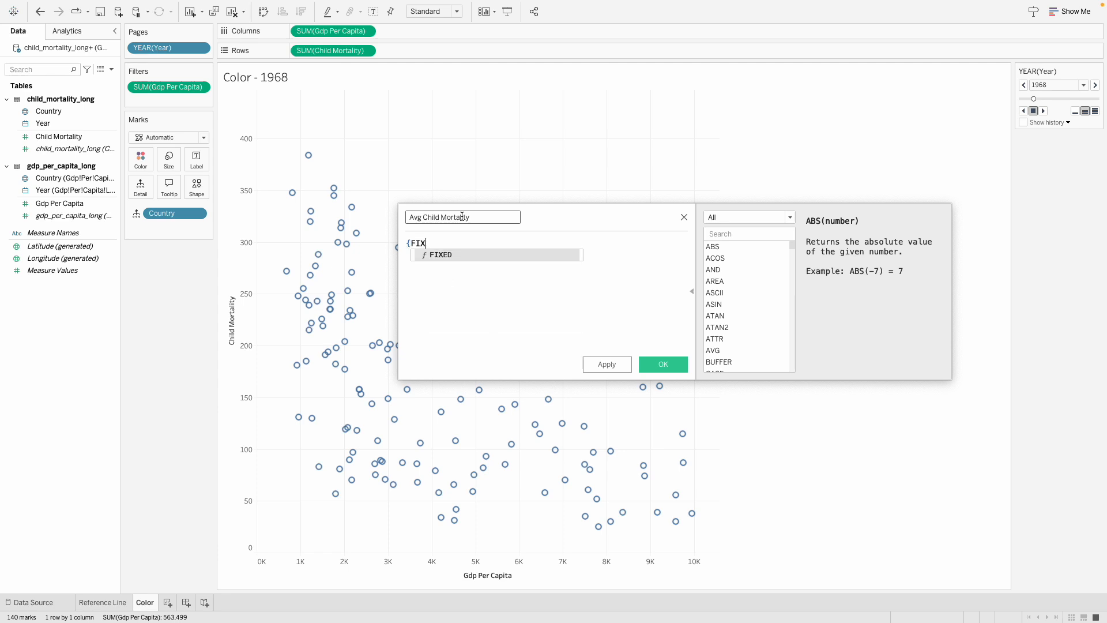
{"action": "type", "text": "ED:"}
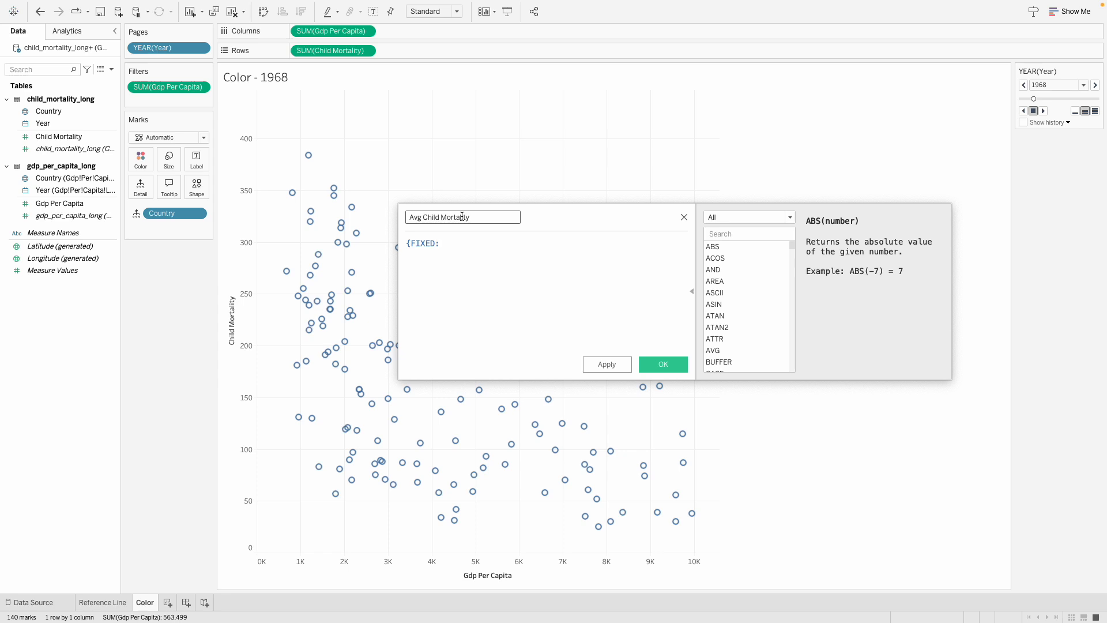
{"action": "type", "text": "AVG"}
{"action": "type", "text": "([Child"}
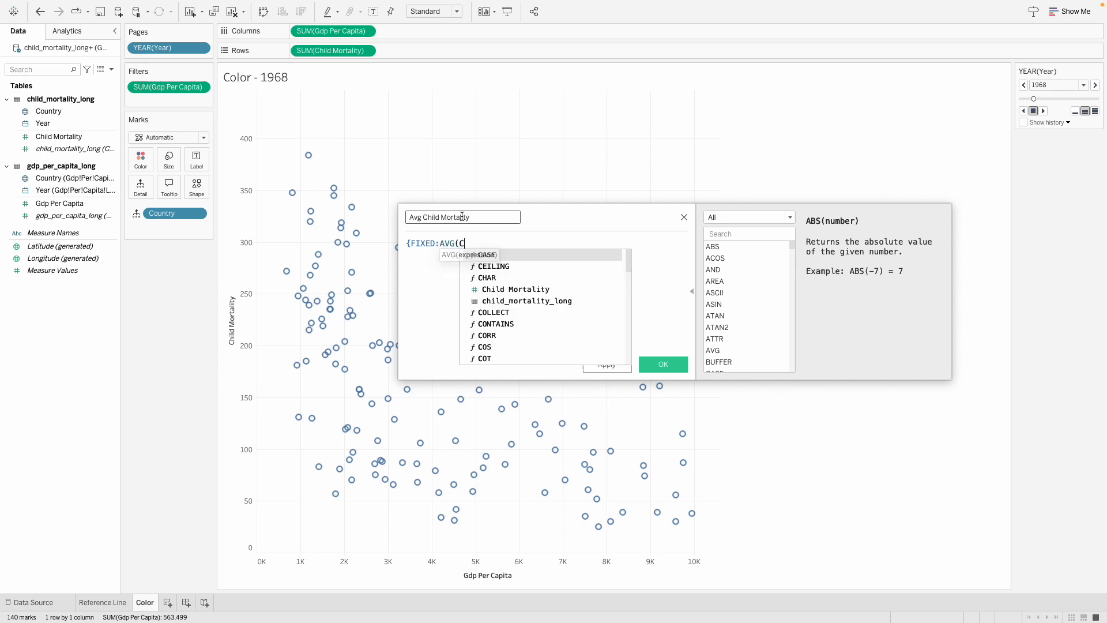
{"action": "key", "text": "Return"}
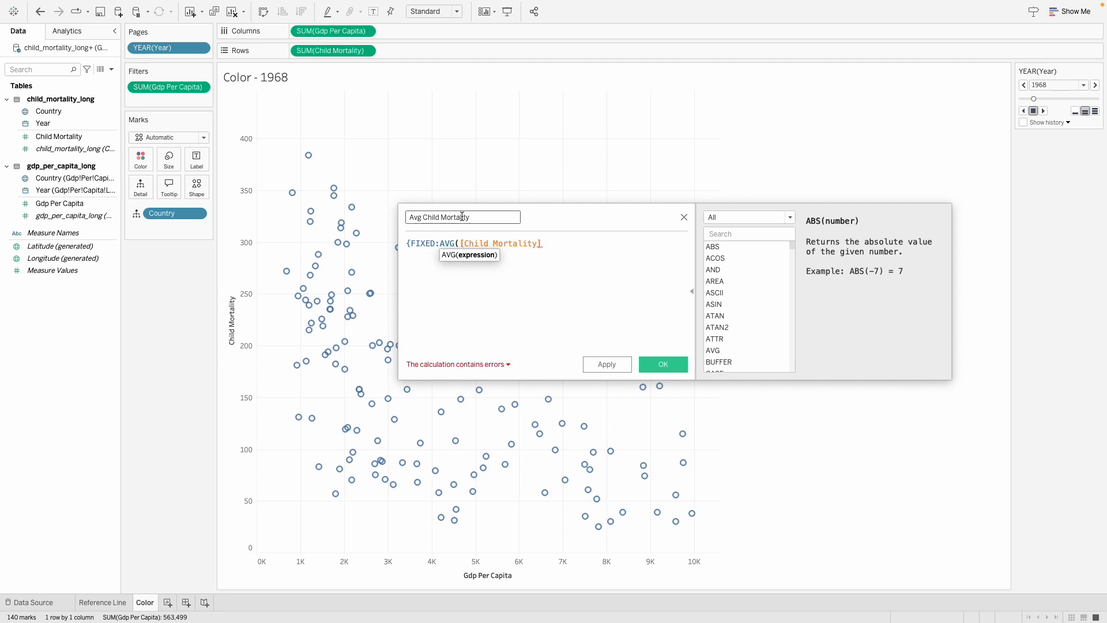
{"action": "type", "text": ")}"}
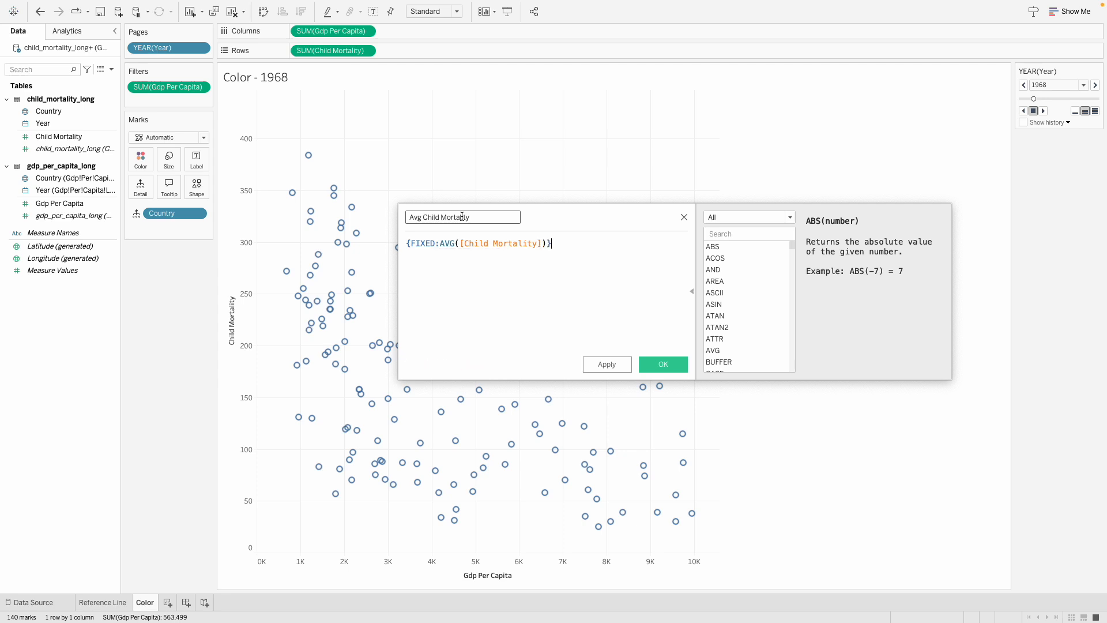
{"action": "left_click", "coordinate": [440, 242]}
{"action": "left_click_drag", "start_coordinate": [440, 243], "coordinate": [548, 243]}
{"action": "left_click", "coordinate": [412, 244]}
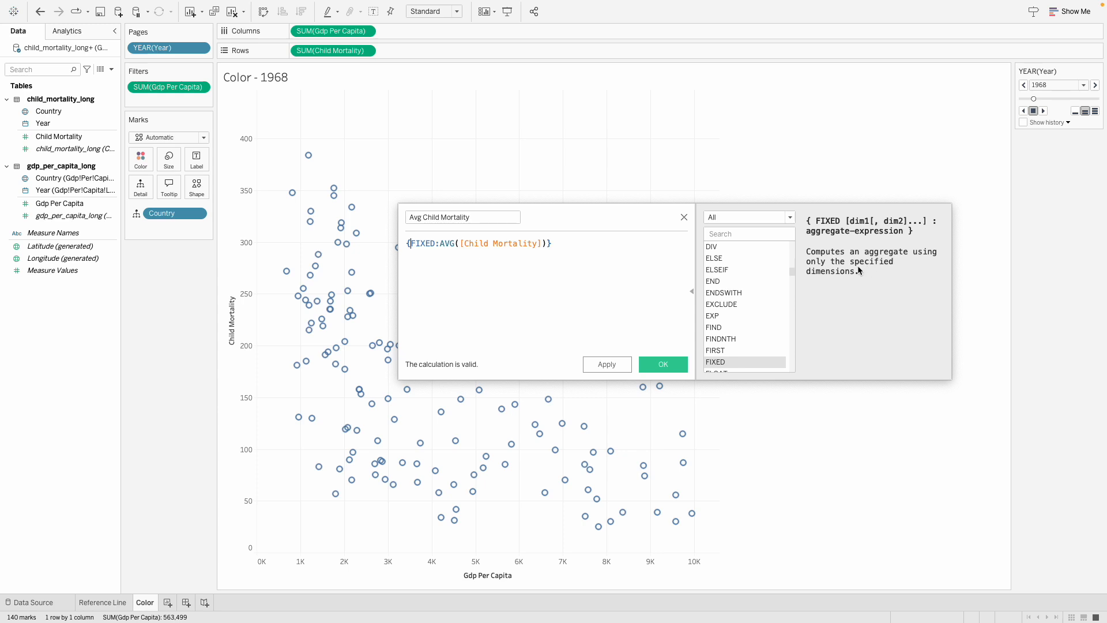
{"action": "left_click", "coordinate": [541, 256]}
{"action": "left_click", "coordinate": [652, 366]}
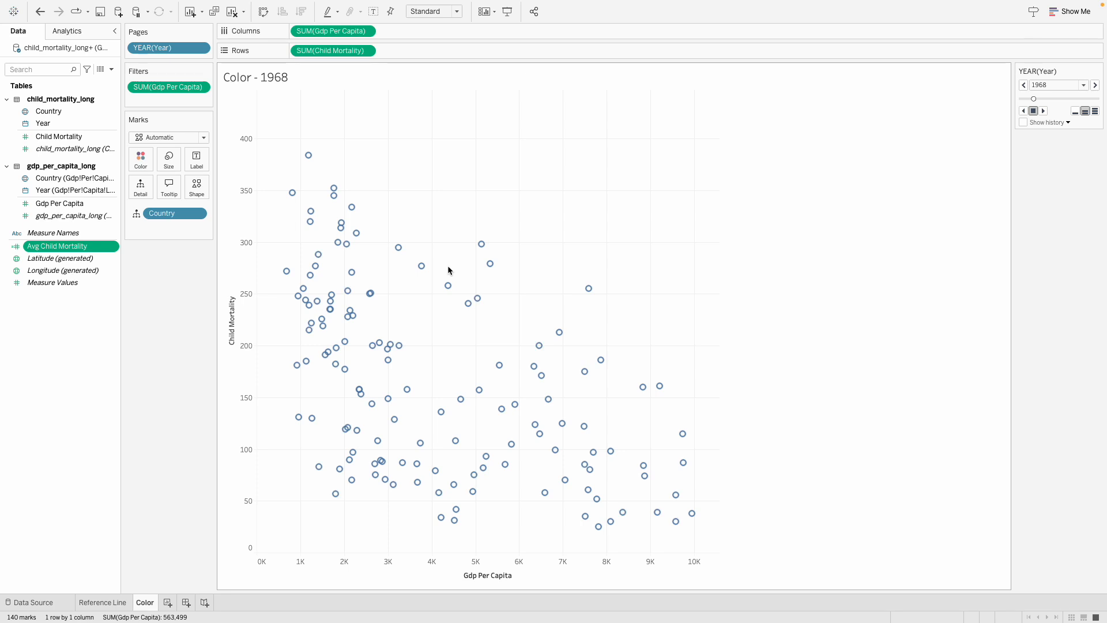
Start another calculated field named Above or Below
{"action": "left_click", "coordinate": [269, 7]}
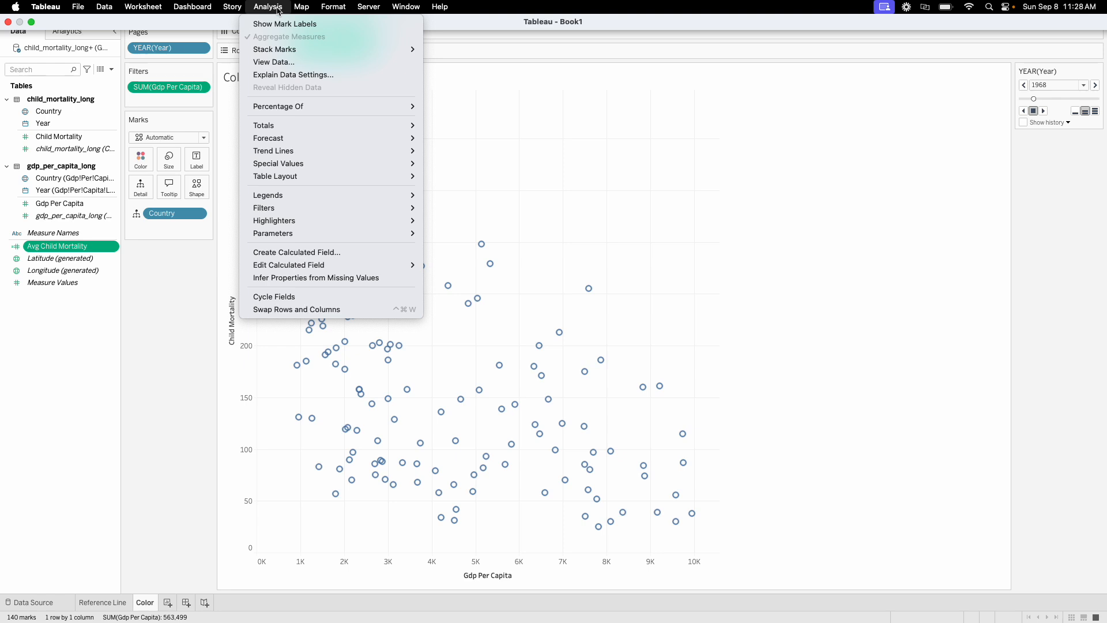
{"action": "left_click", "coordinate": [290, 252]}
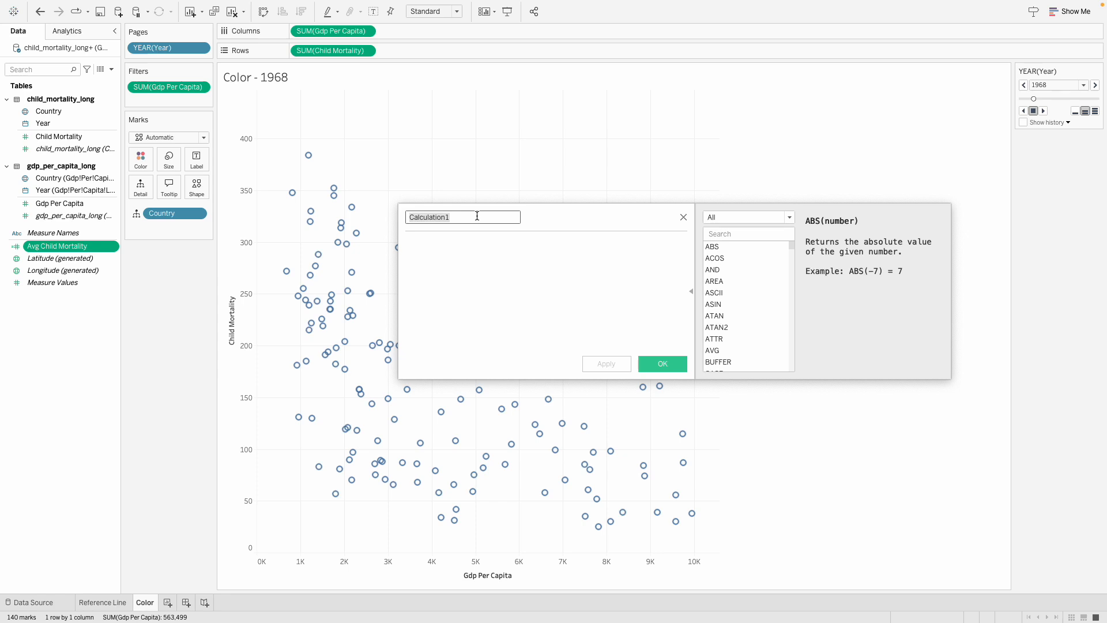
{"action": "type", "text": "Above or Below"}
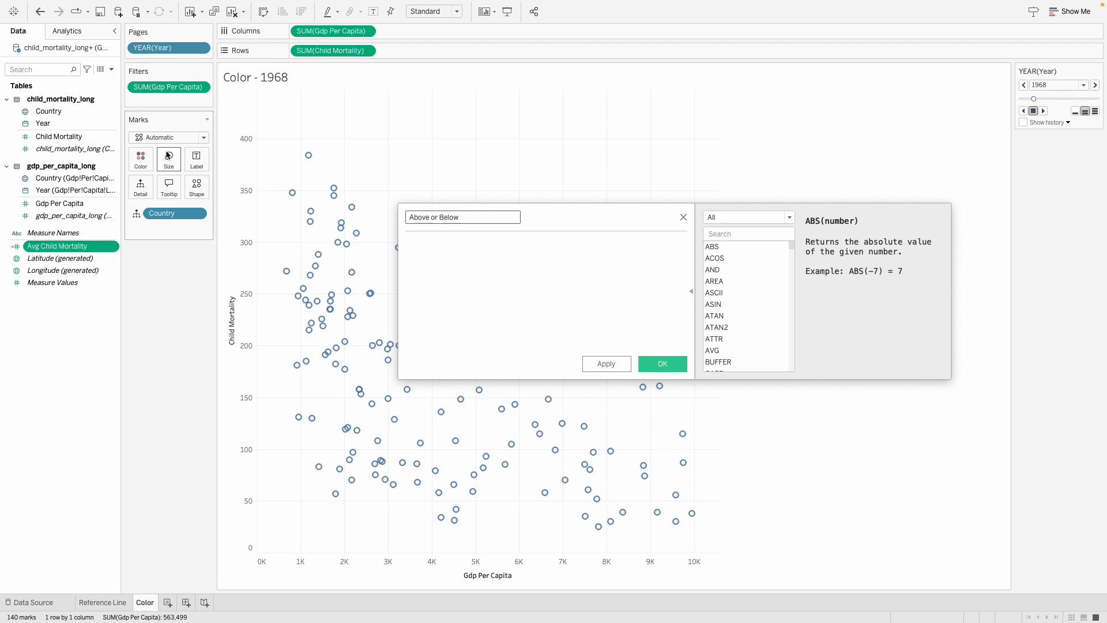
Enter the Above or Below formula: IF [Child Mortality] >= [Avg Child Mortality] THEN "Above" ELSE "Below" END
{"action": "left_click", "coordinate": [441, 265]}
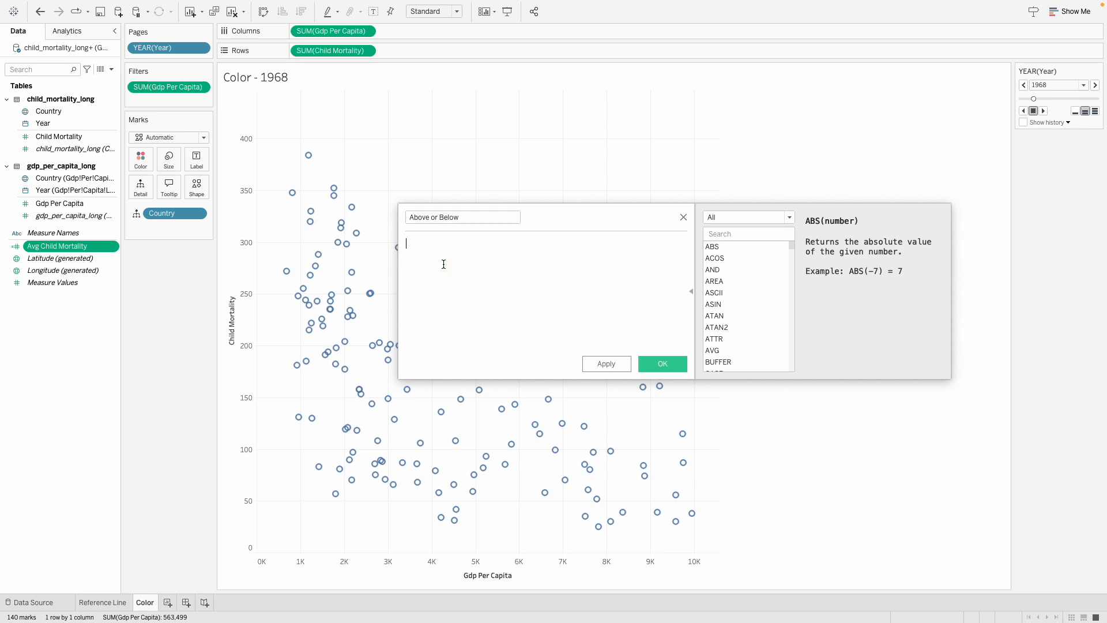
{"action": "type", "text": "IF chil"}
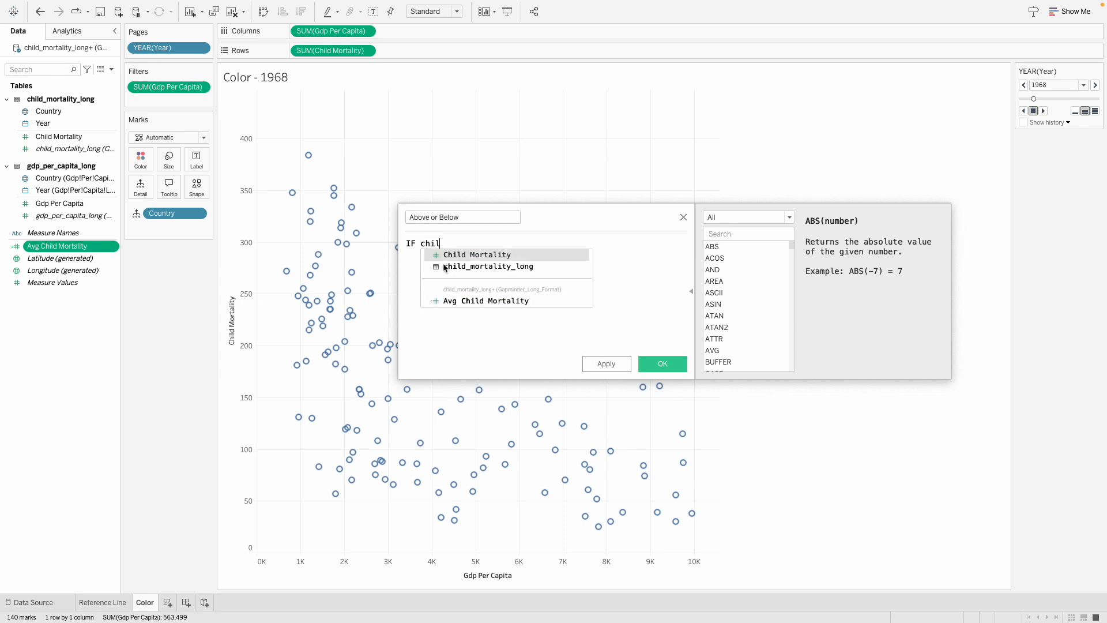
{"action": "key", "text": "Return"}
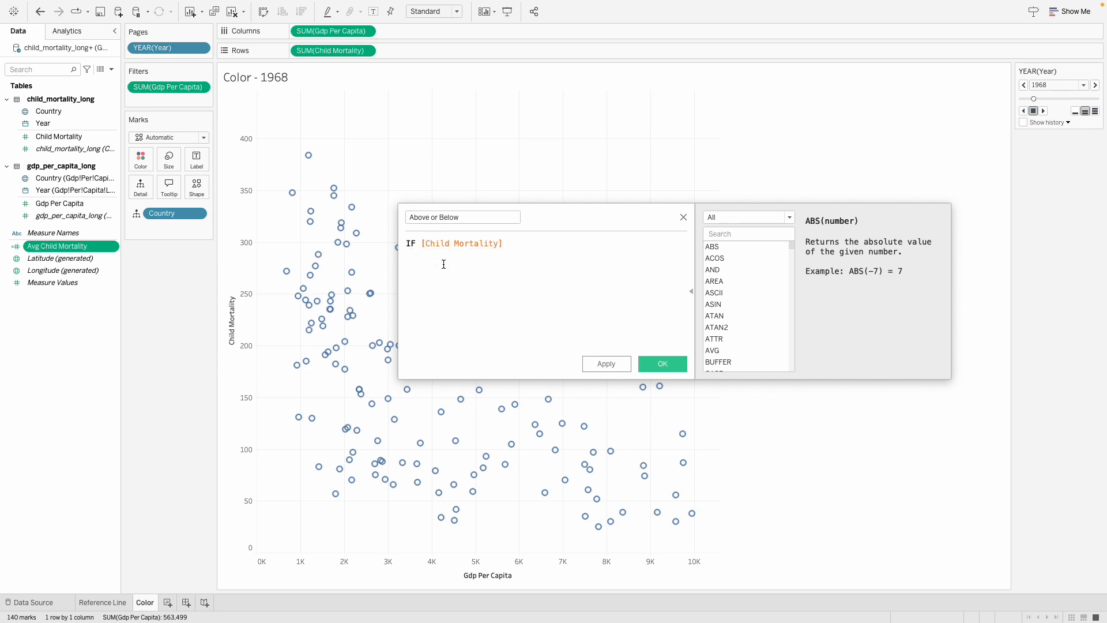
{"action": "type", "text": ">= Avg"}
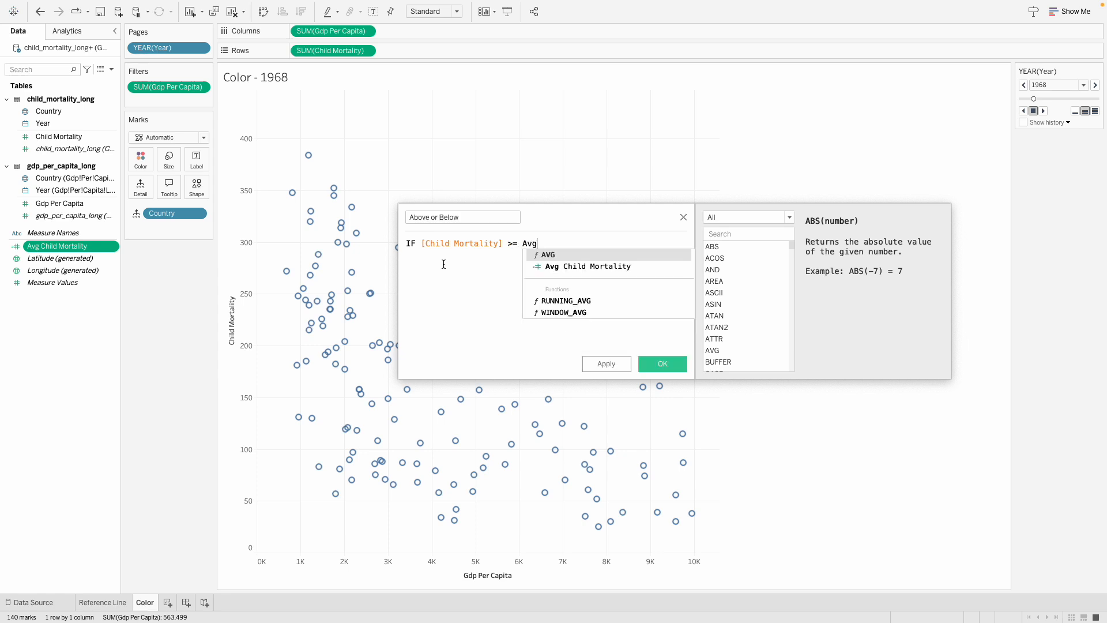
{"action": "key", "text": "Down"}
{"action": "key", "text": "Return"}
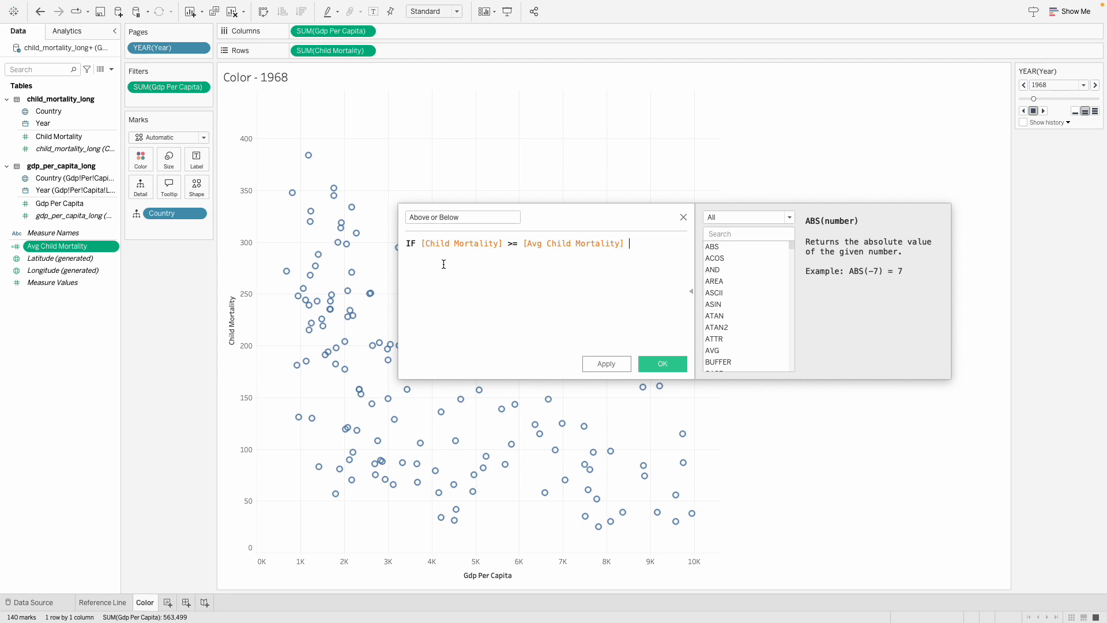
{"action": "key", "text": "Return"}
{"action": "type", "text": "THEN \"Above\" ELS"}
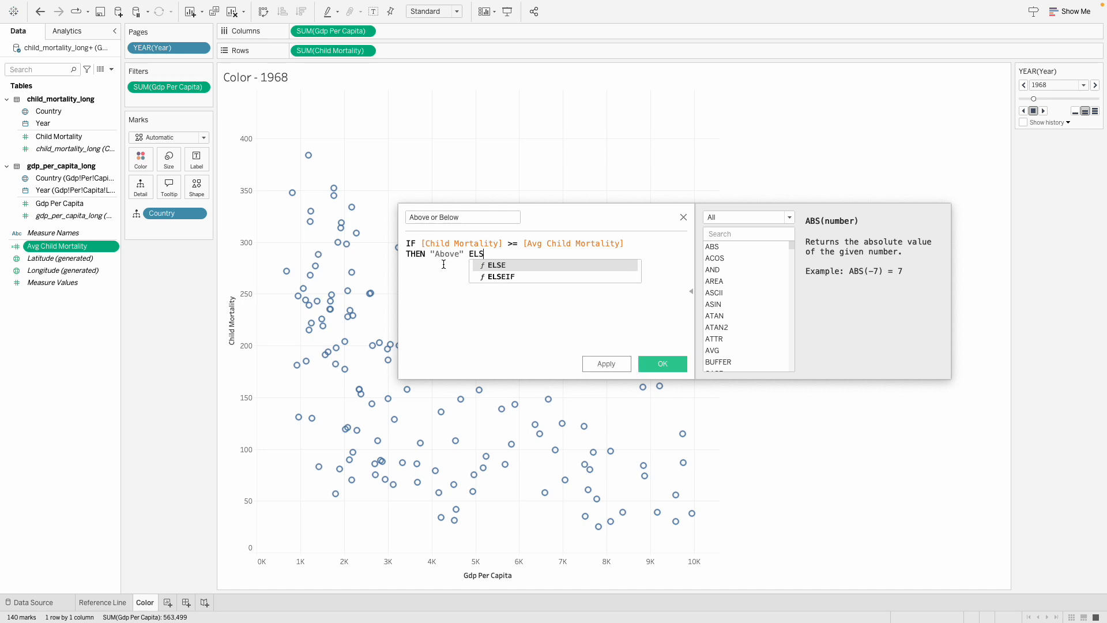
{"action": "type", "text": "E \"Below\" END"}
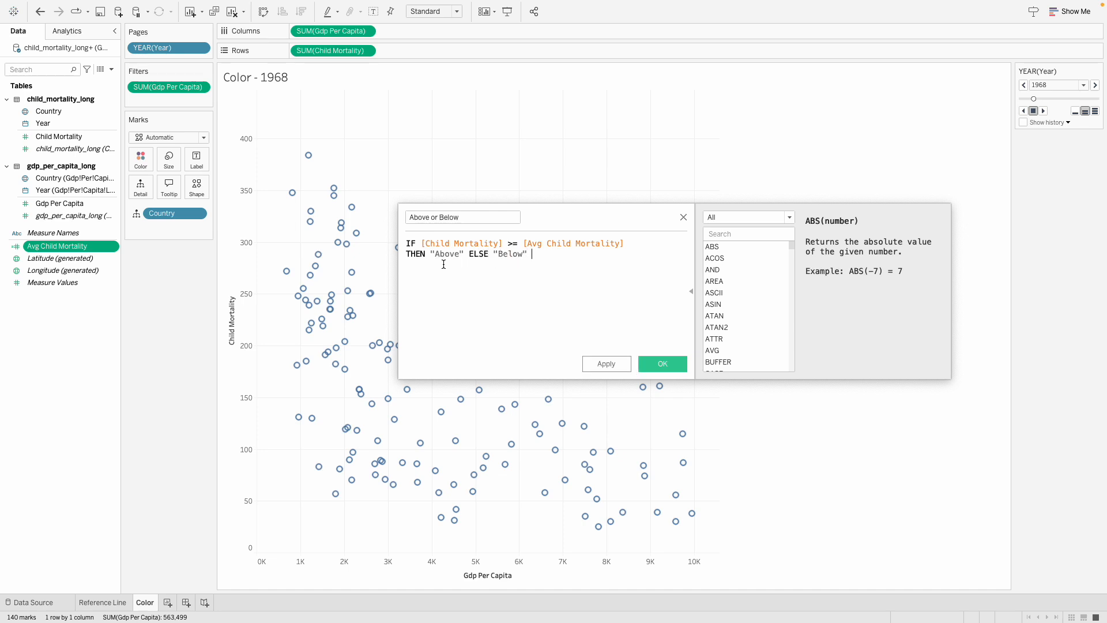
{"action": "key", "text": "Return"}
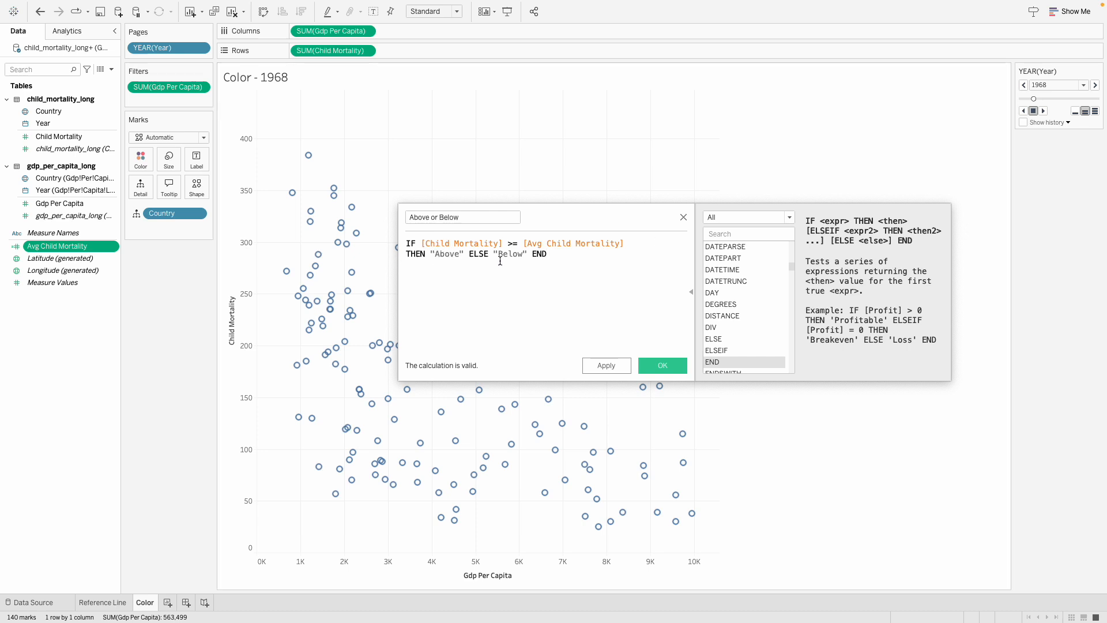
Save the Above or Below calculated field and use it to colour the scatter plot's marks
{"action": "left_click", "coordinate": [678, 371]}
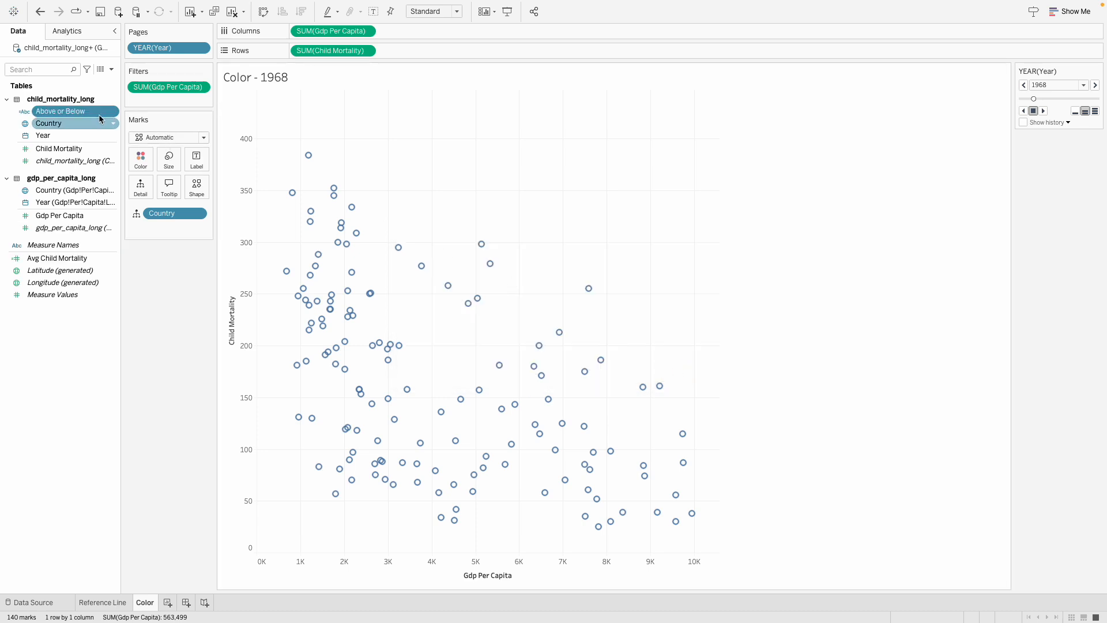
{"action": "left_click_drag", "start_coordinate": [58, 113], "coordinate": [140, 164]}
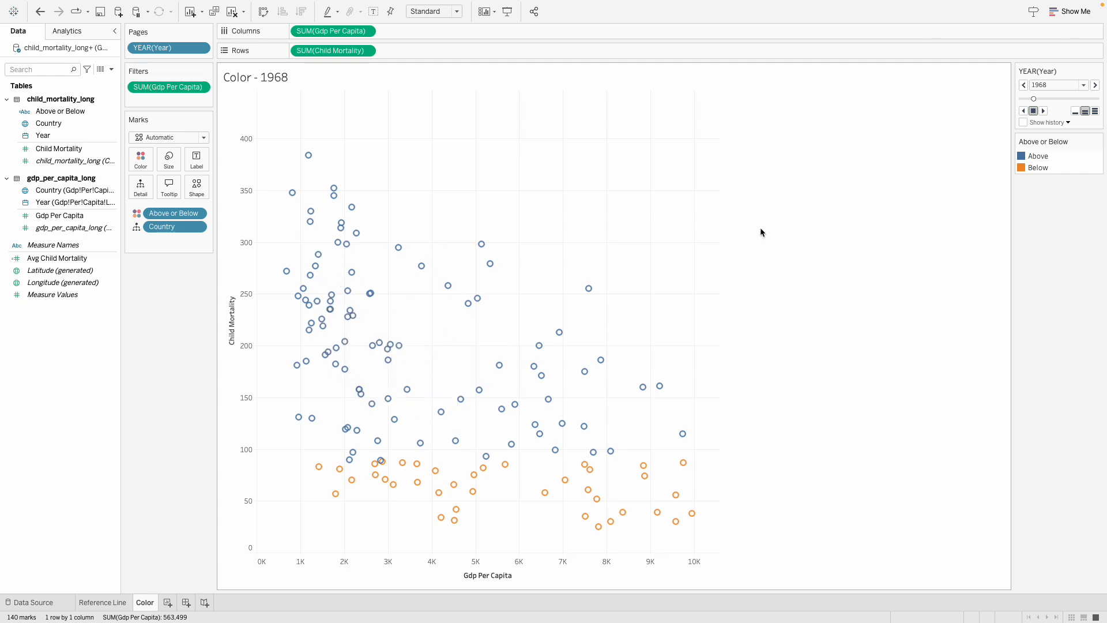
Open the colour editor for the Above or Below legend and choose the Color Blind palette
{"action": "left_click", "coordinate": [1098, 144]}
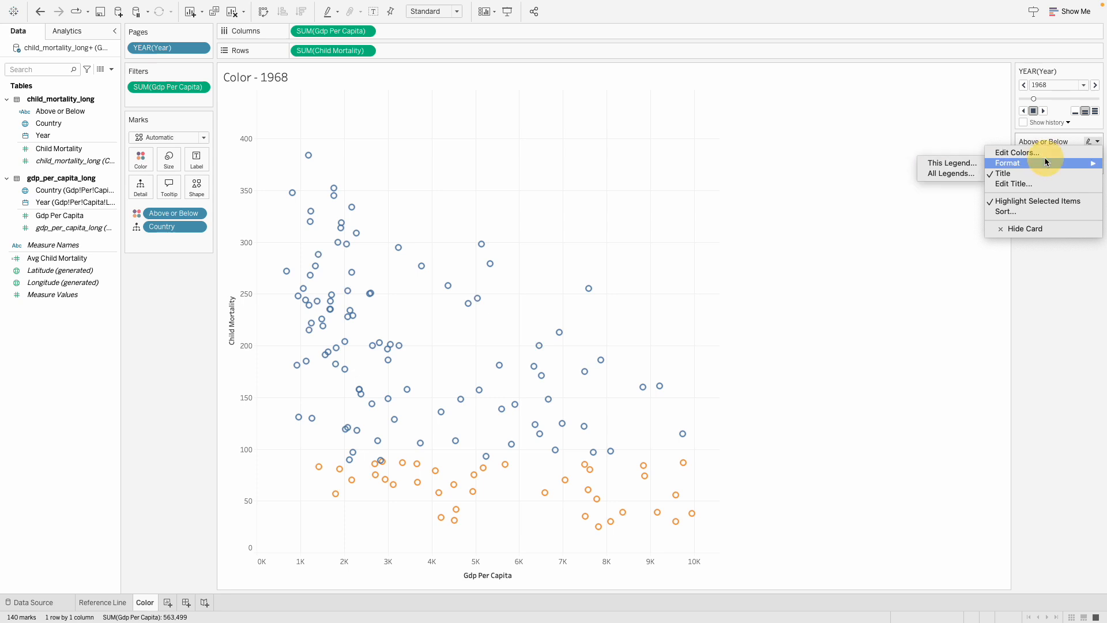
{"action": "left_click", "coordinate": [1046, 154]}
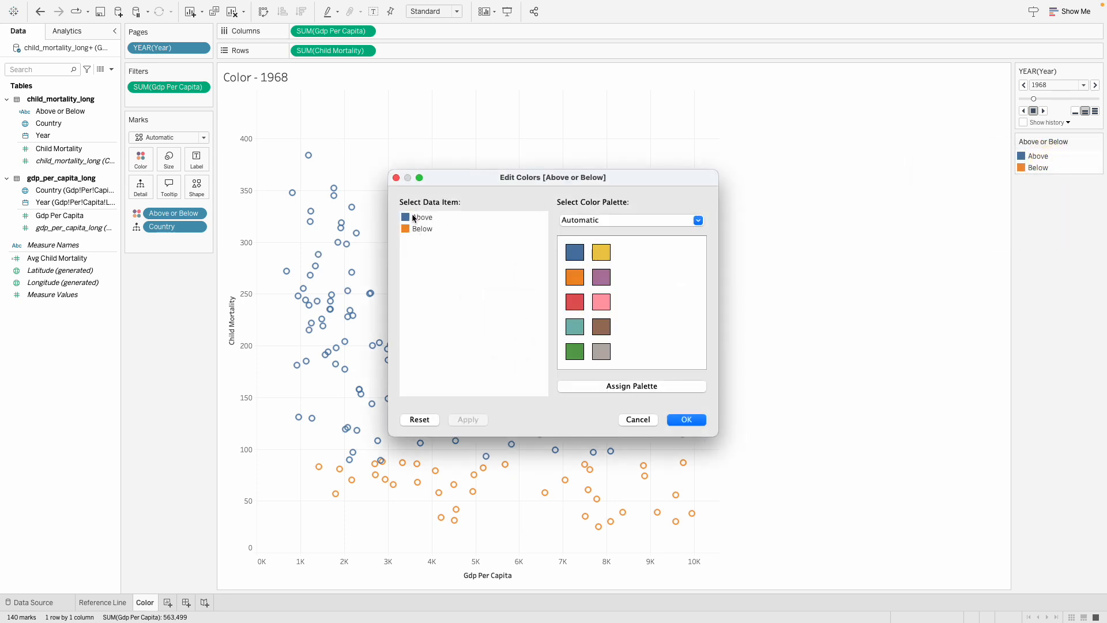
{"action": "left_click", "coordinate": [699, 222]}
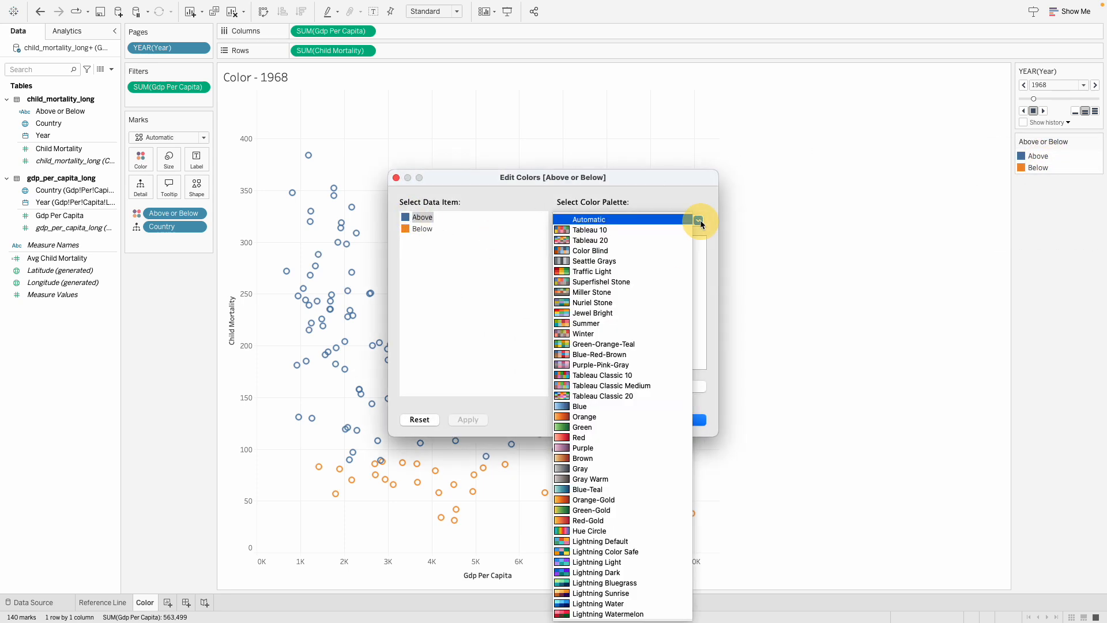
{"action": "left_click", "coordinate": [610, 252]}
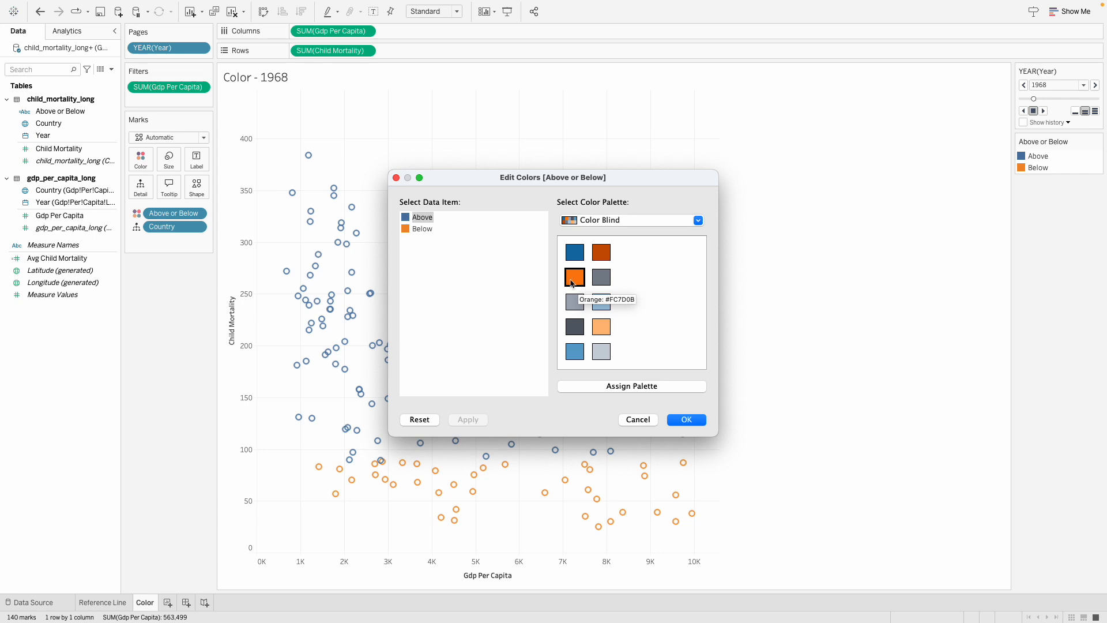
Assign dark grey to Below and orange (#FC7D0B) to Above, and apply the colours to the chart
{"action": "left_click", "coordinate": [414, 231]}
{"action": "left_click", "coordinate": [416, 231]}
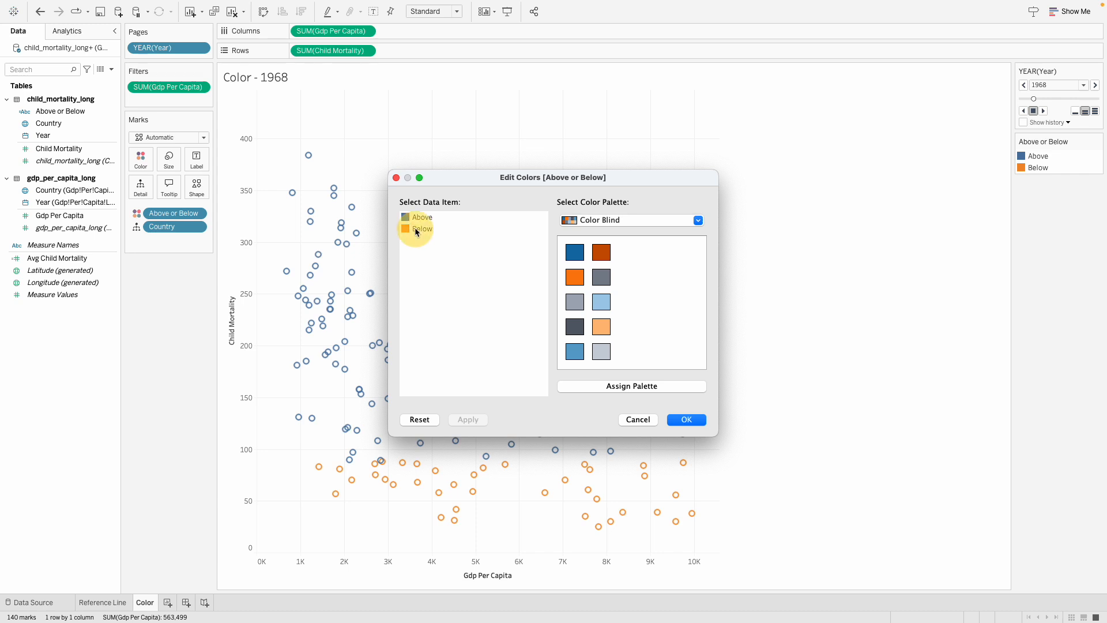
{"action": "left_click", "coordinate": [570, 326]}
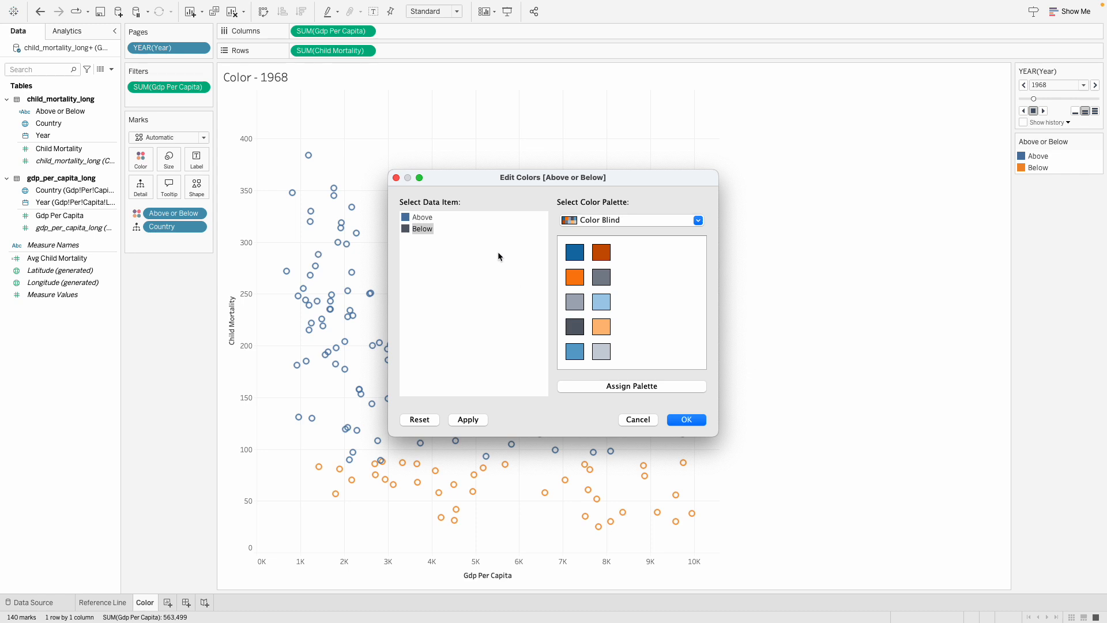
{"action": "left_click", "coordinate": [417, 218]}
{"action": "left_click", "coordinate": [575, 277]}
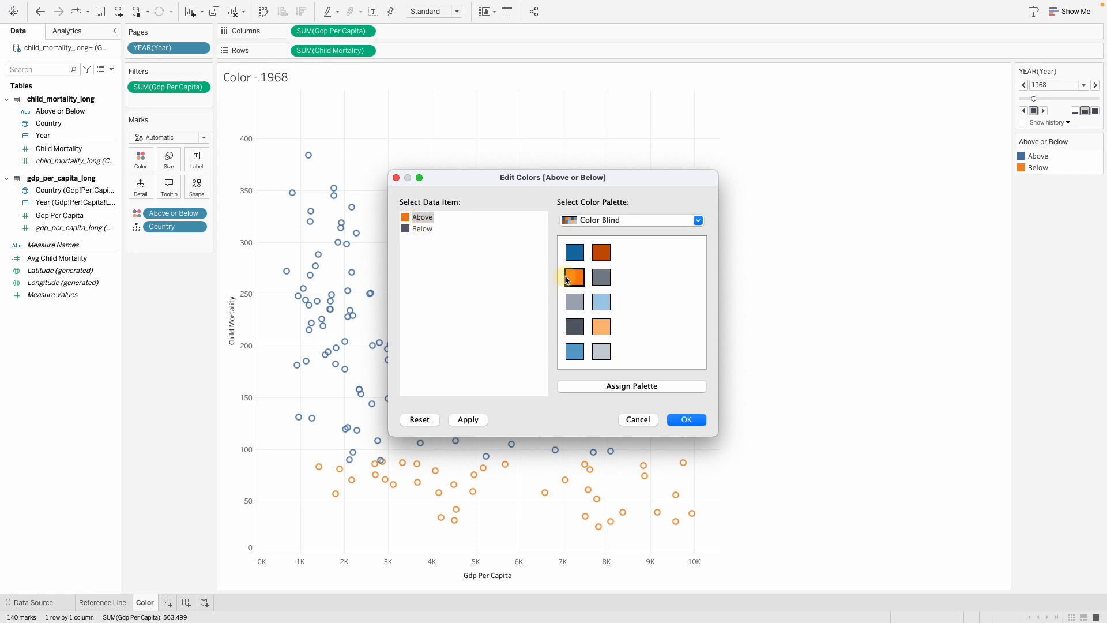
{"action": "left_click", "coordinate": [704, 420]}
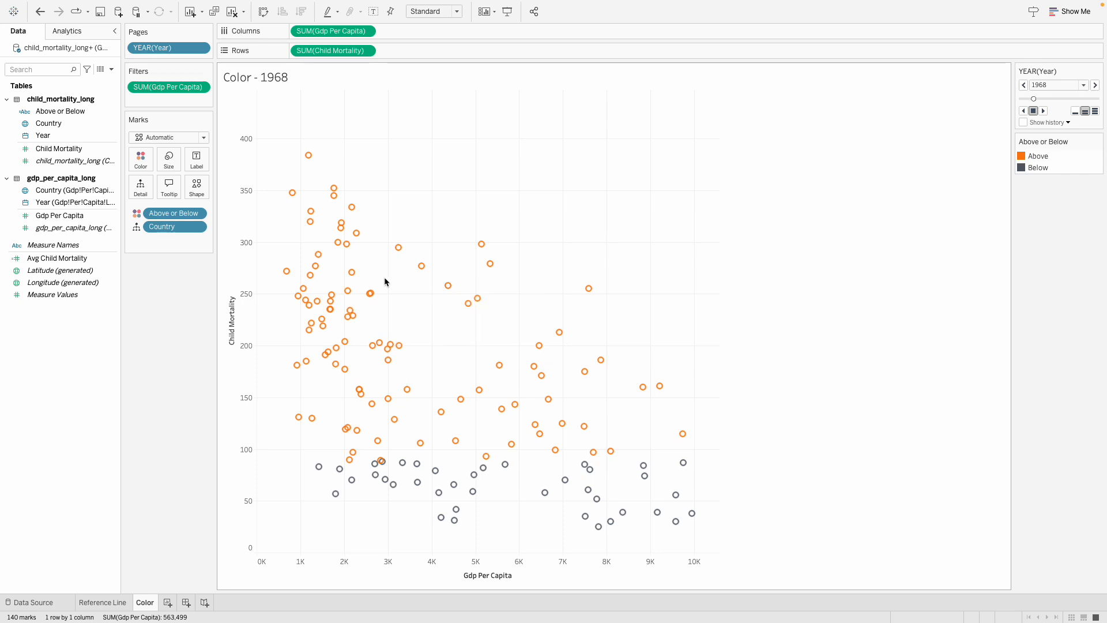
Inspect the Egypt mark's details and compare the Color sheet with the Reference Line sheet
{"action": "mouse_move", "coordinate": [364, 304]}
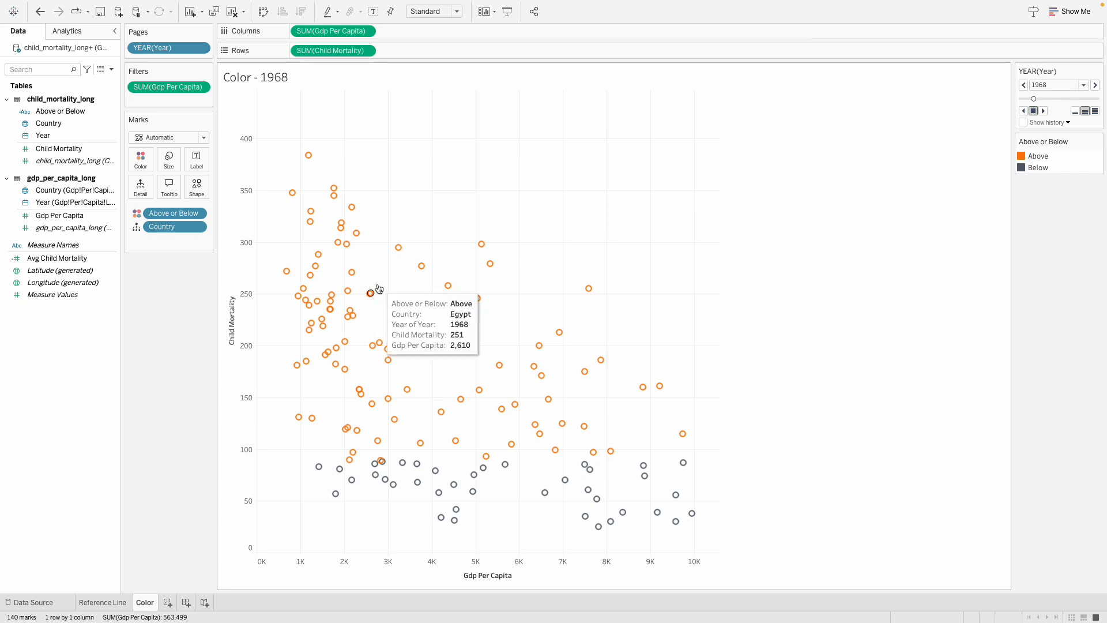
{"action": "left_click", "coordinate": [123, 603]}
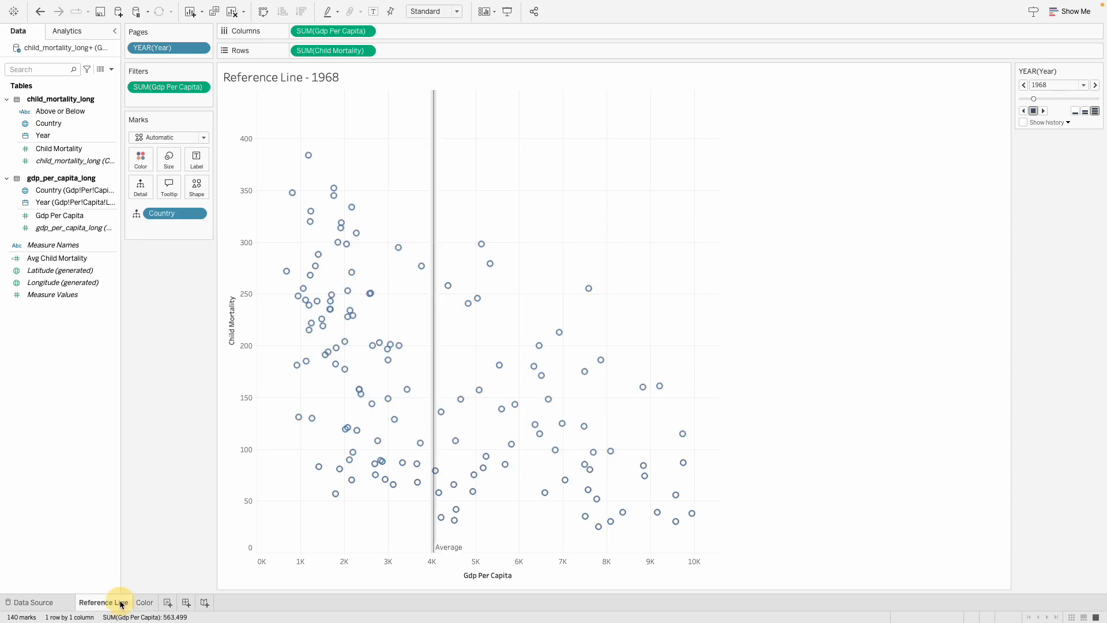
{"action": "left_click", "coordinate": [143, 602]}
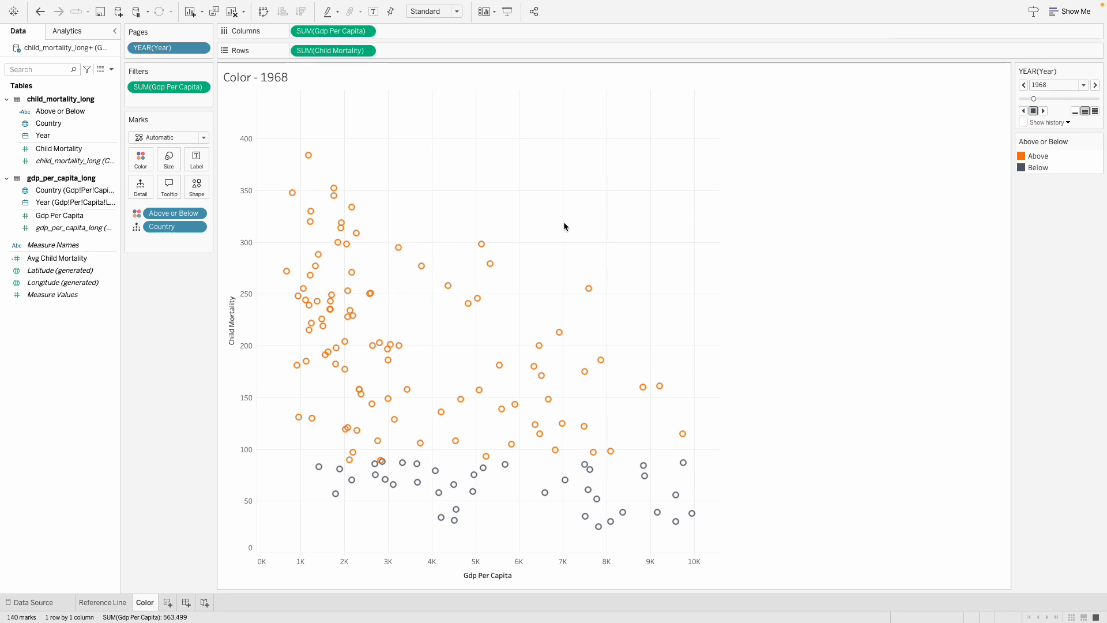
Add a mark annotation to the Senegal point, keeping the default Above or Below, Country, Year, Child Mortality and Gdp Per Capita fields
{"action": "right_click", "coordinate": [403, 252]}
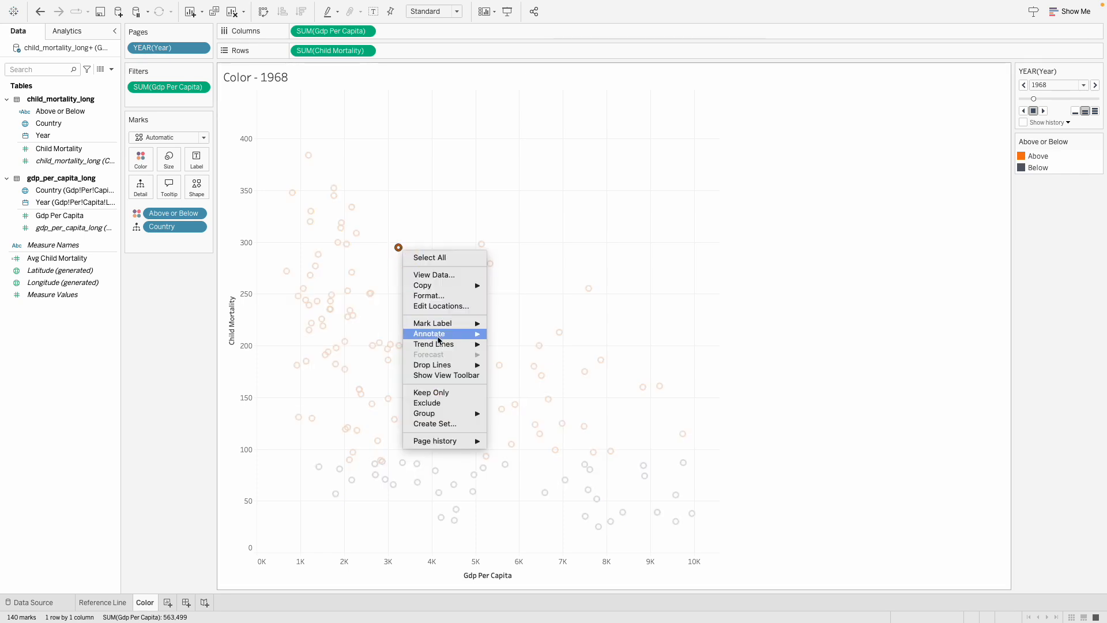
{"action": "mouse_move", "coordinate": [437, 337]}
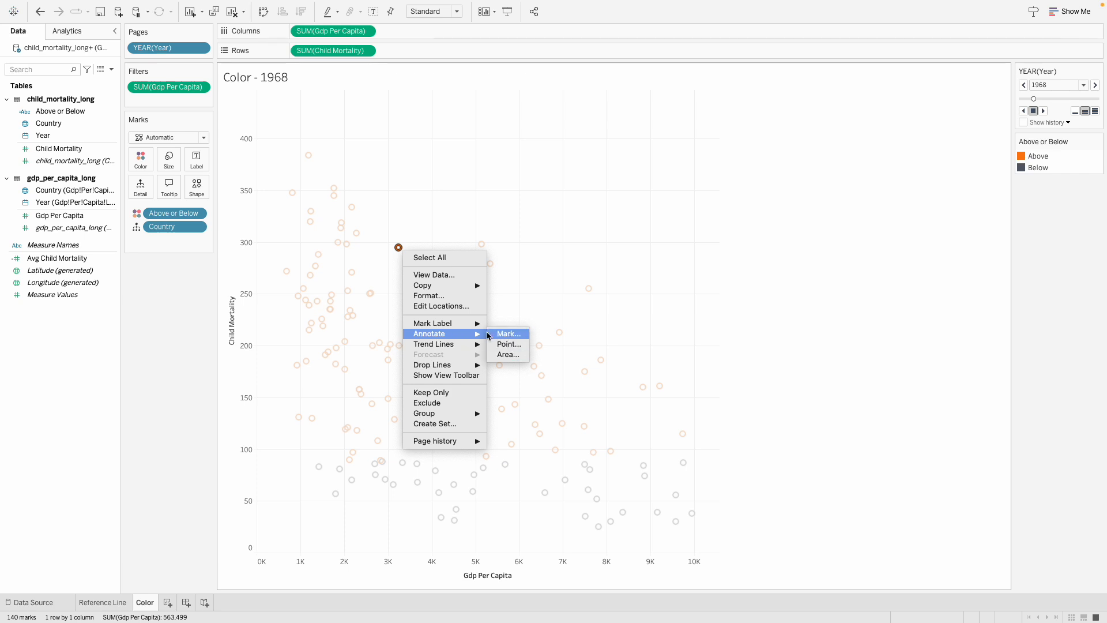
{"action": "mouse_move", "coordinate": [478, 326]}
{"action": "left_click", "coordinate": [517, 335]}
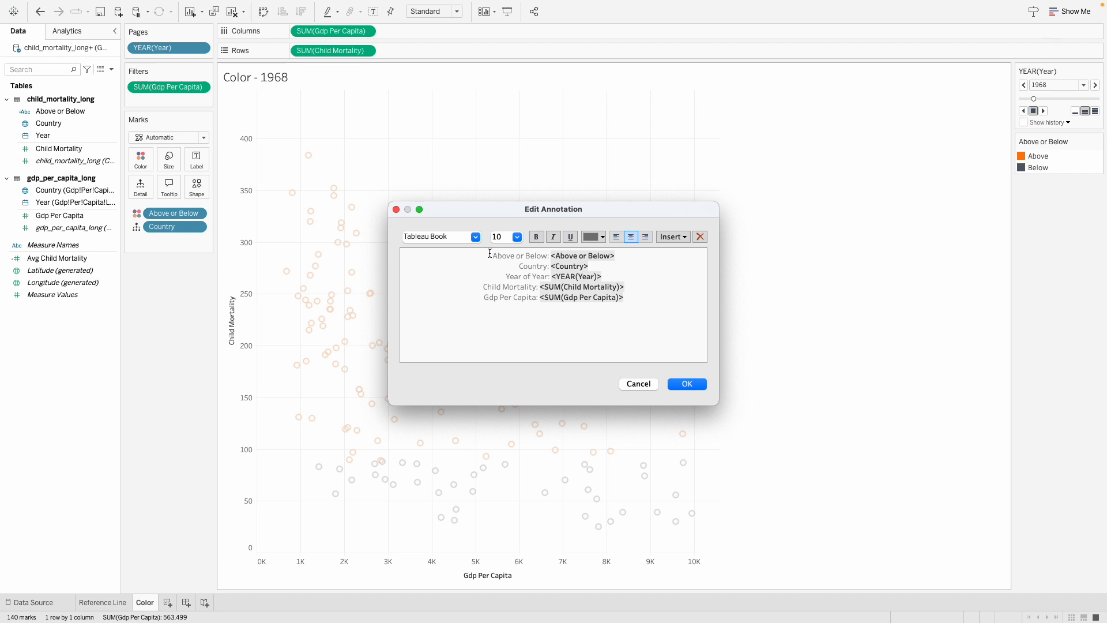
{"action": "left_click_drag", "start_coordinate": [644, 299], "coordinate": [488, 250]}
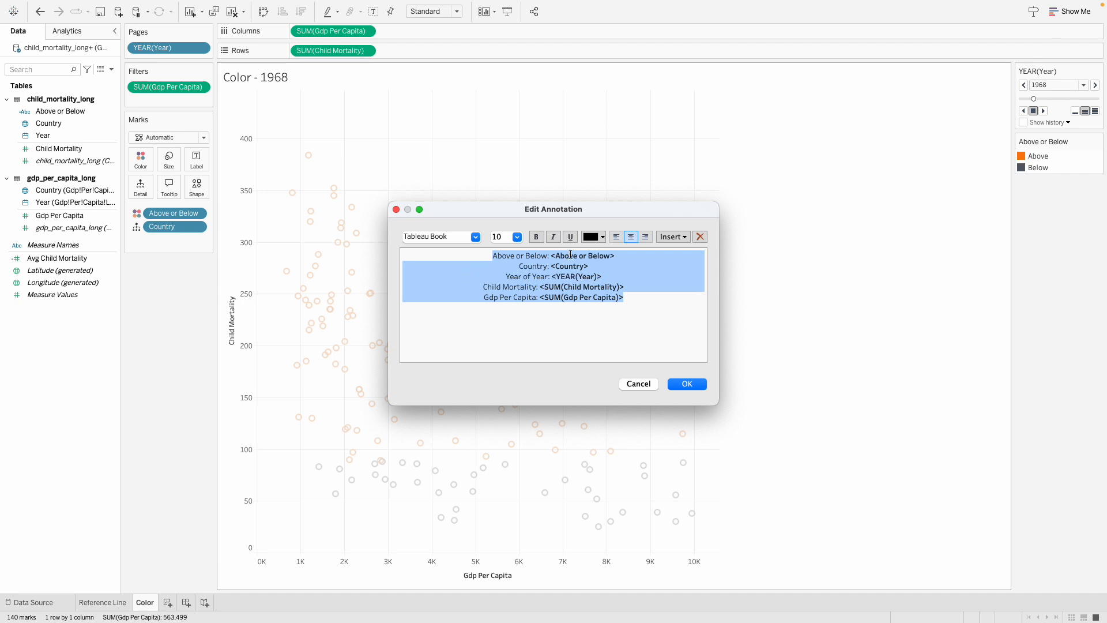
{"action": "left_click", "coordinate": [672, 237]}
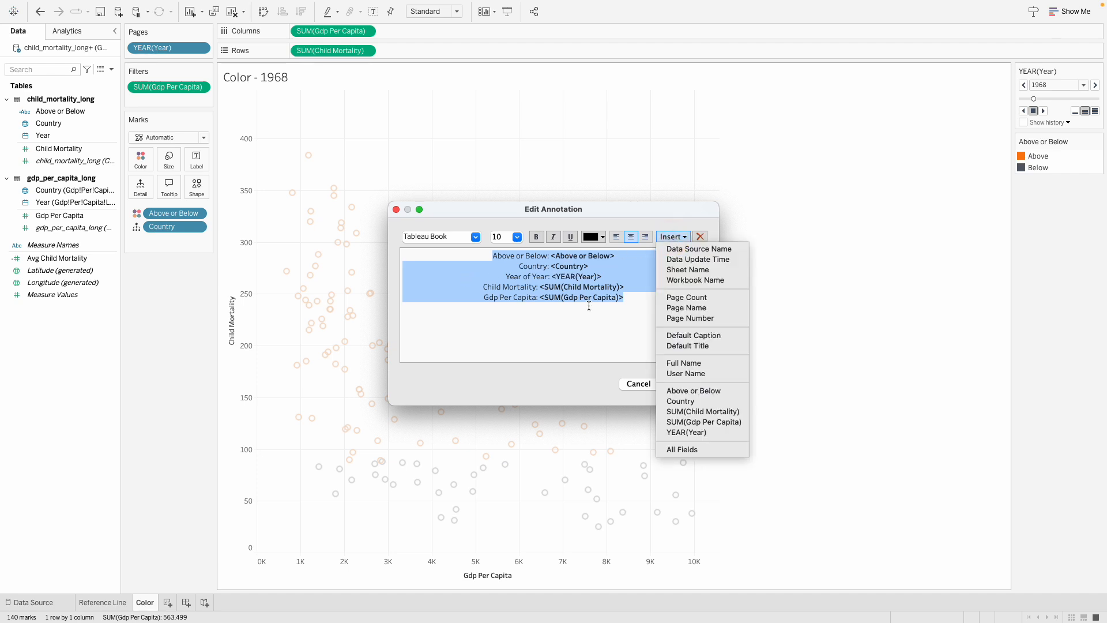
{"action": "left_click", "coordinate": [609, 298]}
{"action": "left_click", "coordinate": [625, 298]}
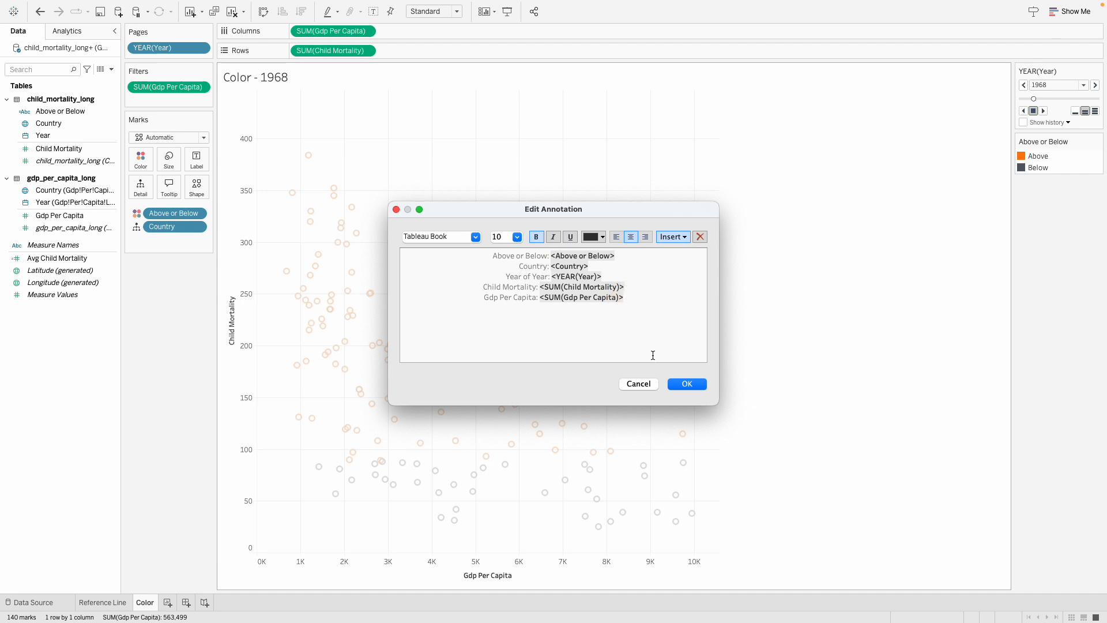
{"action": "left_click", "coordinate": [690, 384]}
{"action": "left_click", "coordinate": [504, 185]}
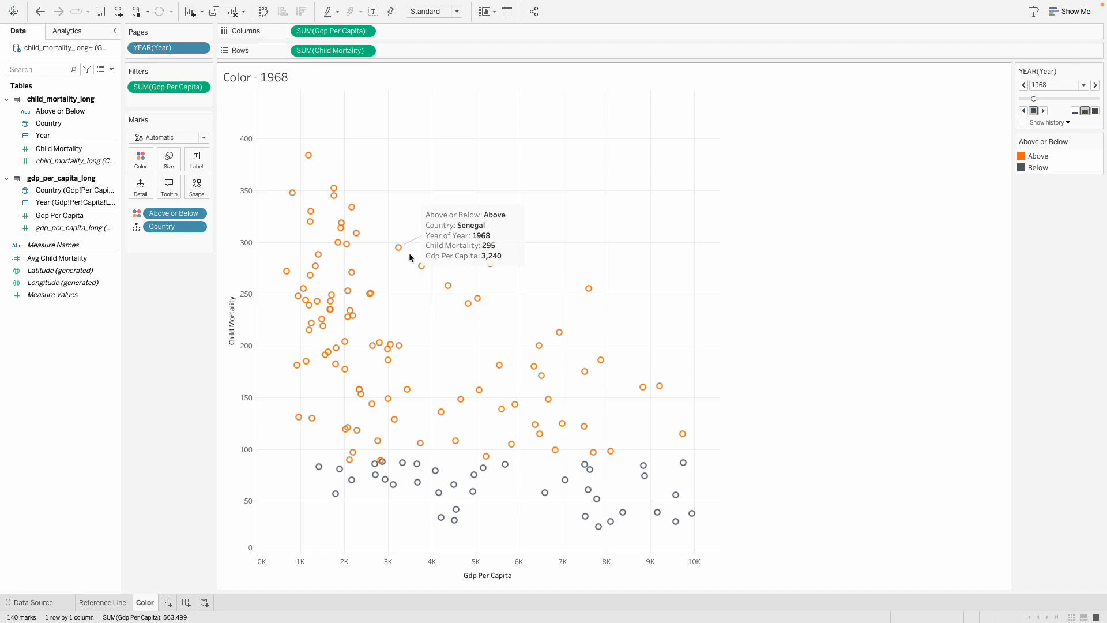